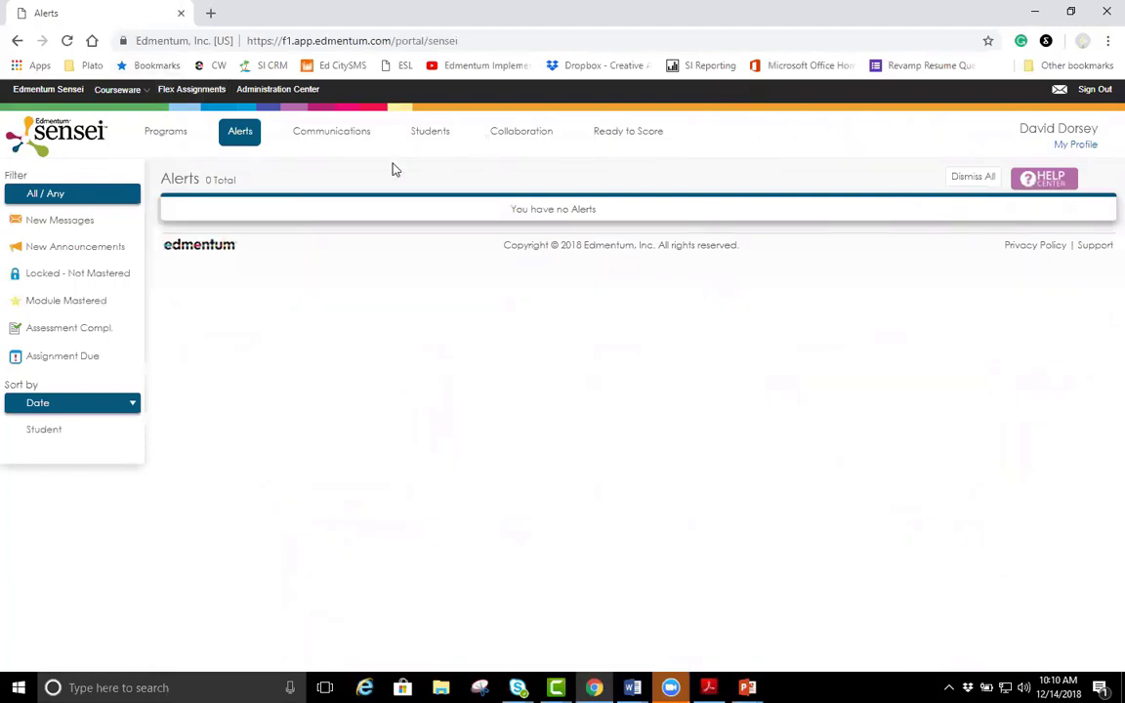
- Go to the Cedar Ridge High School courseware program and open its Custom Course Builder
click(118, 97)
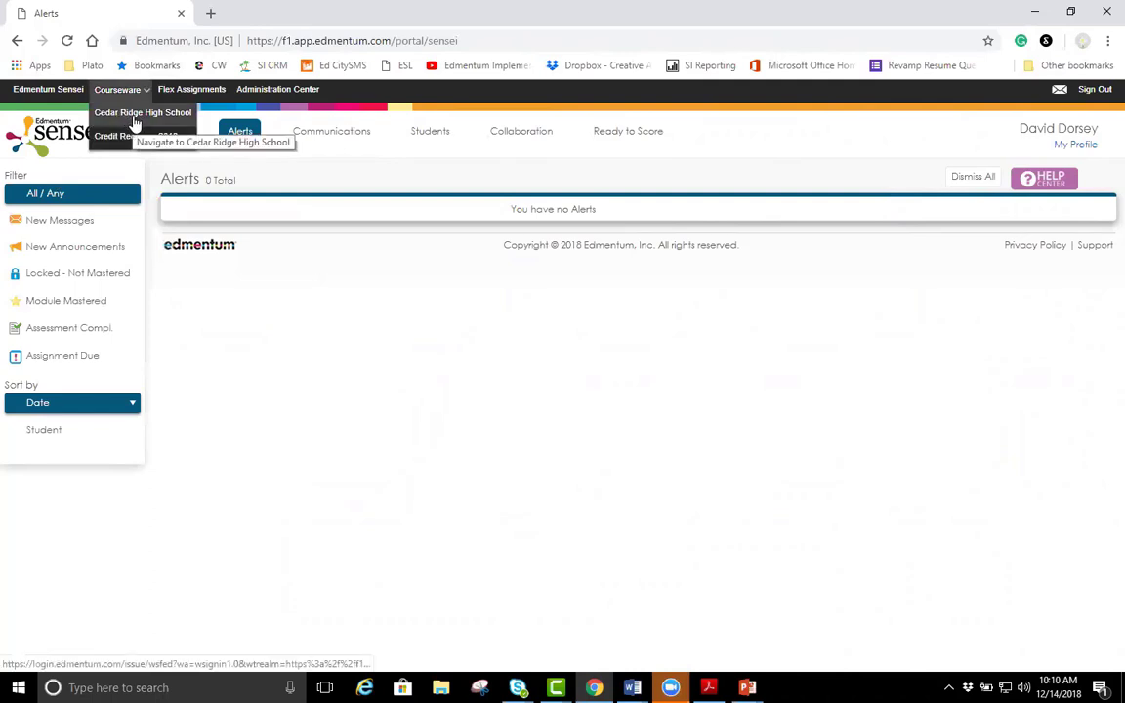
click(136, 122)
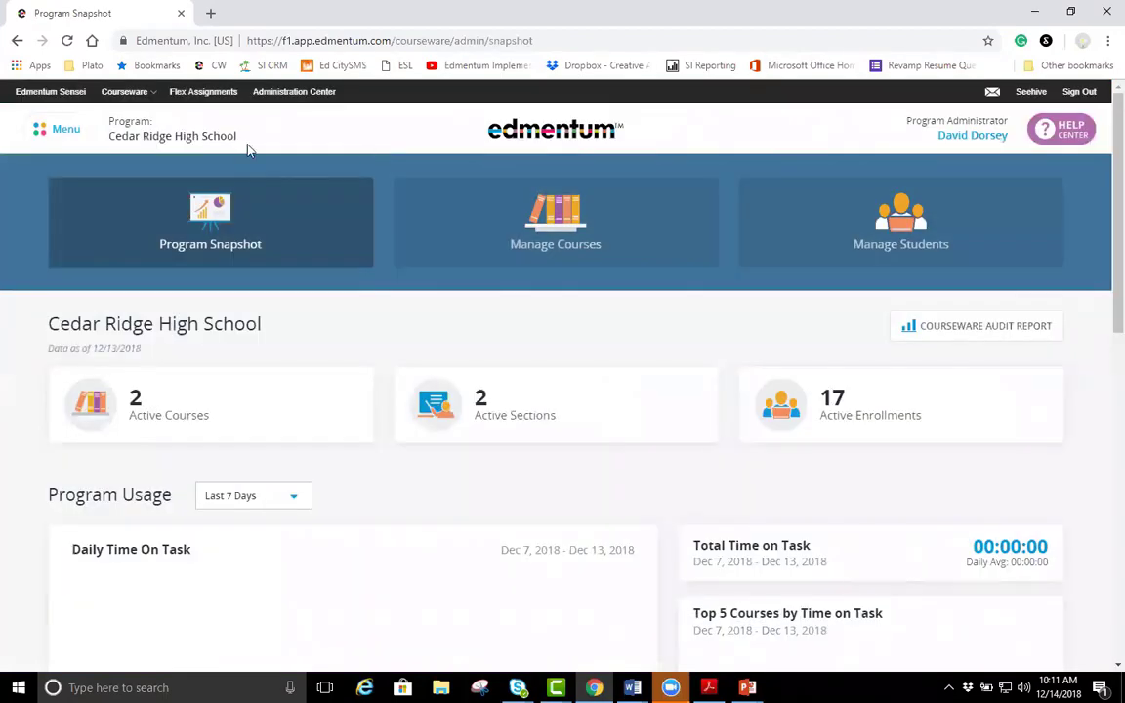
click(68, 134)
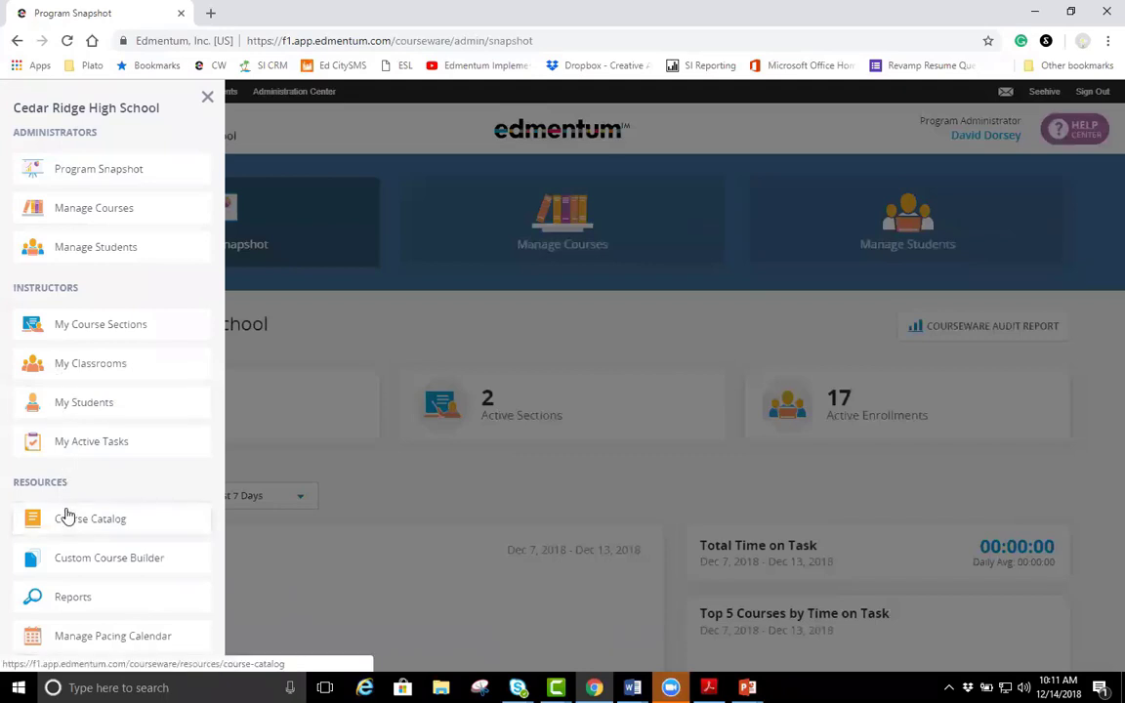
click(80, 565)
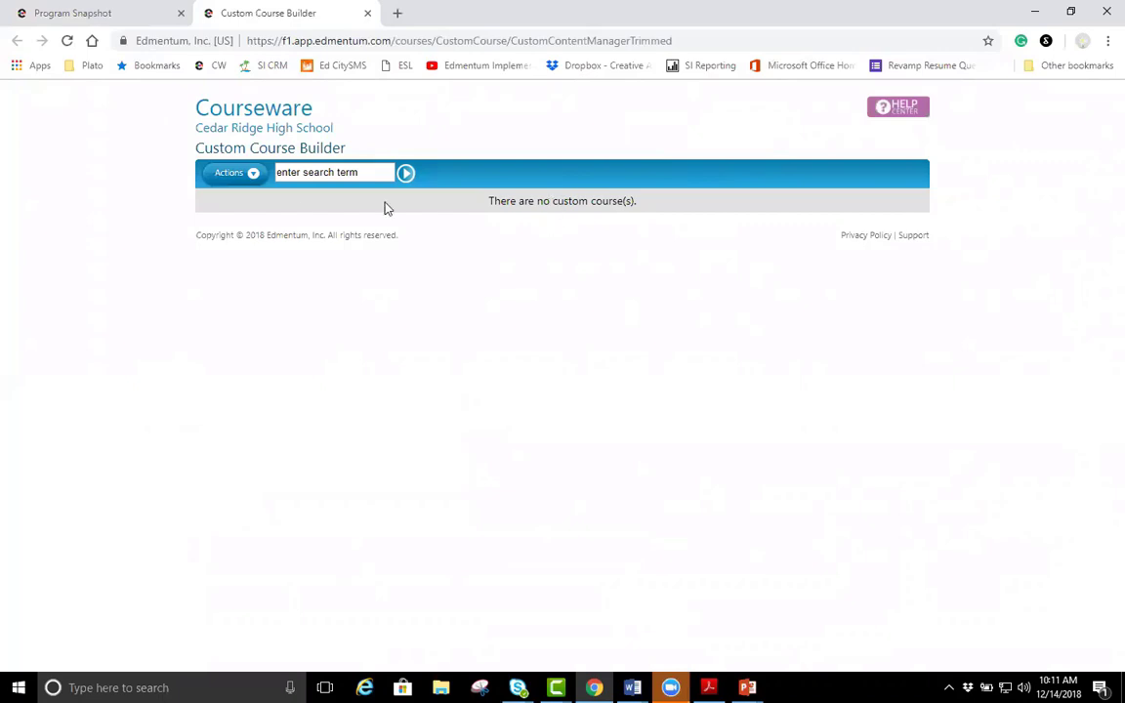
- Start creating a custom course and set the content's resource type to PLATO Courses
click(234, 176)
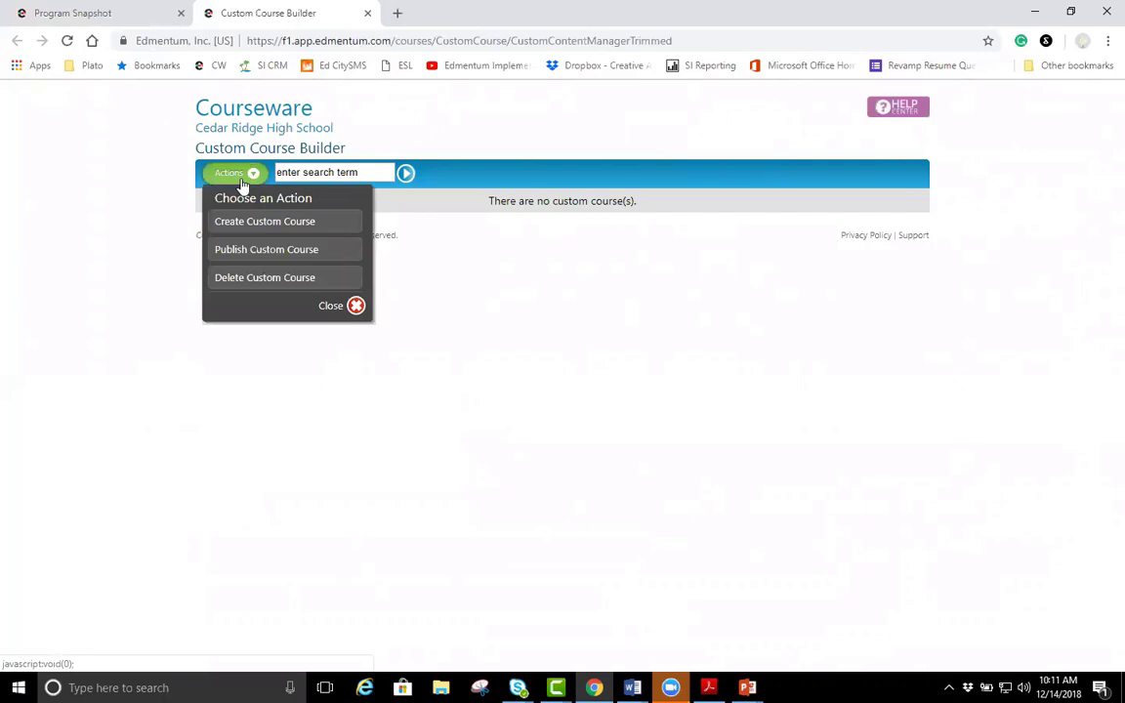
click(262, 222)
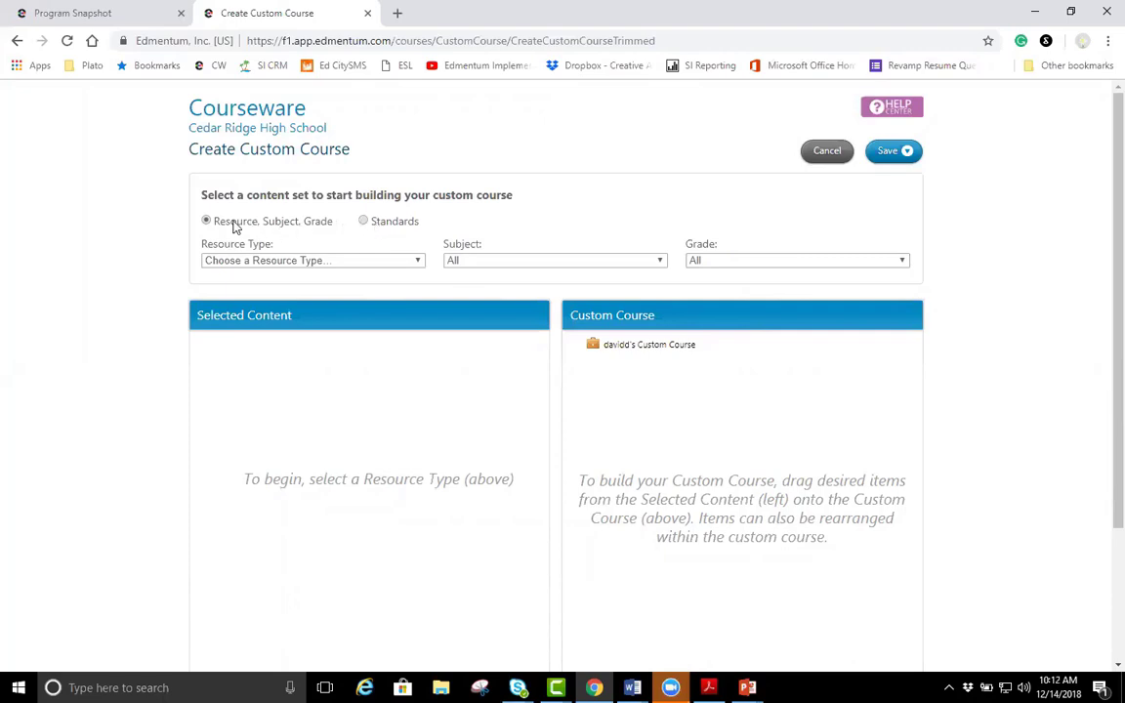
click(305, 261)
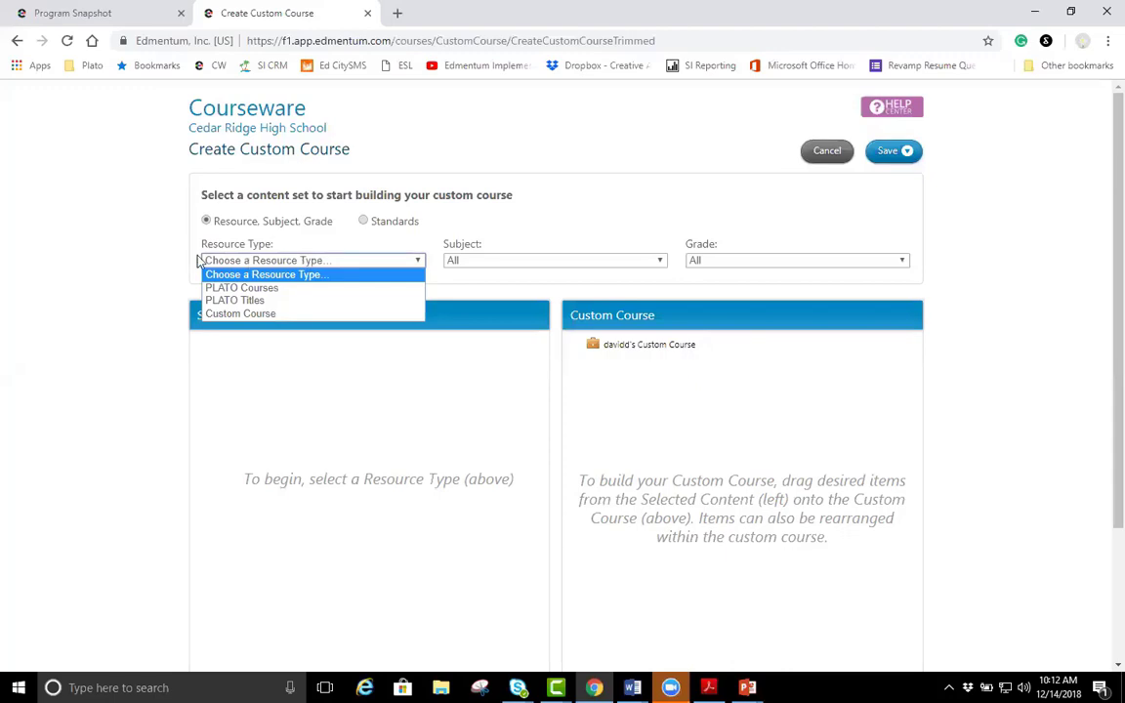
click(283, 289)
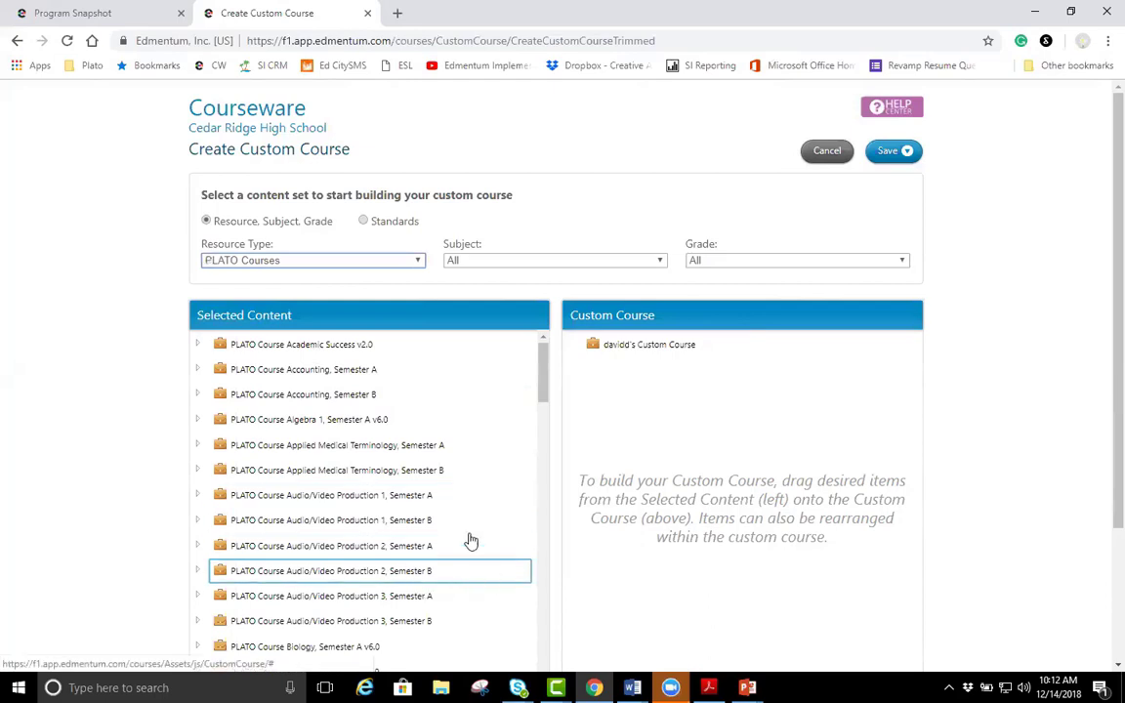
- Look at the Subject and Grade filters, leaving both at All, and browse the list of PLATO courses
click(489, 262)
click(723, 260)
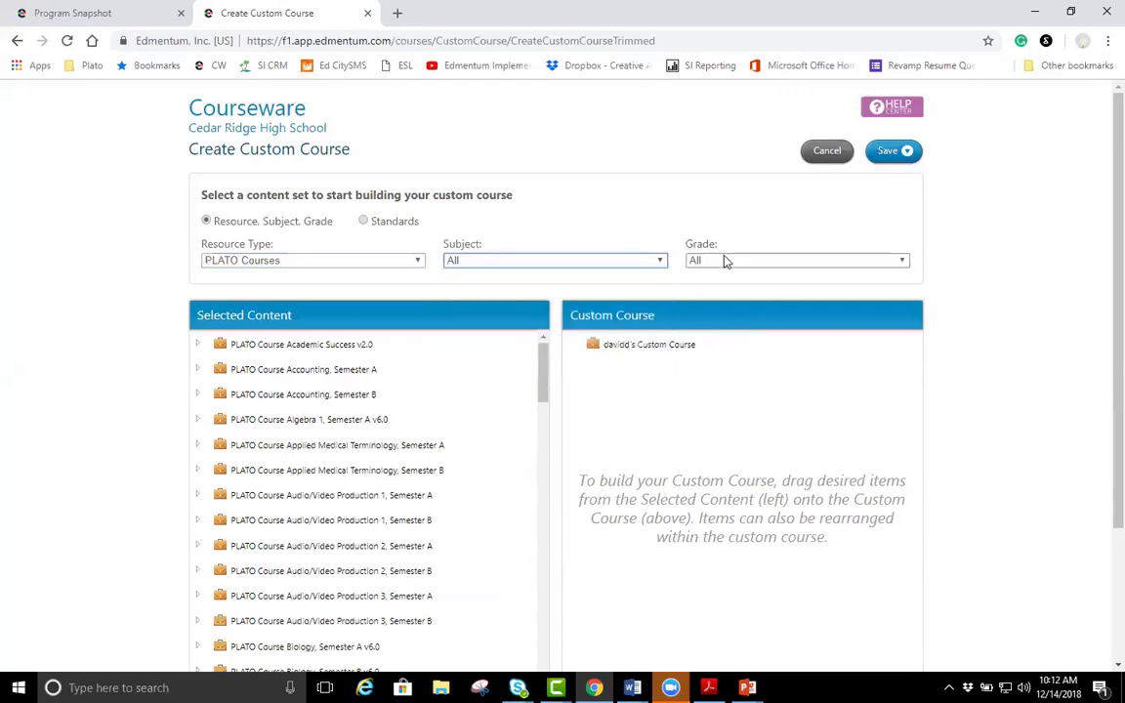
click(725, 262)
click(725, 262)
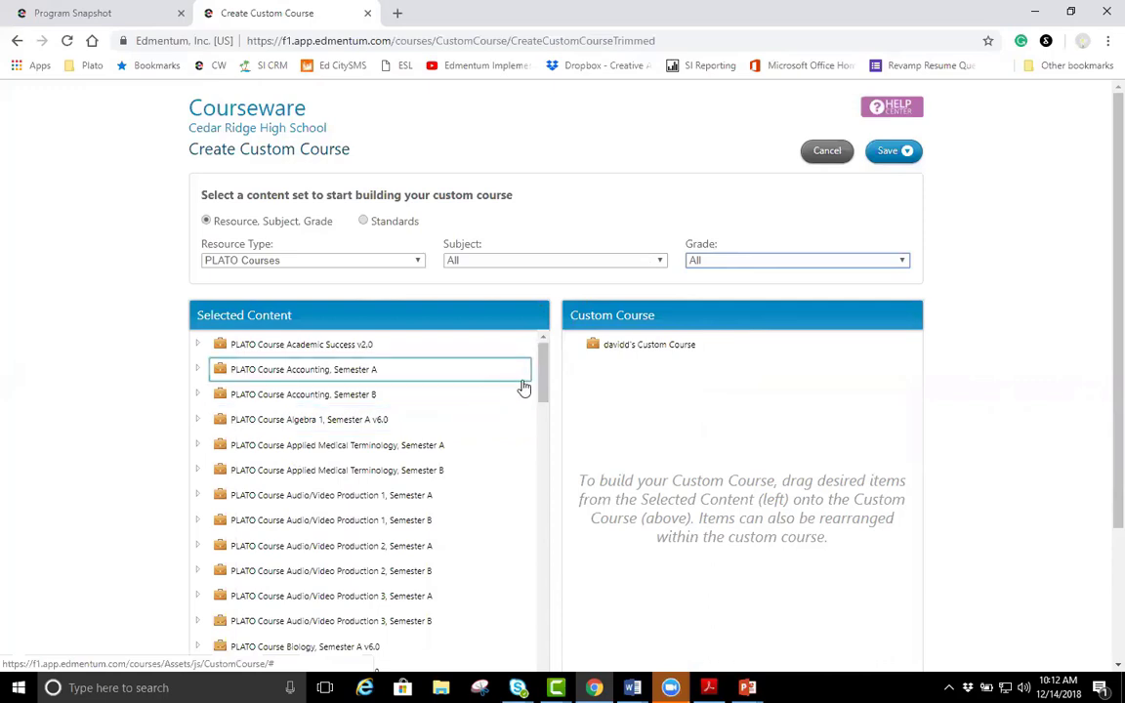
scroll(464, 451, down, 1)
scroll(465, 450, up, 1)
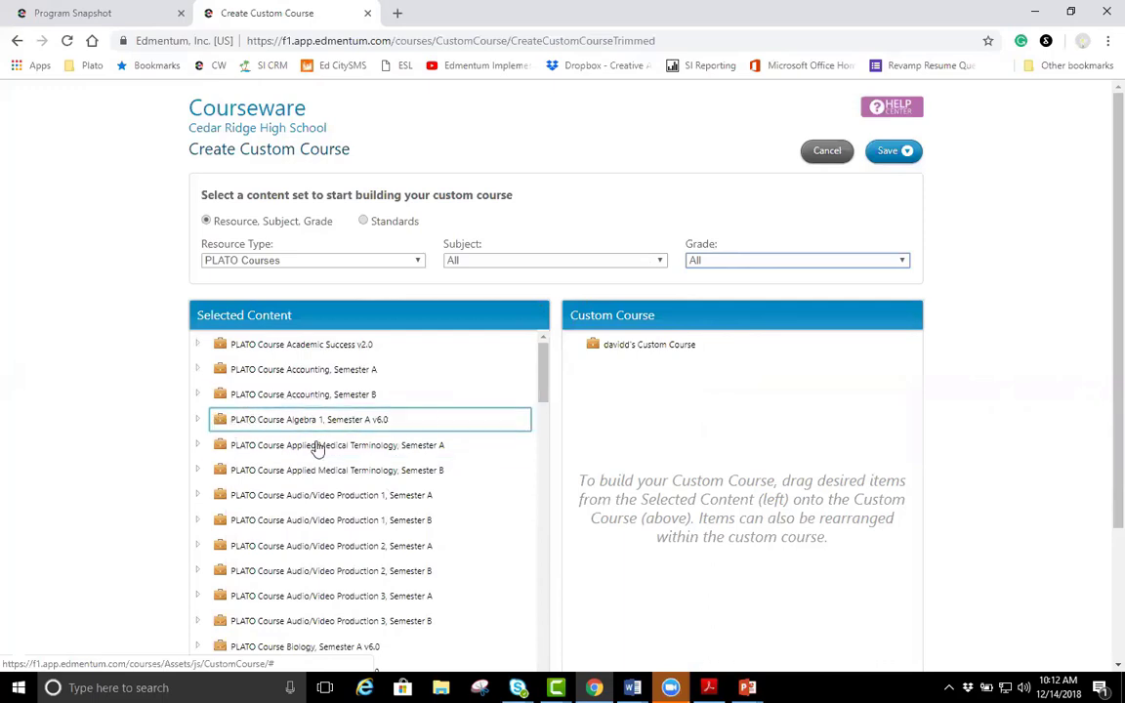
- Expand PLATO Course Algebra 1, Semester A v6.0 through Unit 1: Quantities and Expressions down to the Graphs of Linear Relationships module
click(197, 420)
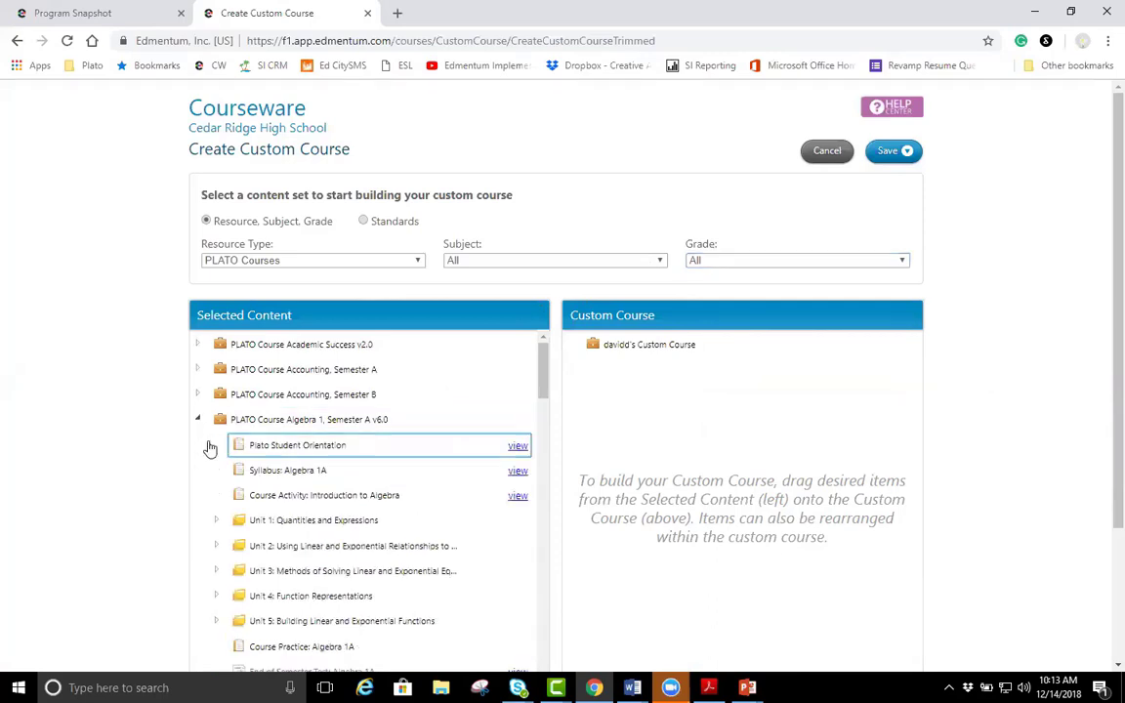
scroll(370, 439, down, 1)
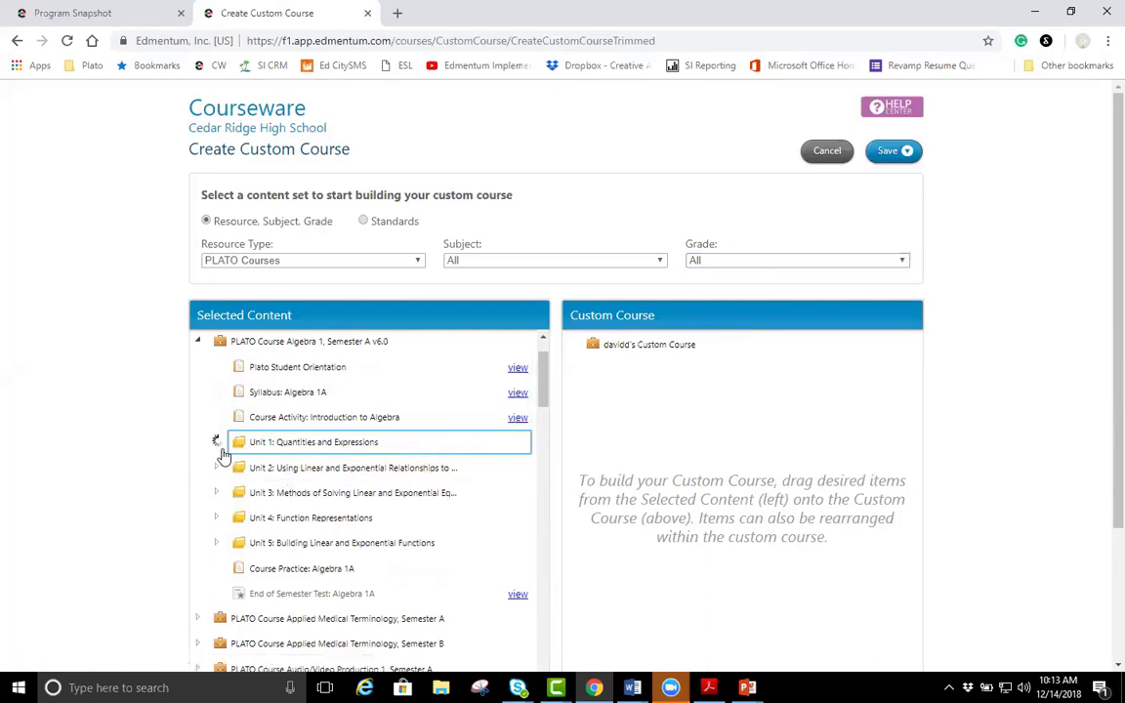
click(216, 445)
scroll(272, 471, down, 1)
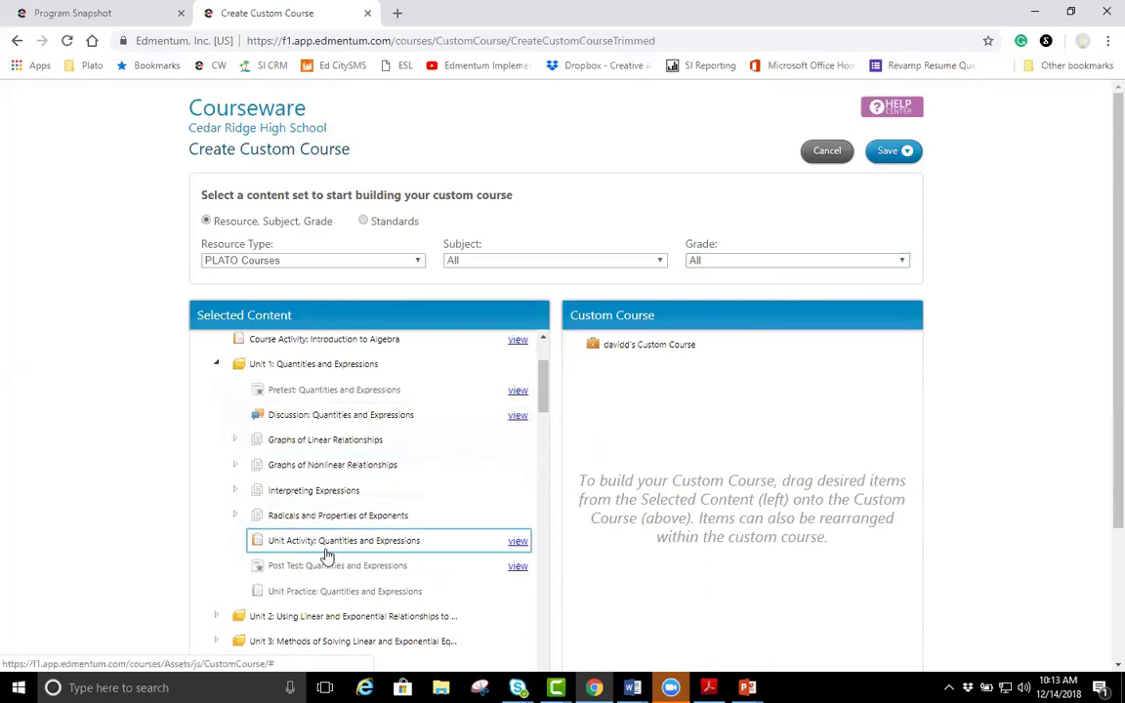
click(236, 441)
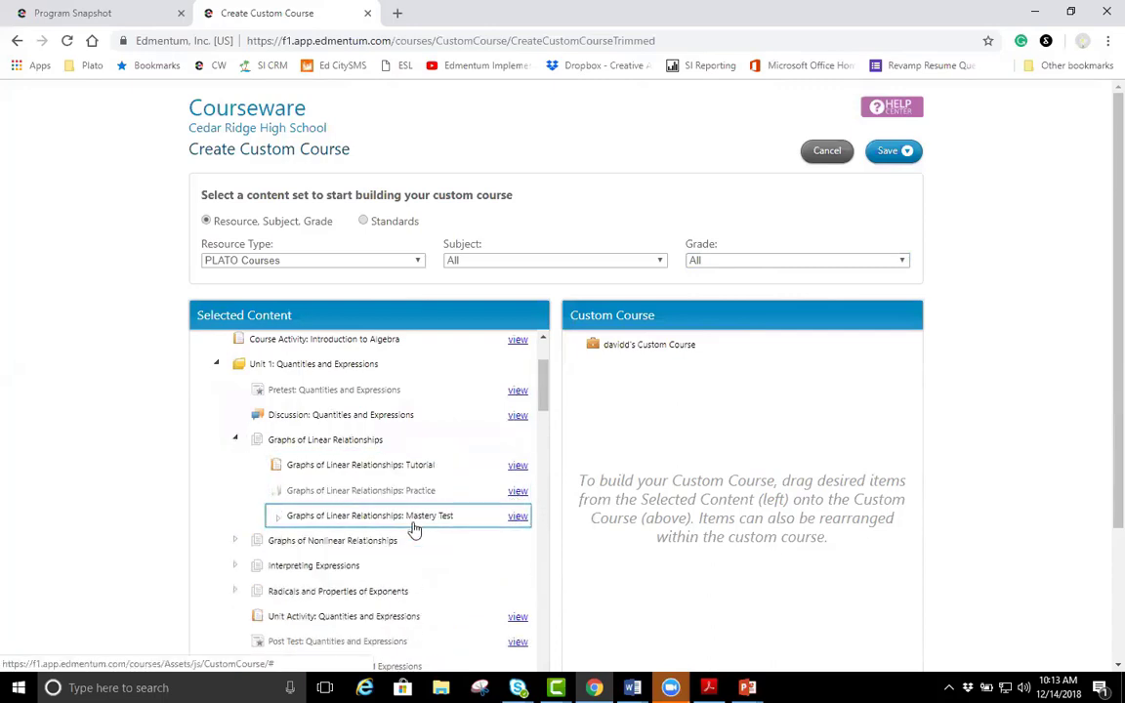
scroll(401, 539, down, 1)
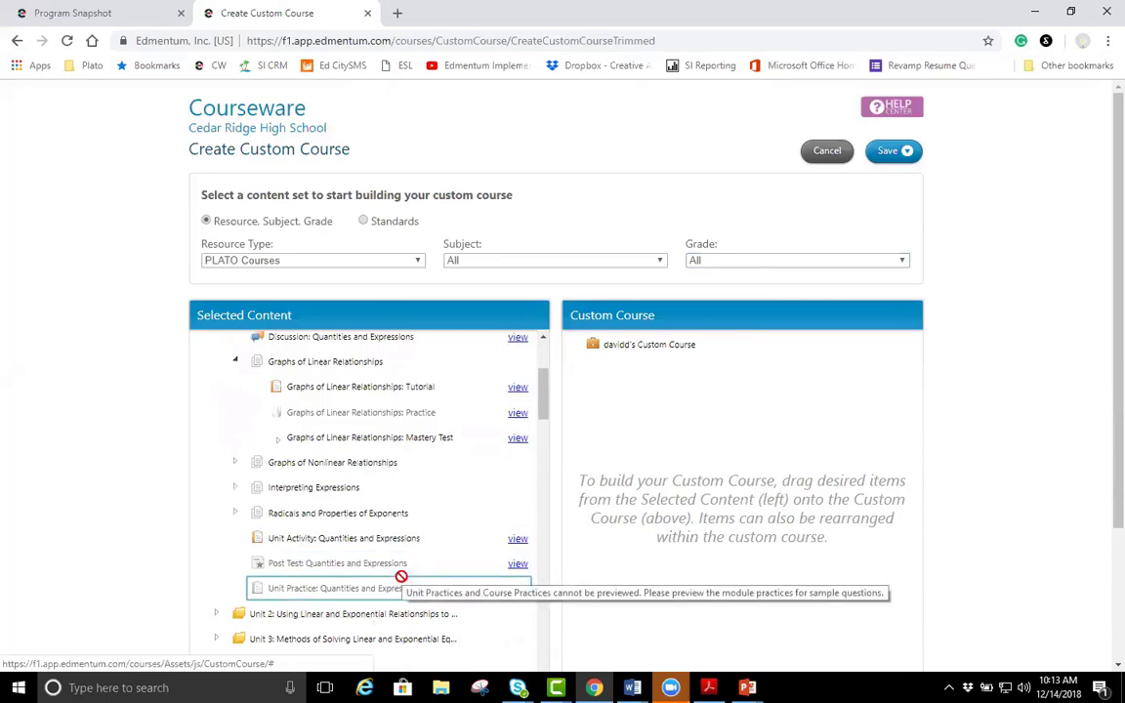
- Look over the contents of Unit 1: Quantities and Expressions, collapsing the Graphs of Linear Relationships module and the unit itself
scroll(400, 577, up, 2)
scroll(350, 542, up, 1)
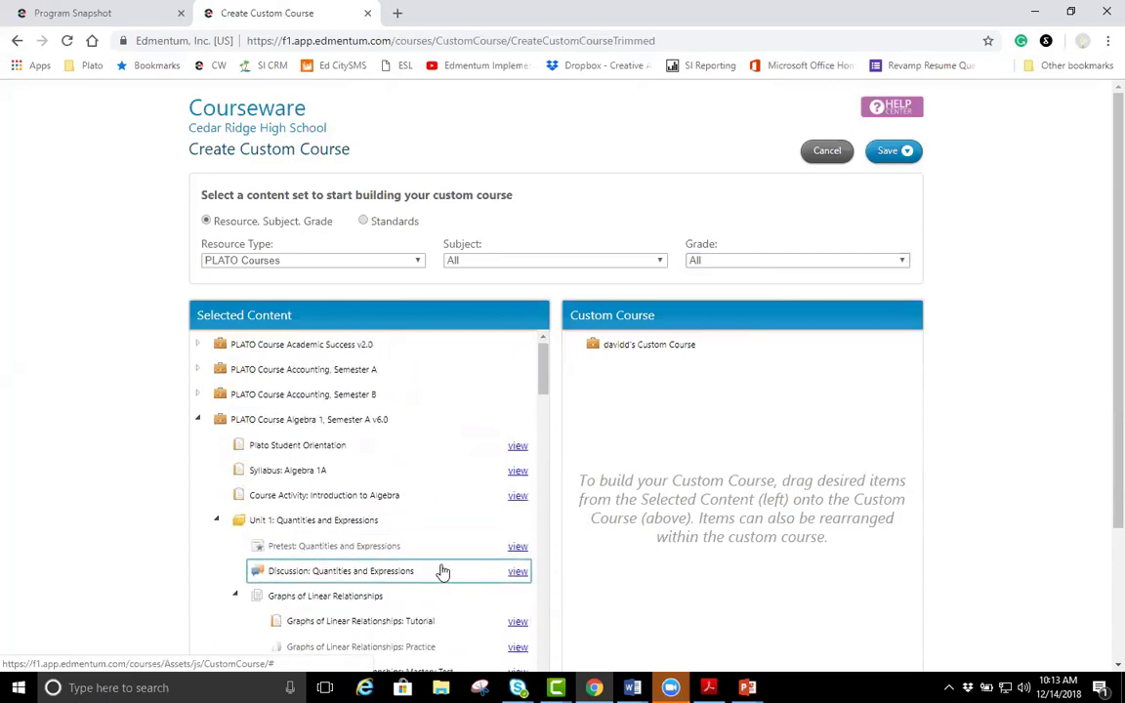
scroll(372, 542, down, 1)
scroll(254, 489, down, 1)
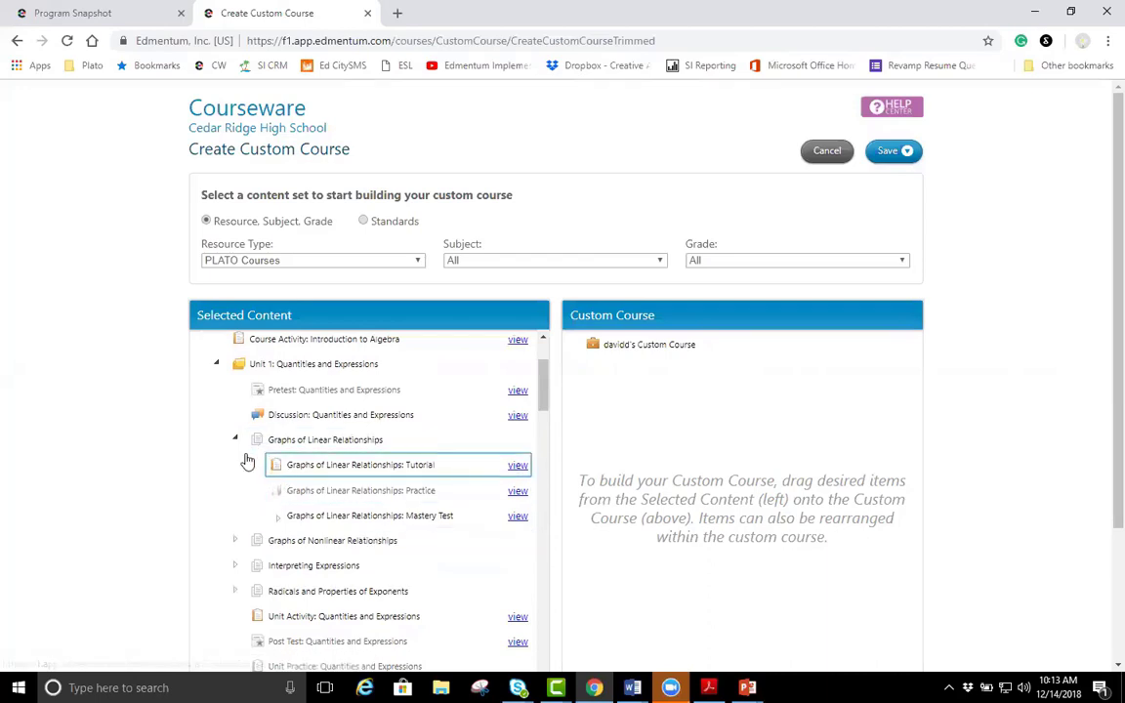
click(236, 441)
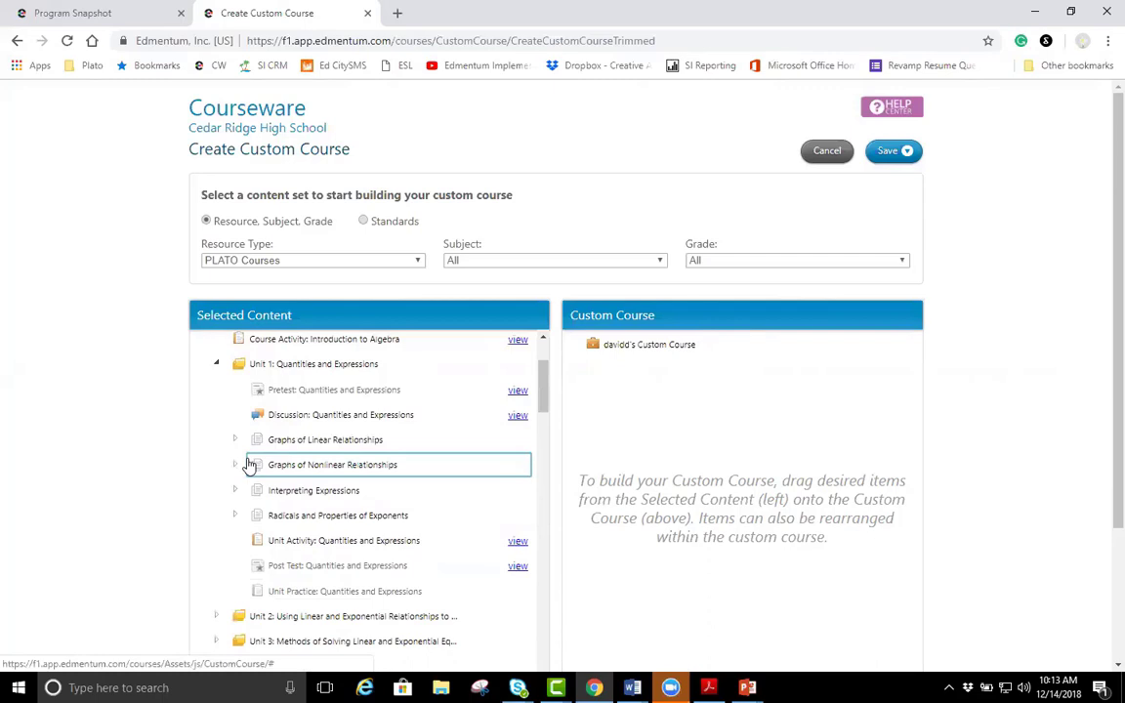
scroll(391, 503, up, 2)
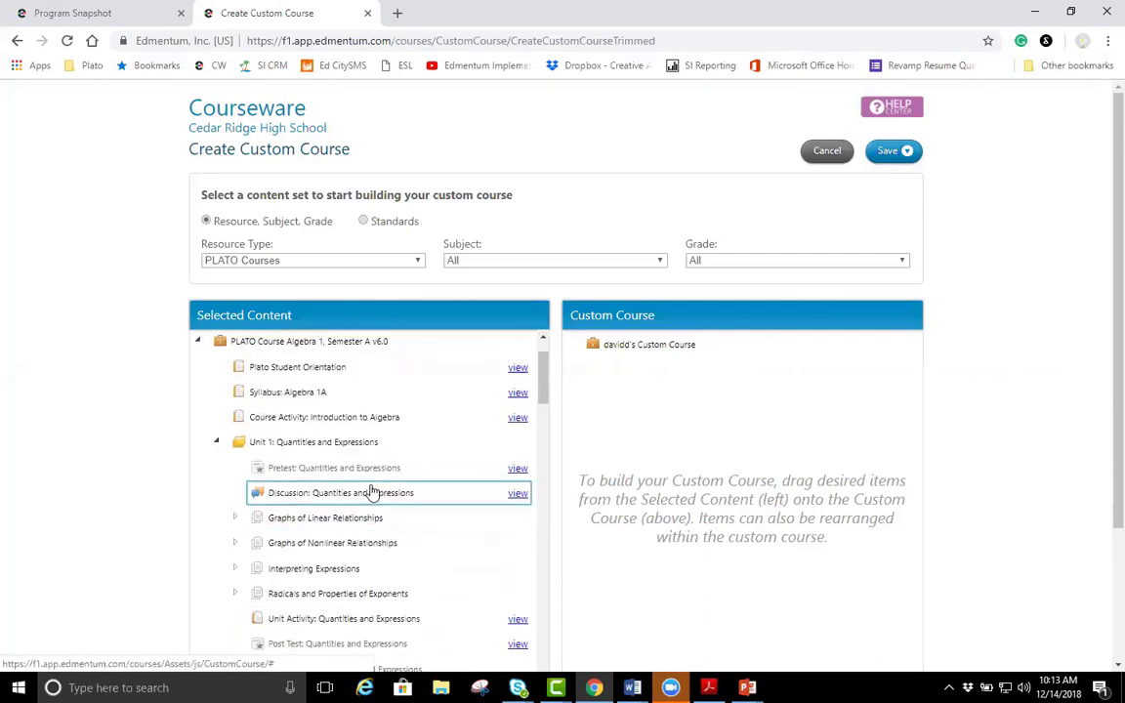
click(217, 444)
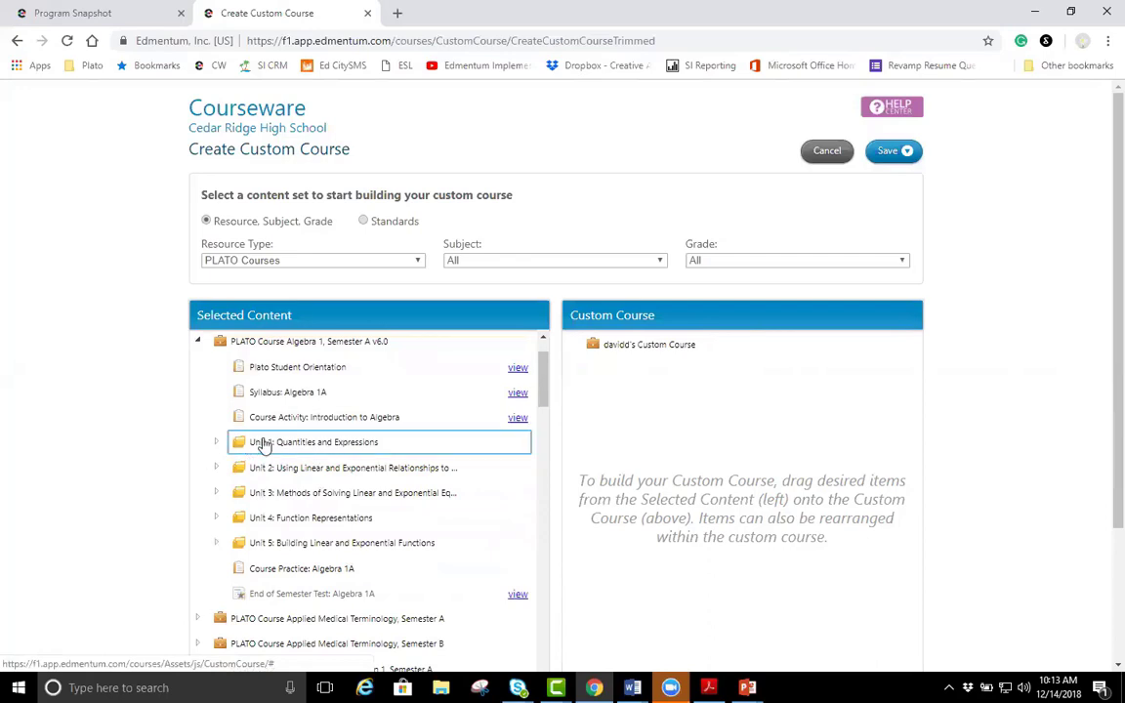
- Add Unit 1: Quantities and Expressions from the Algebra 1 course to the empty custom course
drag(256, 447, 590, 376)
mouse_move(591, 371)
mouse_down()
mouse_move(642, 349)
mouse_move(606, 401)
mouse_move(690, 481)
mouse_move(633, 419)
mouse_move(593, 347)
mouse_move(598, 377)
mouse_move(593, 352)
mouse_up()
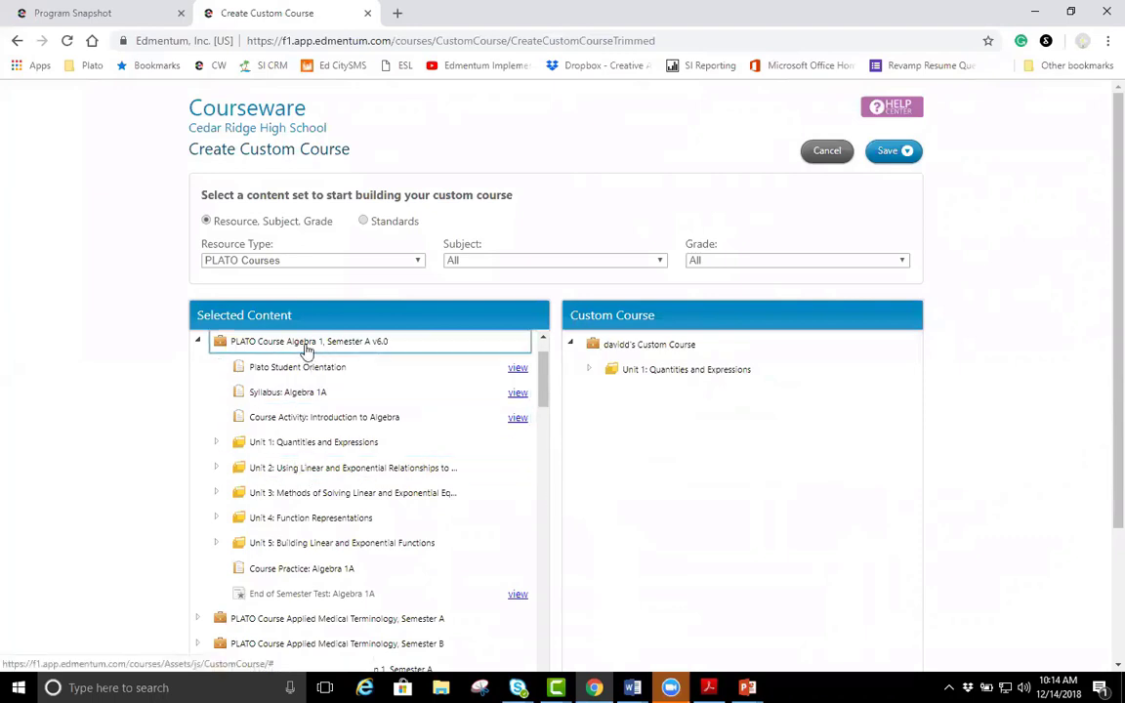
- Try to add all the Algebra 1, Semester A v6.0 content to the custom course at once, removing the Unit 1 already in it
drag(329, 347, 329, 394)
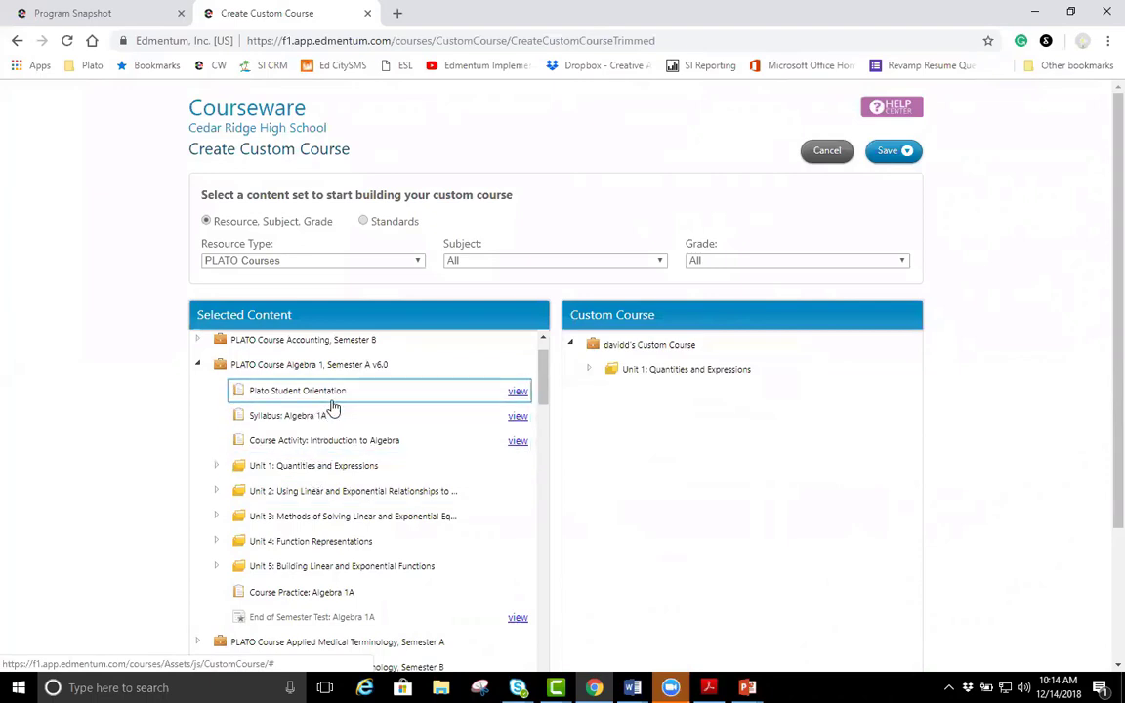
drag(332, 407, 362, 593)
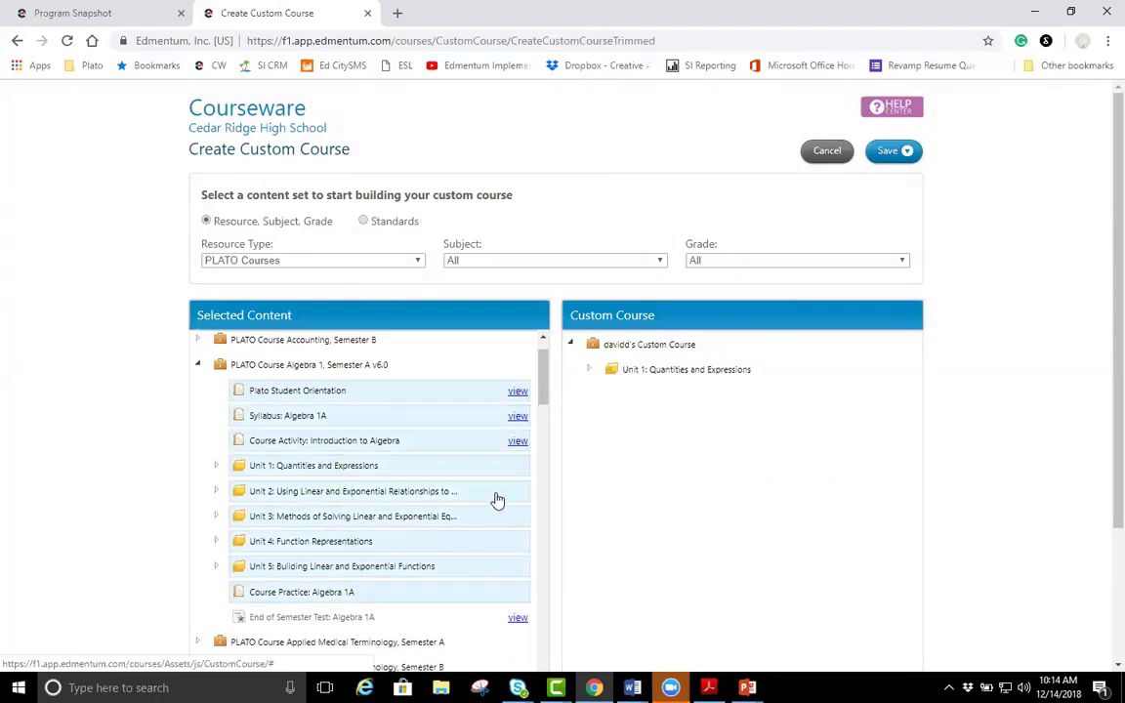
drag(332, 427, 581, 352)
click(906, 369)
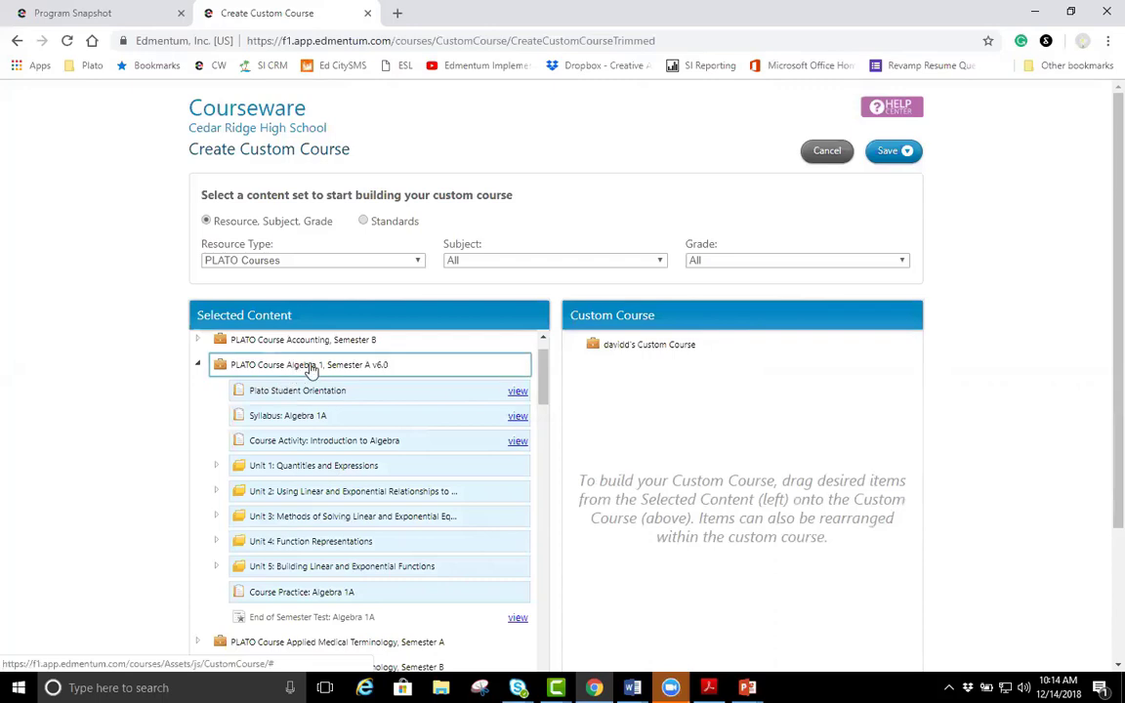
drag(308, 367, 628, 365)
drag(360, 408, 613, 360)
drag(350, 577, 673, 353)
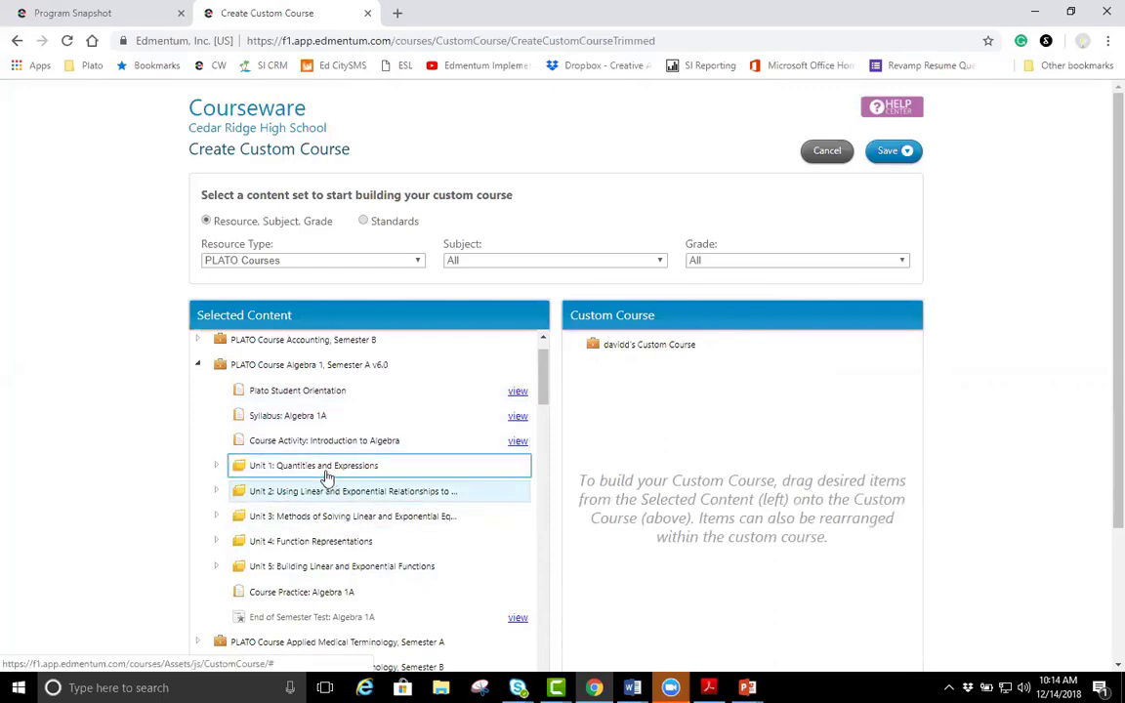
- Add Units 2, 3, 4 and 5 of the Algebra 1 course to the custom course together
ctrl+click(342, 516)
ctrl+click(349, 546)
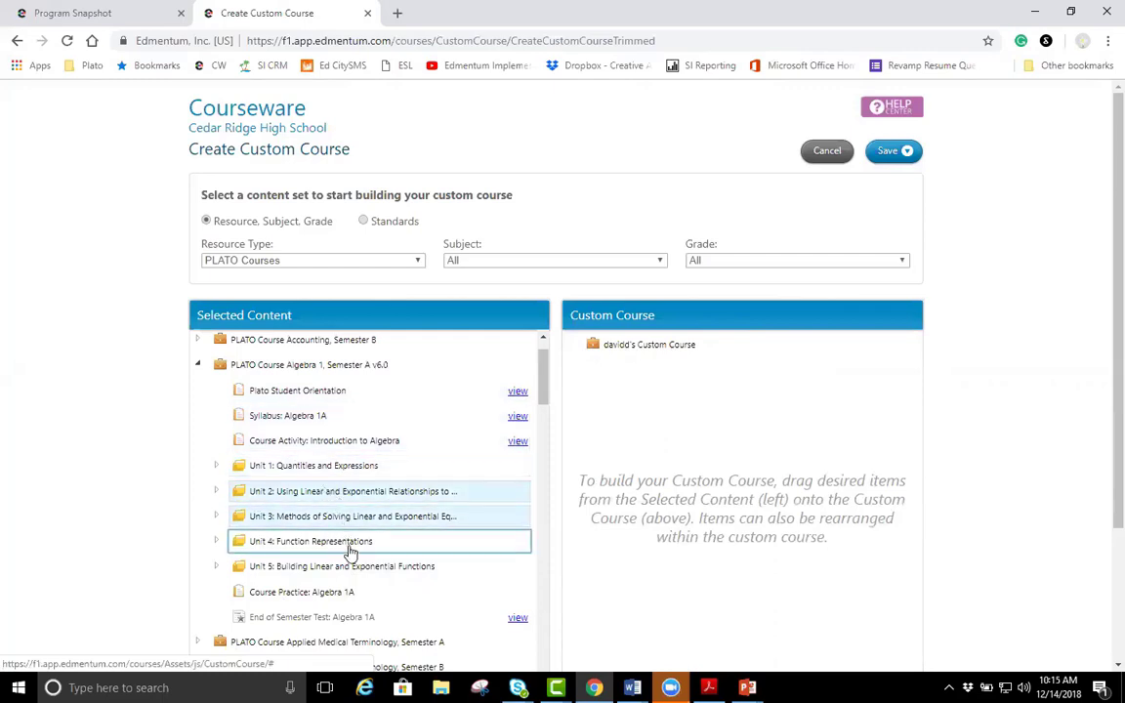
ctrl+click(349, 569)
drag(458, 485, 605, 357)
drag(588, 479, 586, 479)
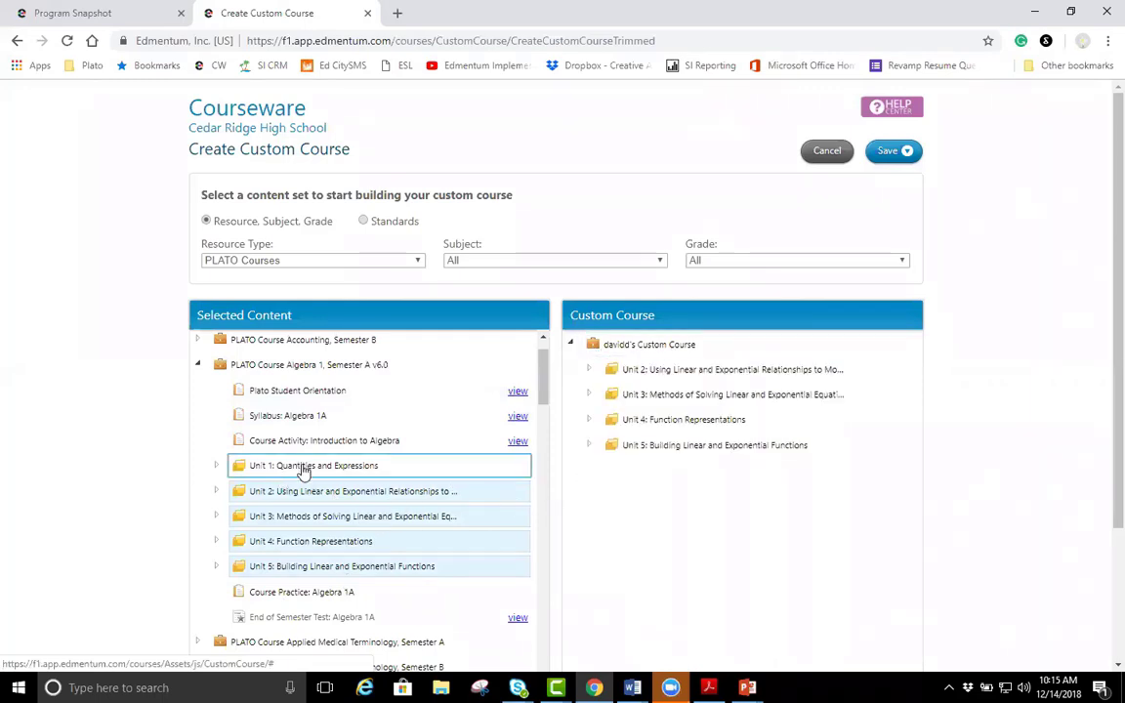
- Add the Algebra 1A syllabus twice, the Introduction to Algebra course activity and Unit 1, in that order, ahead of Unit 2 in the custom course
drag(281, 418, 700, 373)
drag(293, 416, 689, 390)
drag(293, 441, 674, 415)
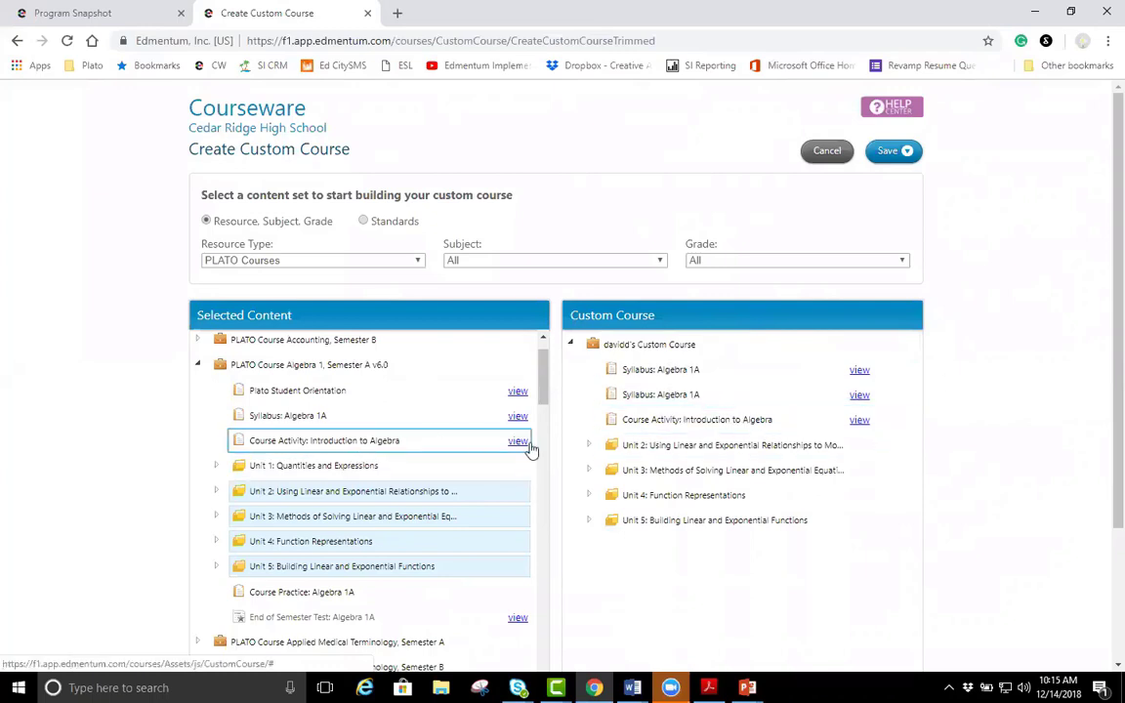
drag(308, 470, 690, 432)
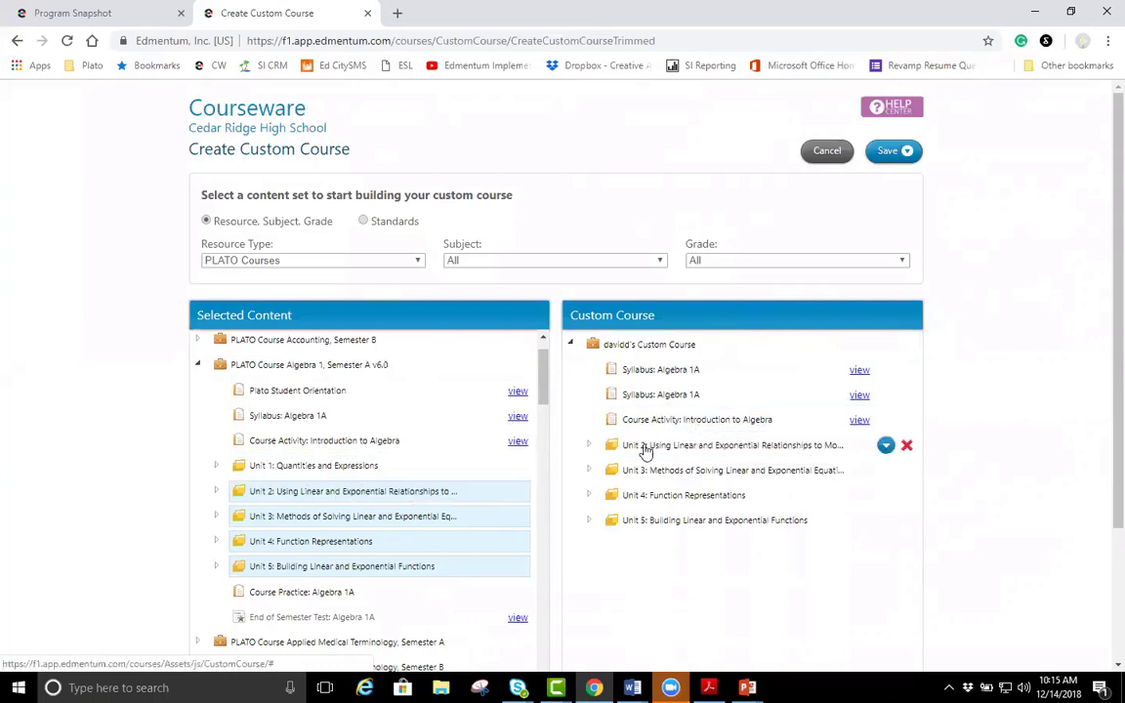
drag(342, 467, 732, 448)
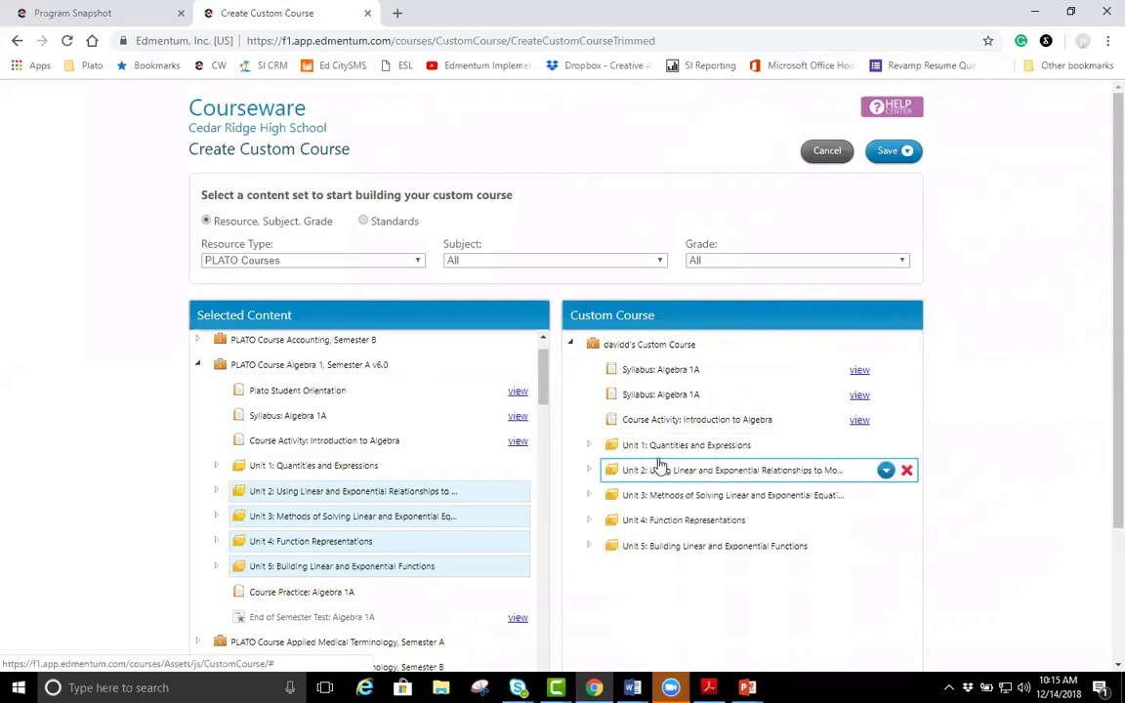
- Remove Graphs of Linear Relationships, Graphs of Nonlinear Relationships and Interpreting Expressions from Unit 1 in the custom course
scroll(625, 420, down, 1)
click(590, 368)
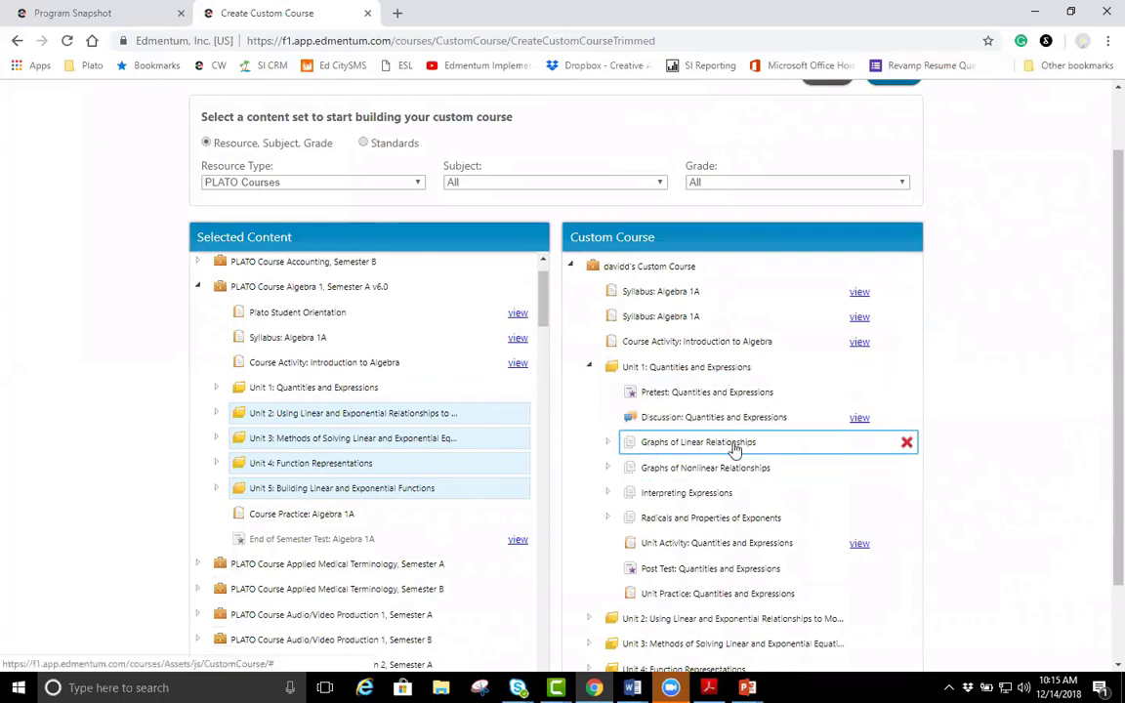
click(906, 447)
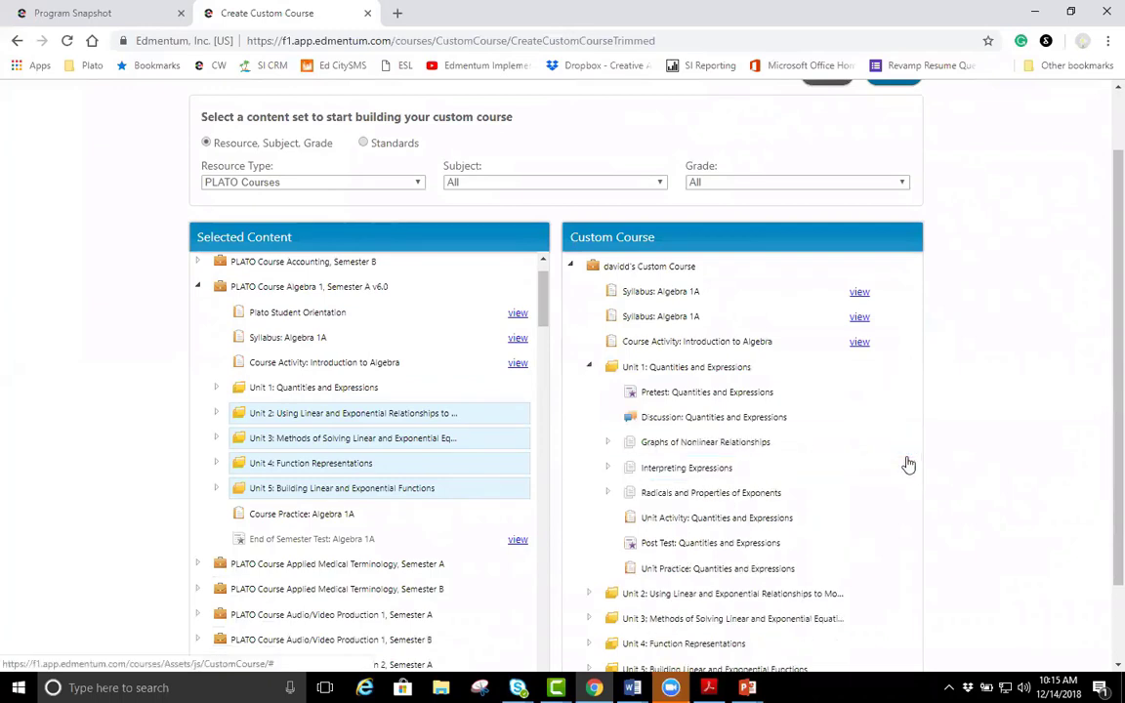
click(905, 449)
click(905, 451)
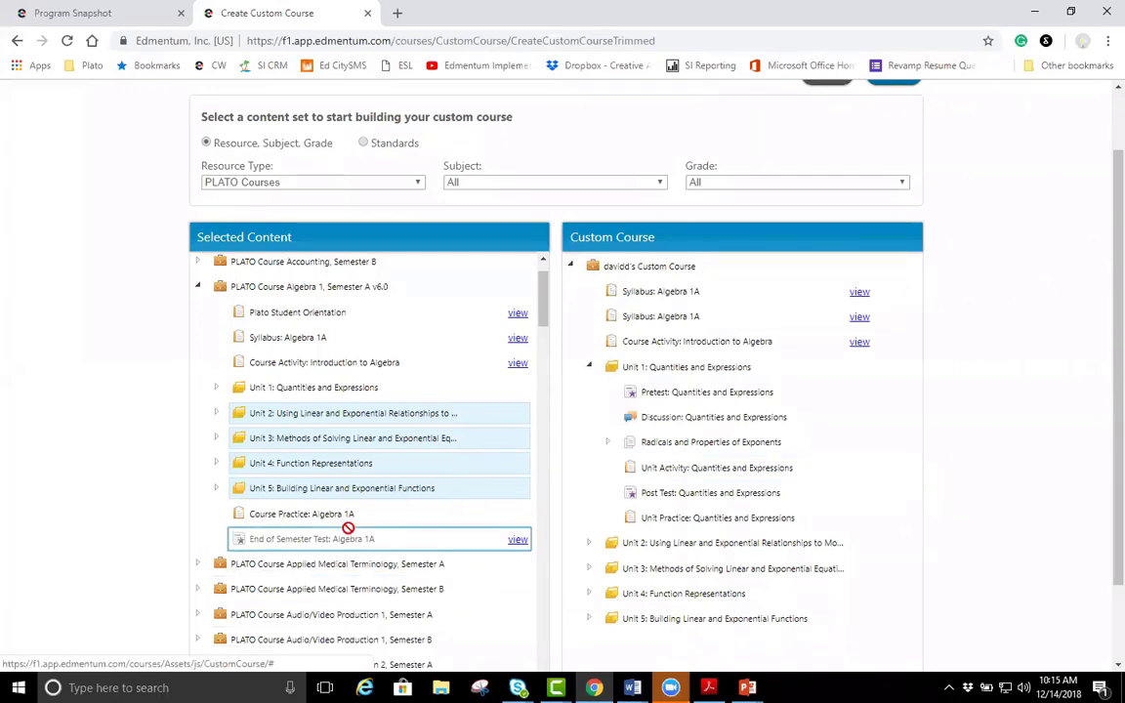
scroll(349, 525, down, 1)
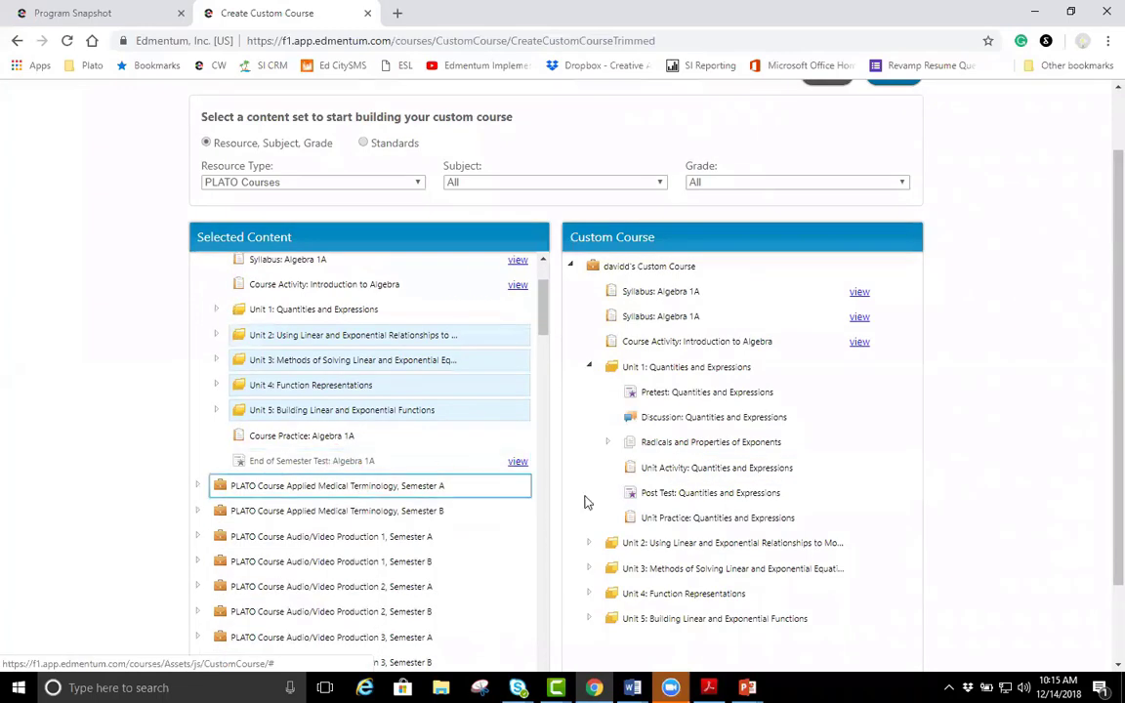
- Add an End of Semester Test to the custom course and remove the duplicate Algebra 1A syllabus
scroll(349, 440, up, 1)
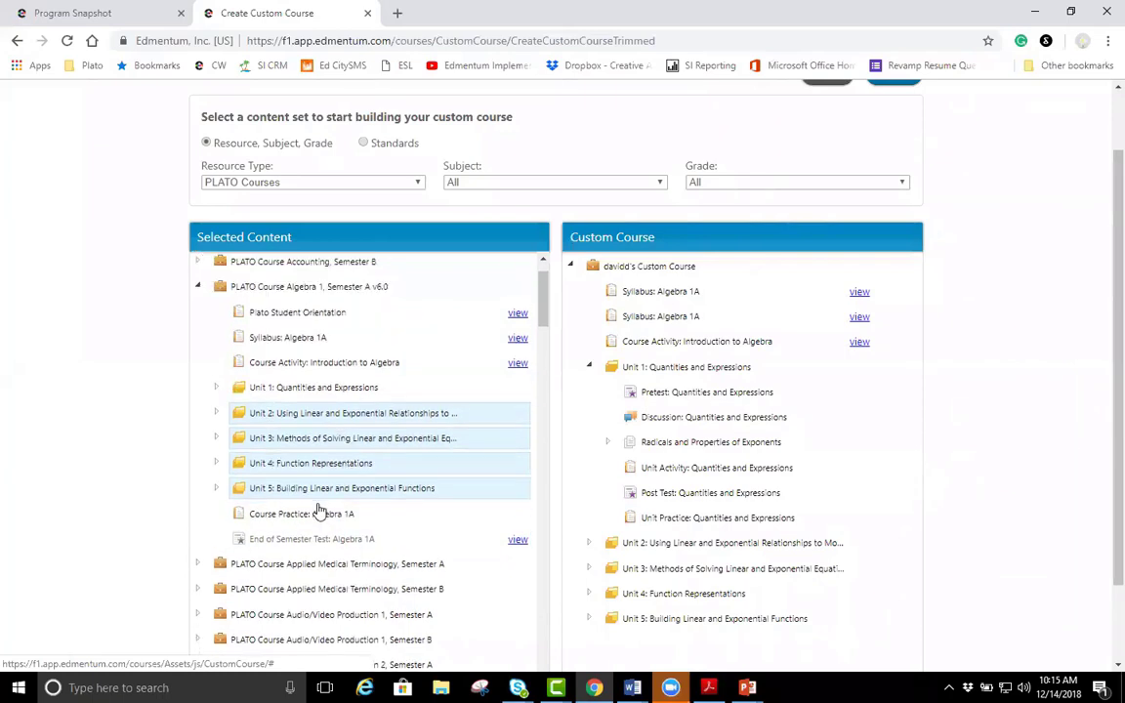
scroll(801, 439, up, 1)
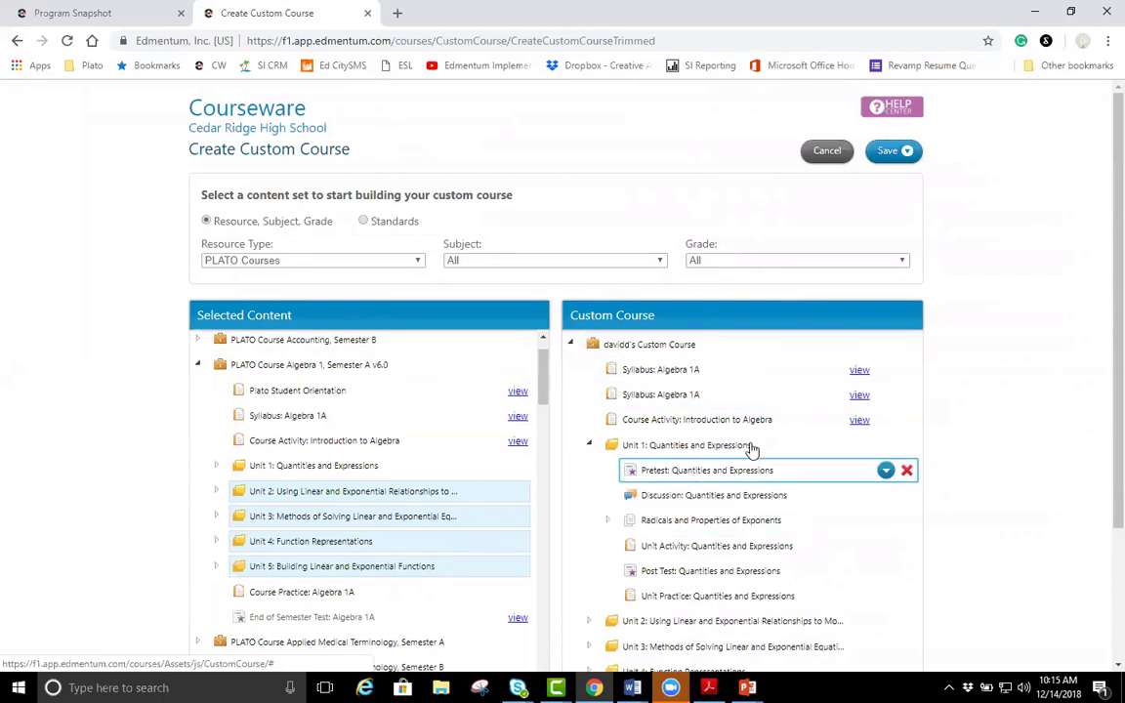
scroll(625, 605, down, 1)
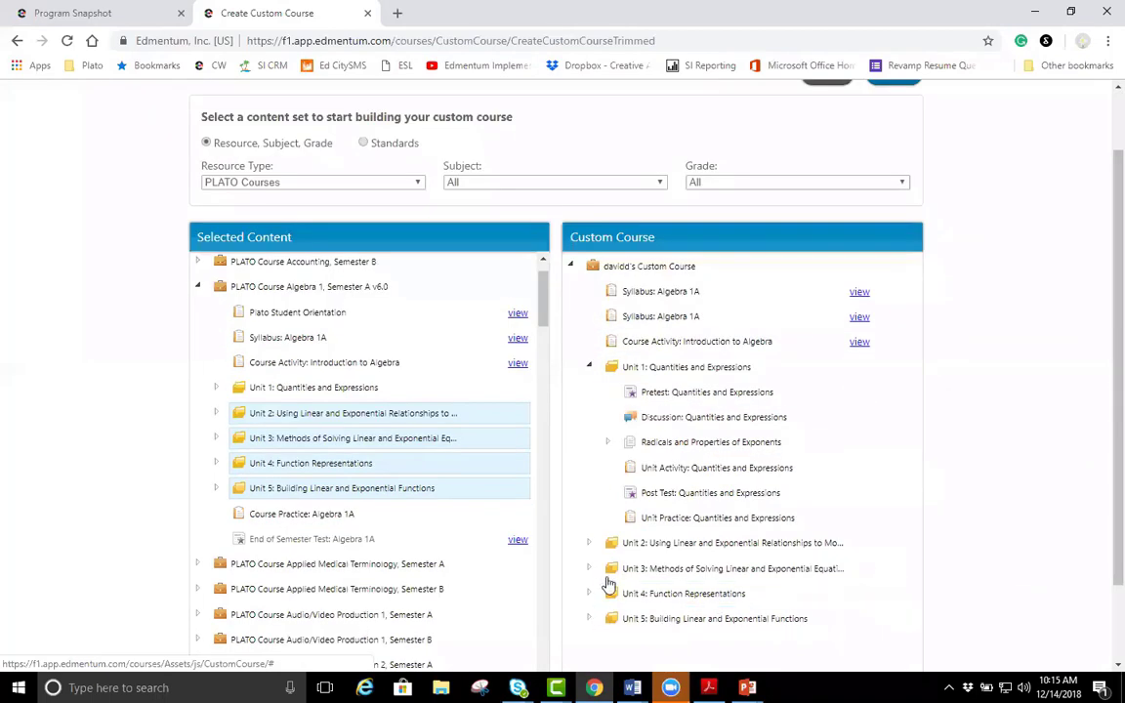
click(607, 443)
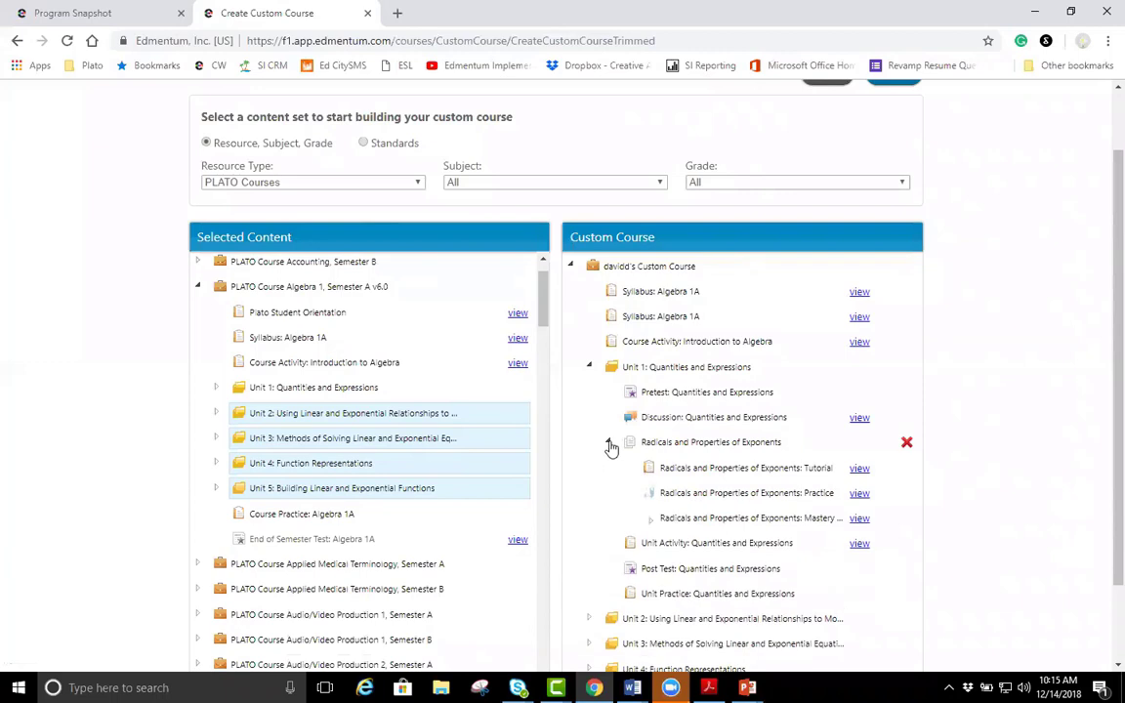
click(609, 444)
click(589, 367)
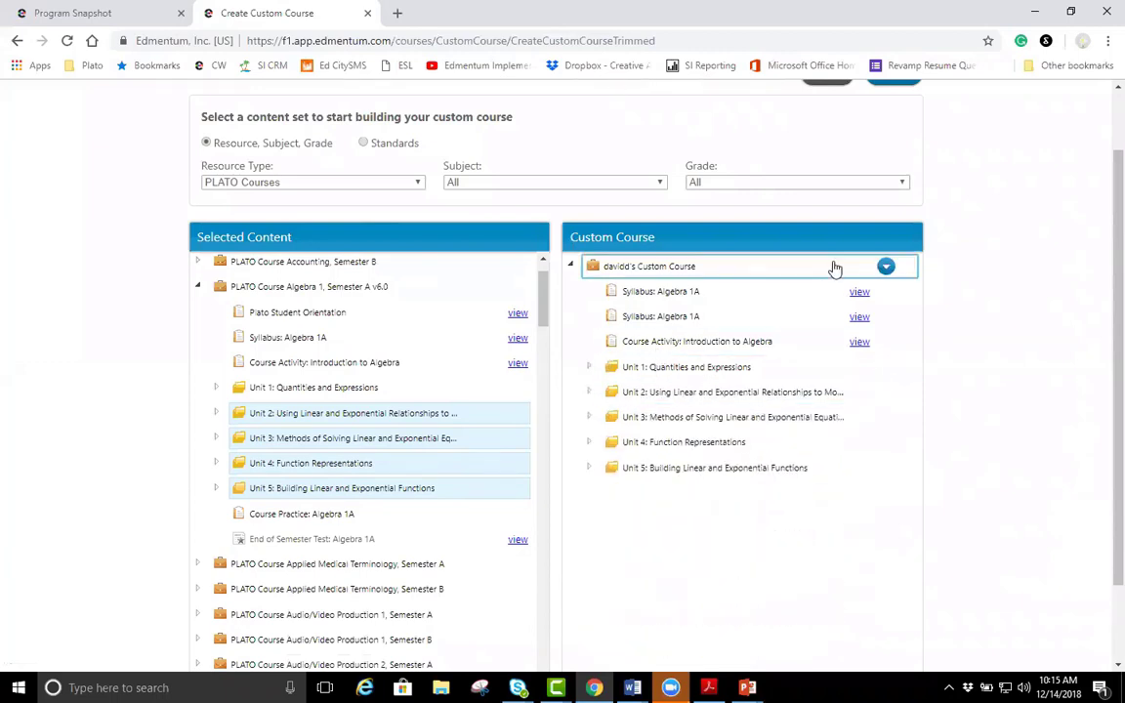
click(886, 268)
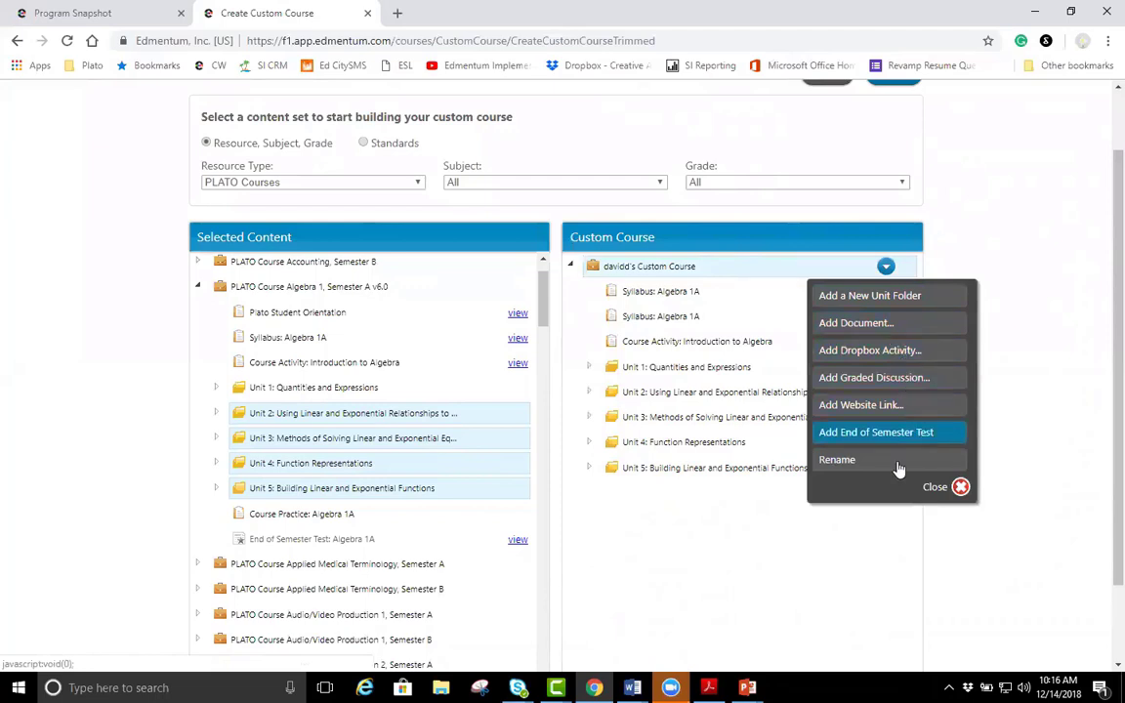
click(855, 433)
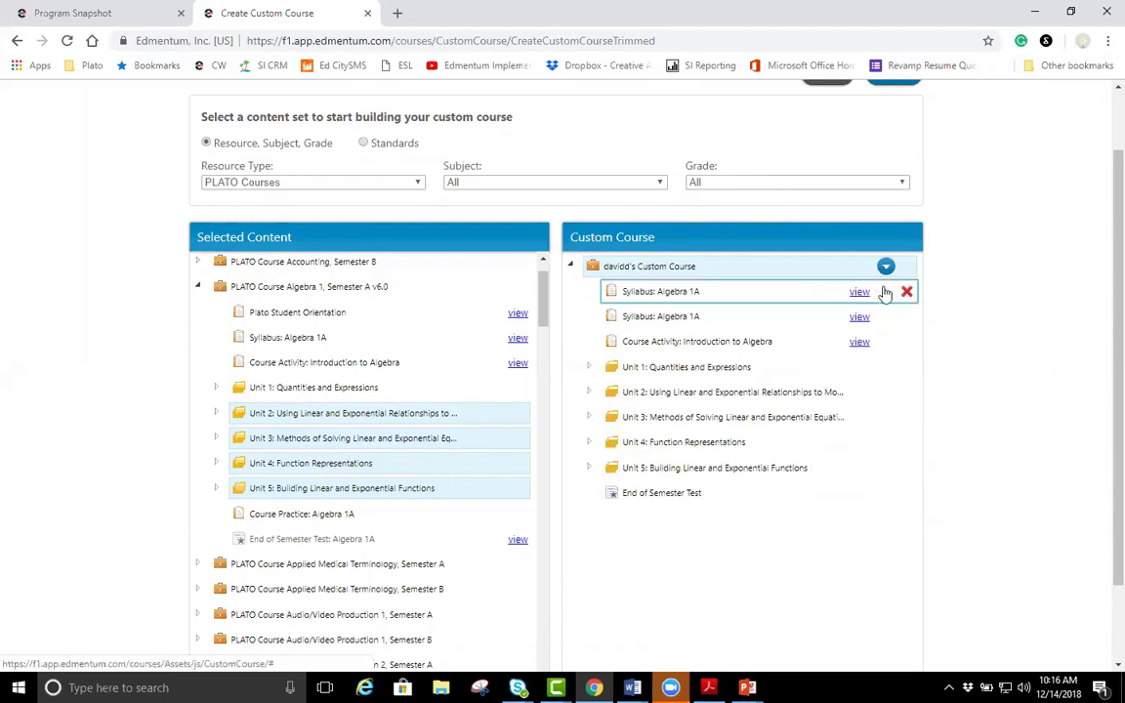
click(907, 293)
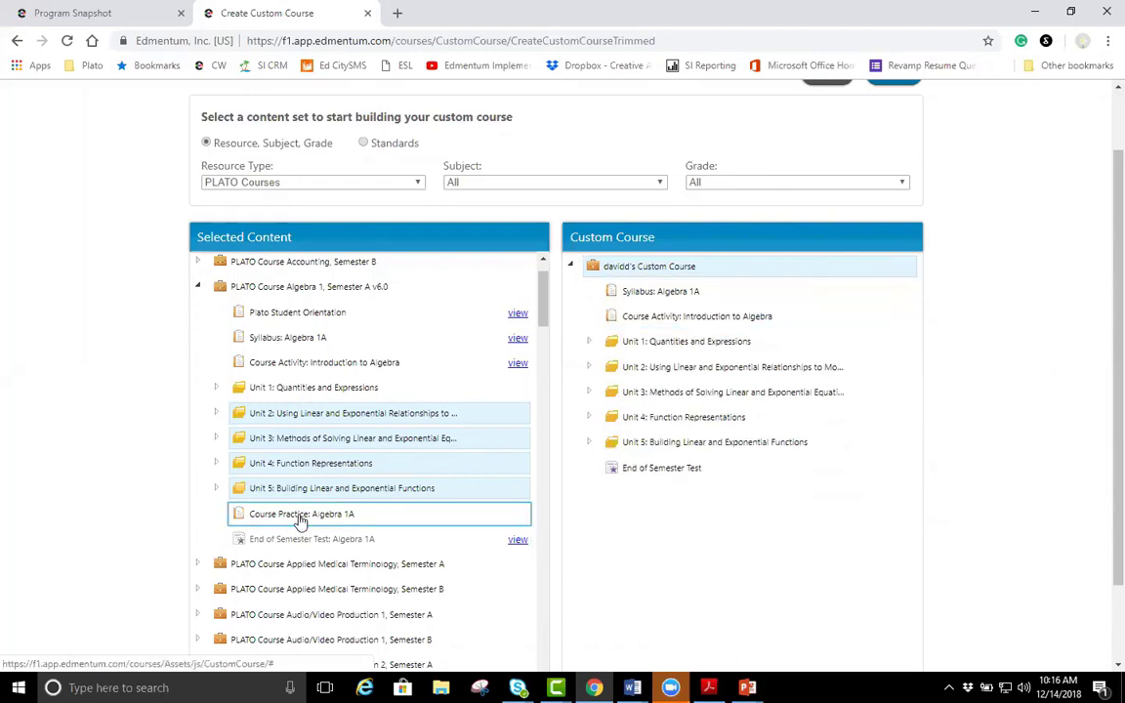
- Try to add Course Practice: Algebra 1A from the Algebra 1, Semester A course to the custom course
drag(301, 520, 665, 479)
drag(301, 528, 658, 335)
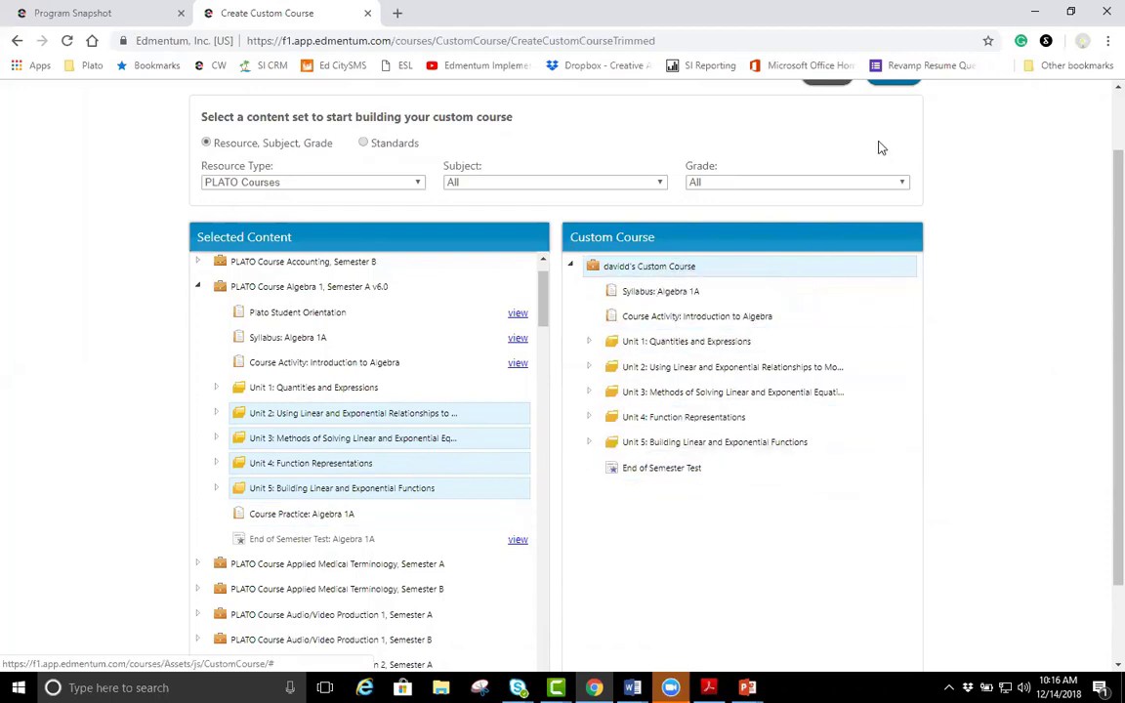
drag(354, 515, 464, 474)
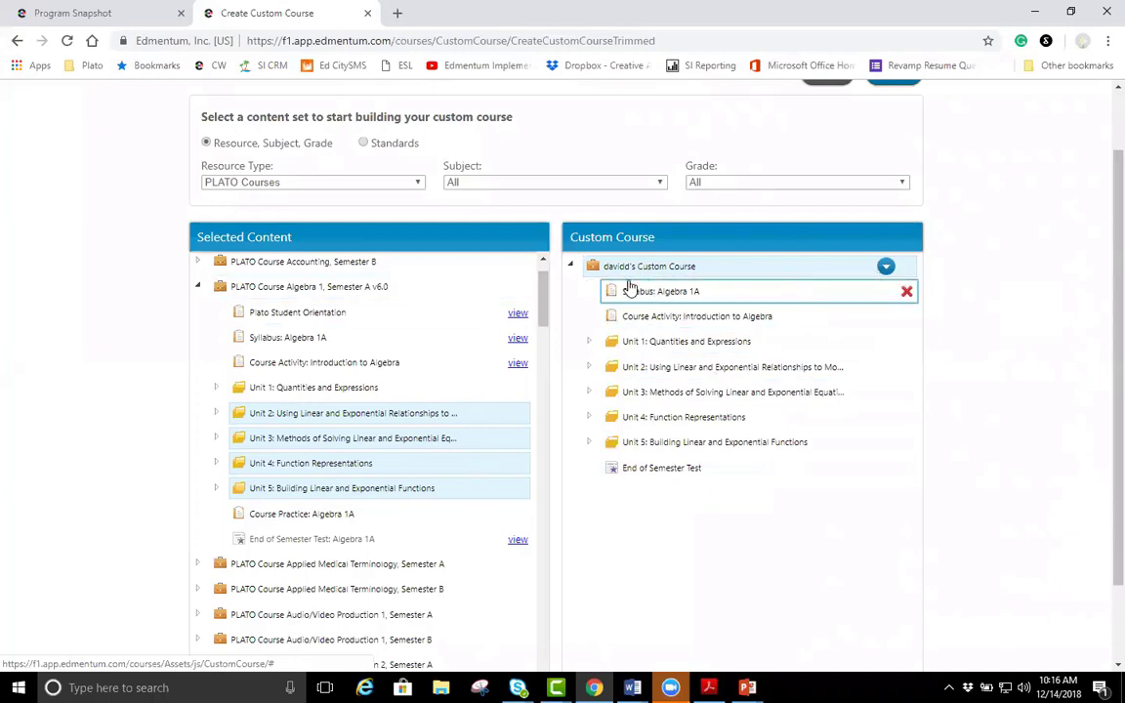
- Remove the discussion, pretest, post test and unit practice from Unit 1: Quantities and Expressions in the custom course
click(886, 268)
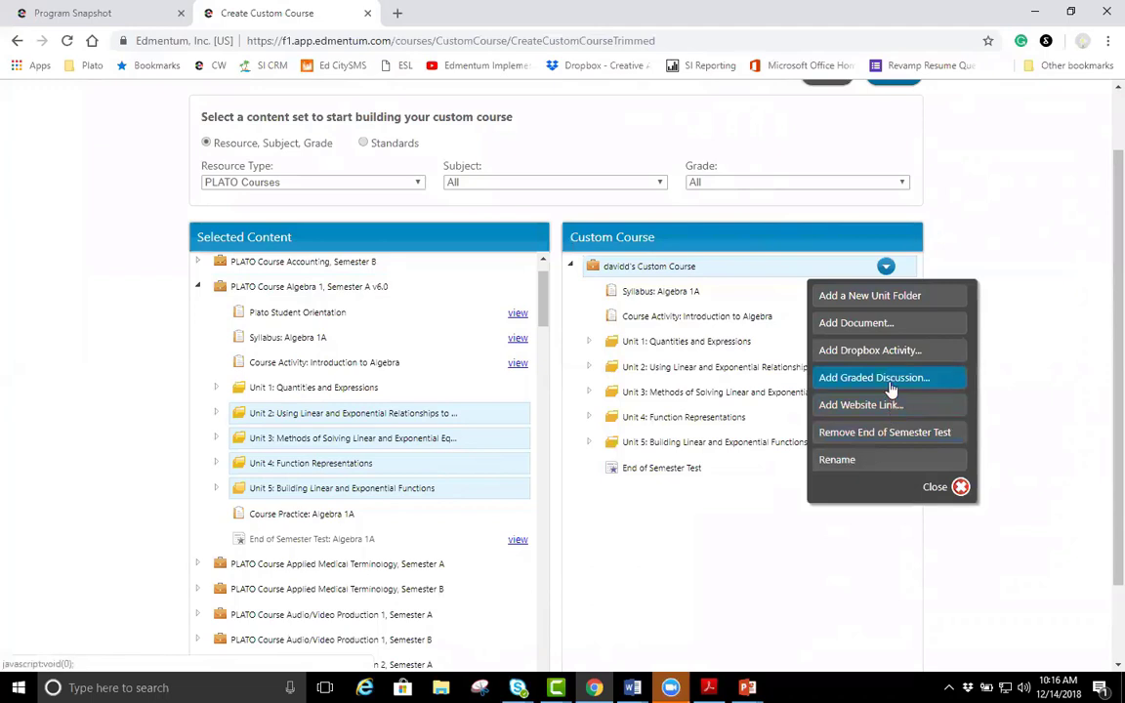
click(592, 348)
click(590, 344)
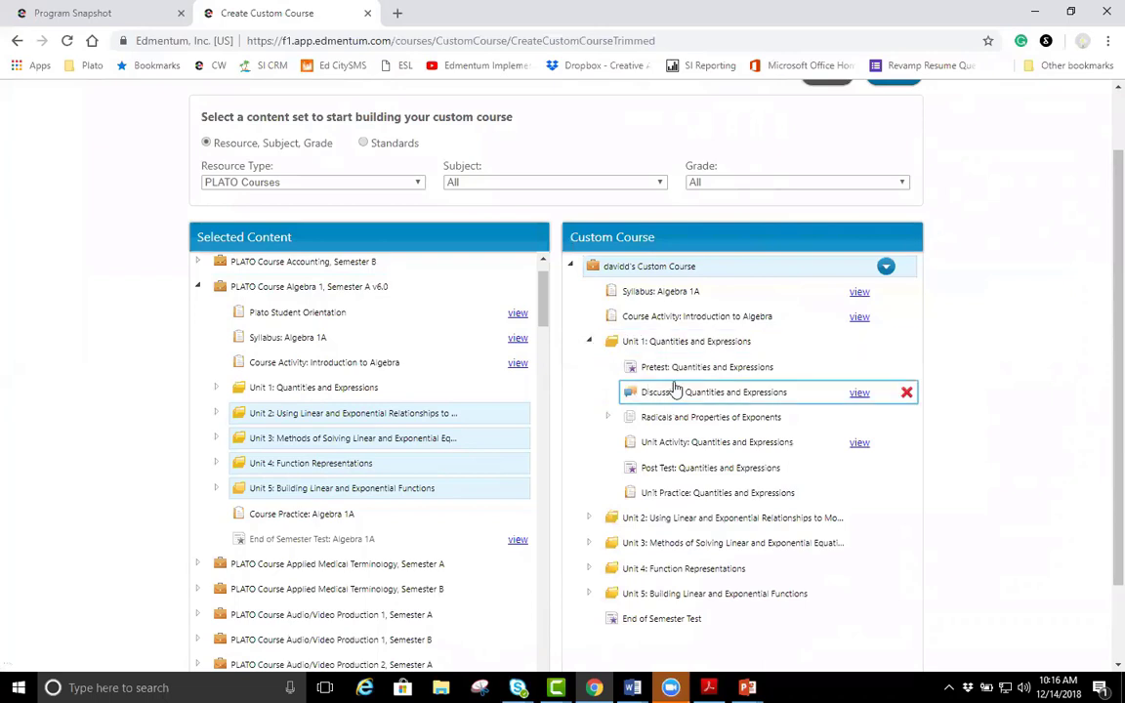
click(906, 393)
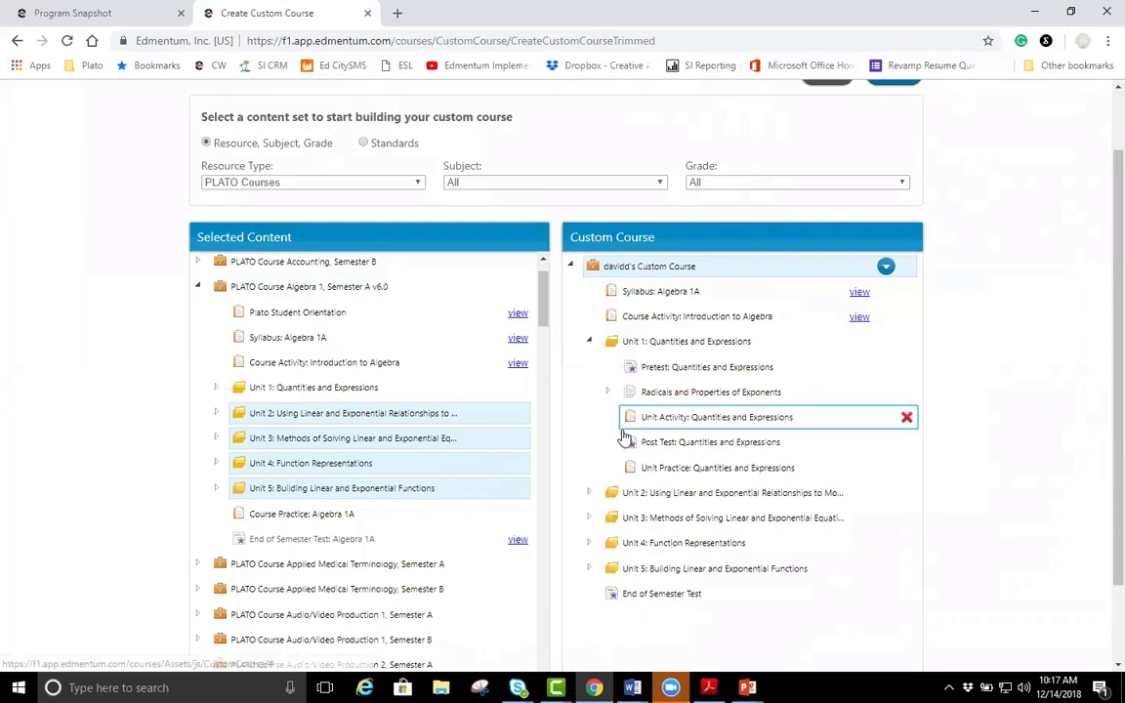
click(907, 368)
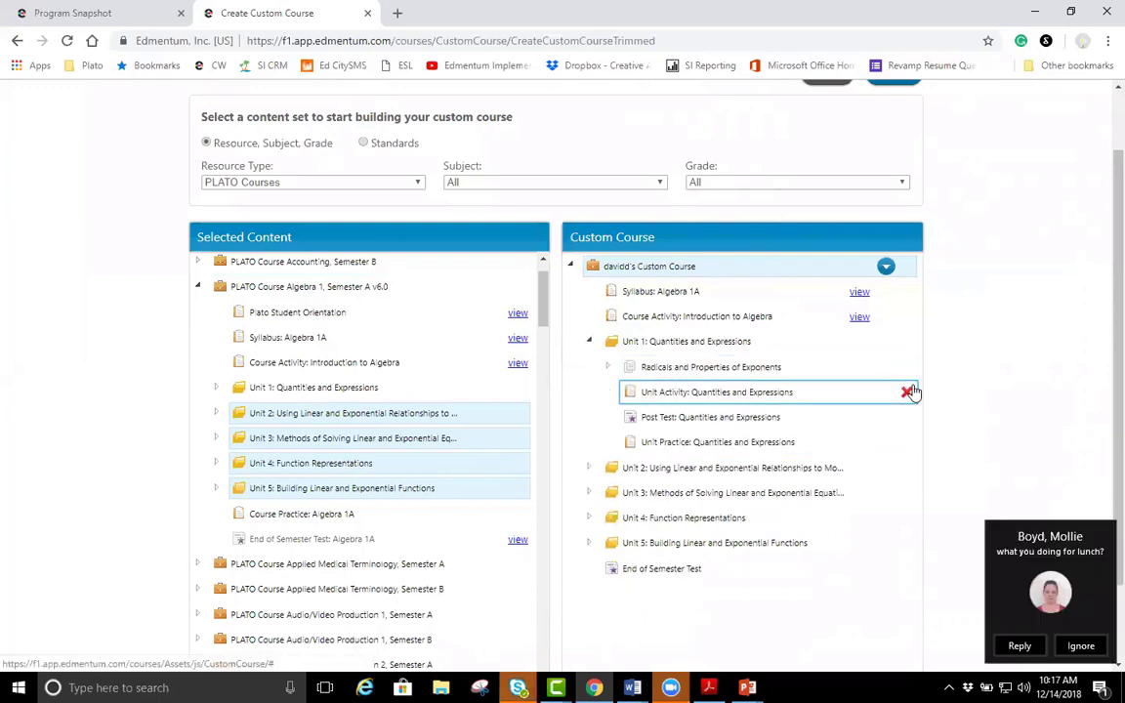
click(1081, 647)
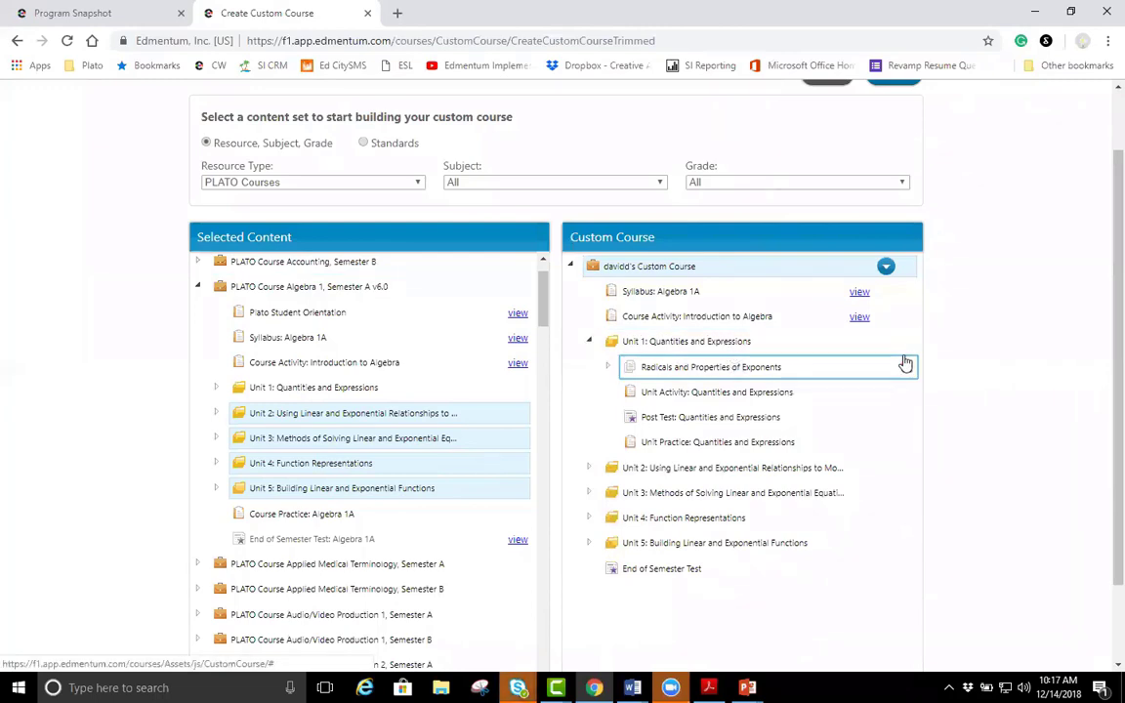
click(907, 418)
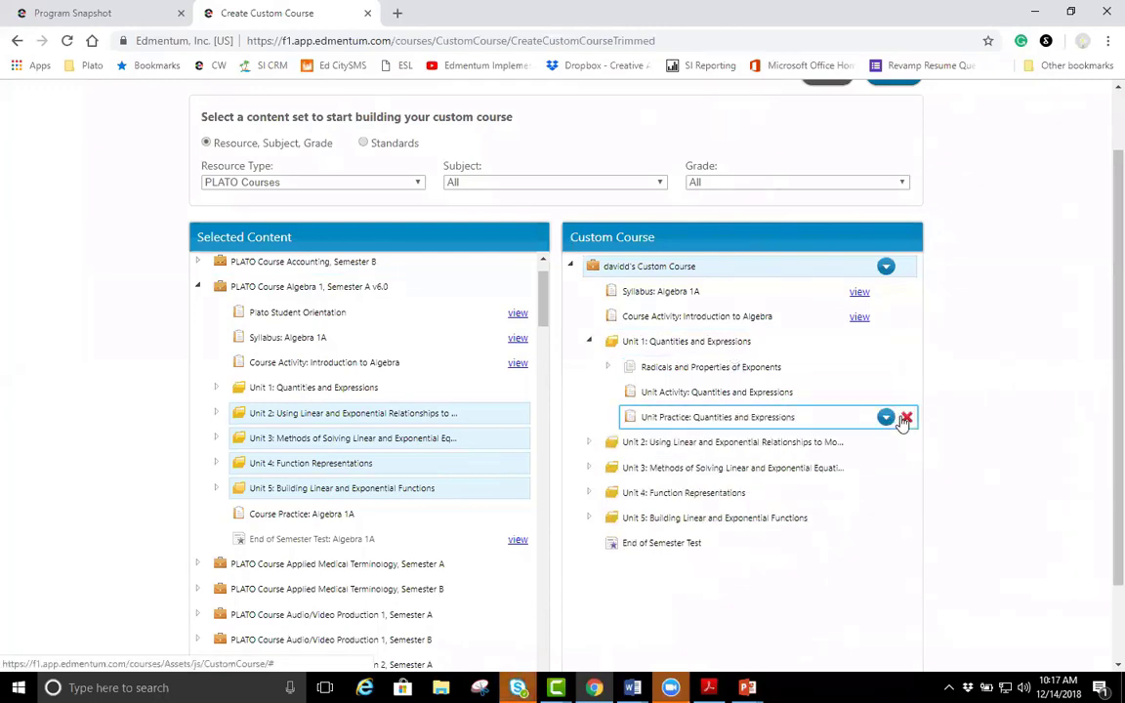
click(907, 418)
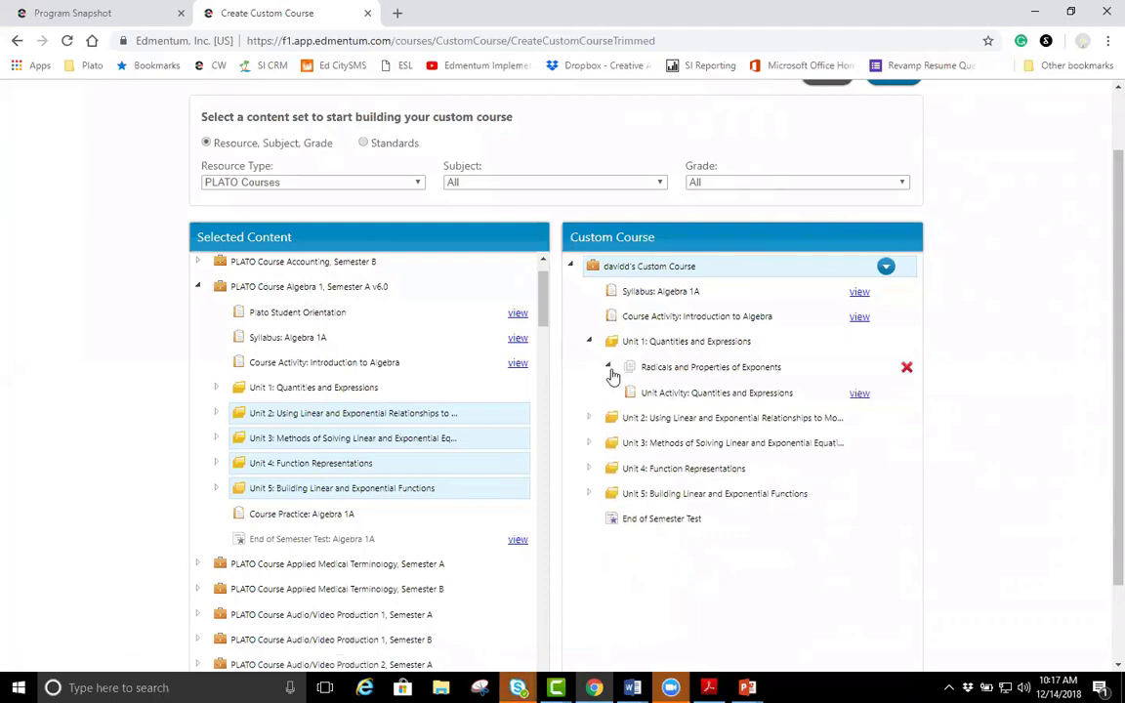
- Examine the activities inside Radicals and Properties of Exponents in Unit 1, clearing away the interrupting chat, and collapse the lesson again
click(608, 368)
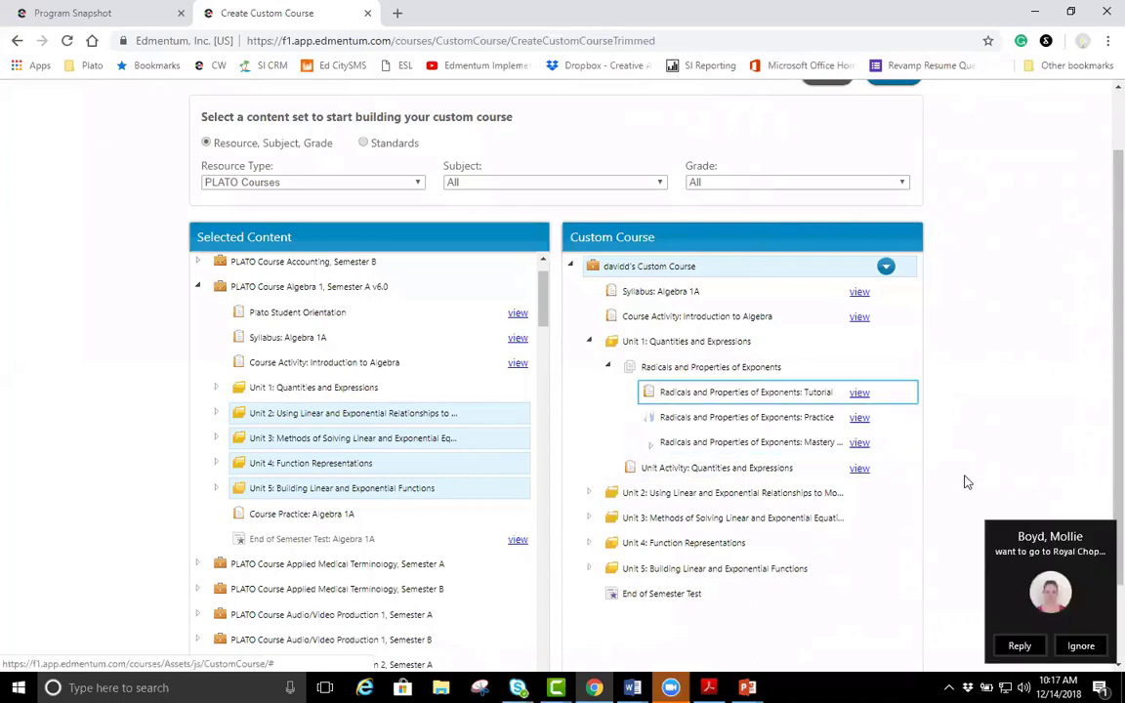
click(1081, 646)
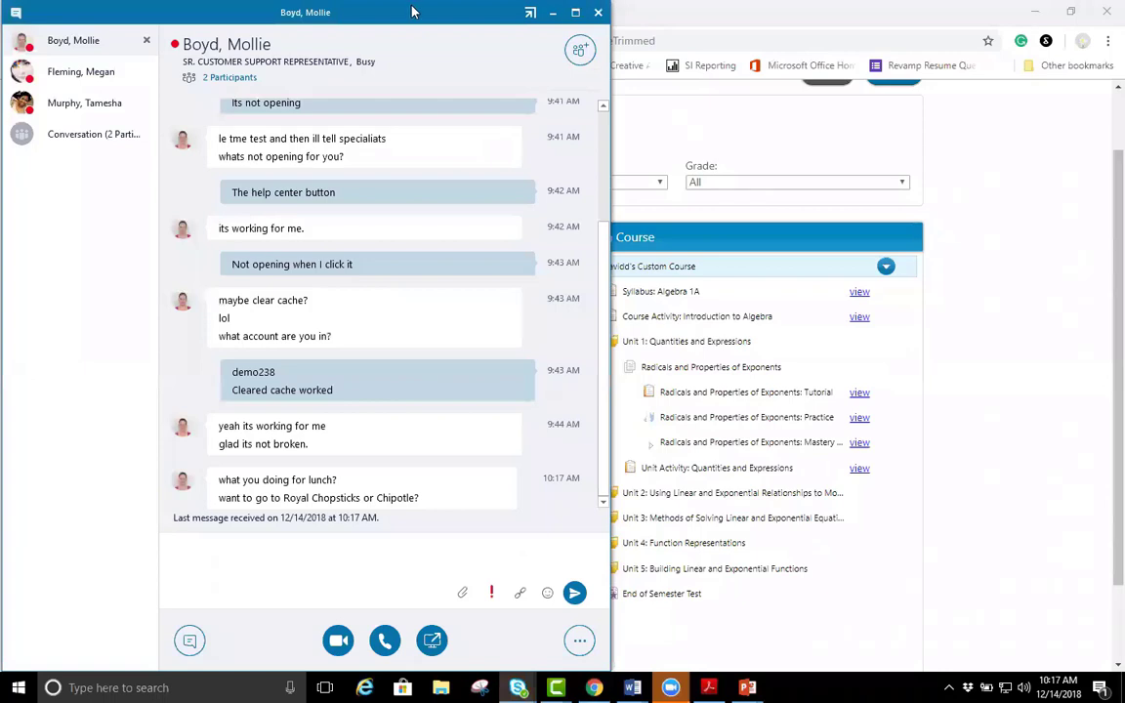
drag(412, 12, 366, 0)
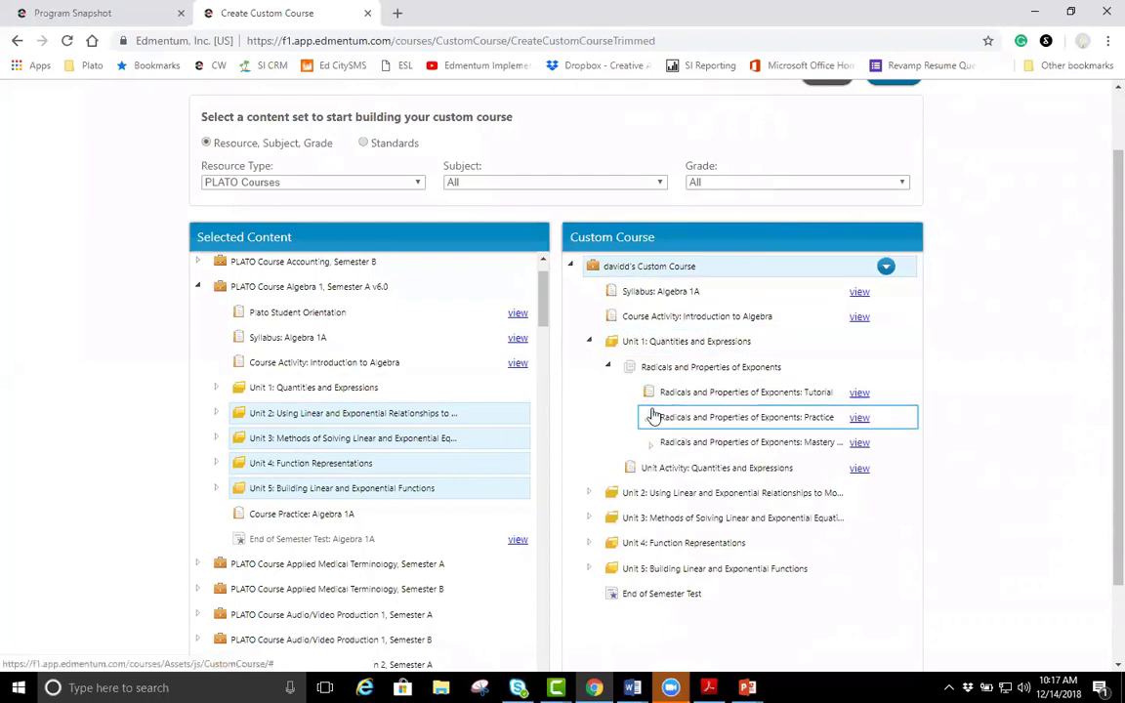
click(606, 366)
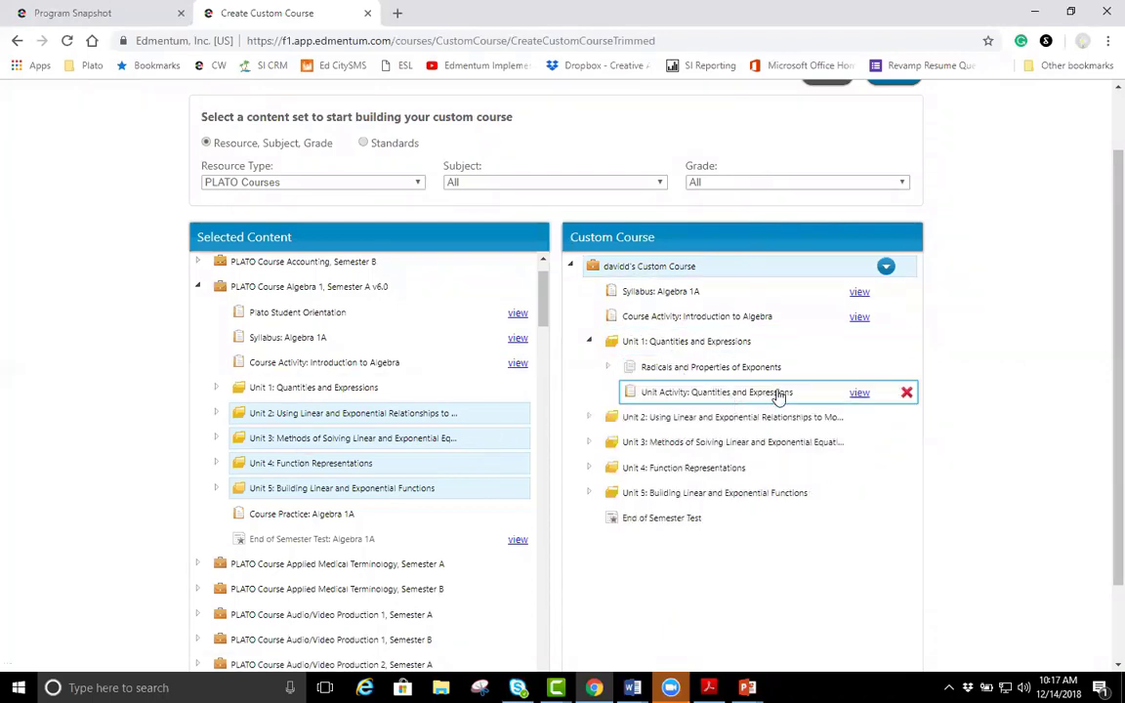
- Rename the custom course as Algebra 1A v6.0
click(885, 265)
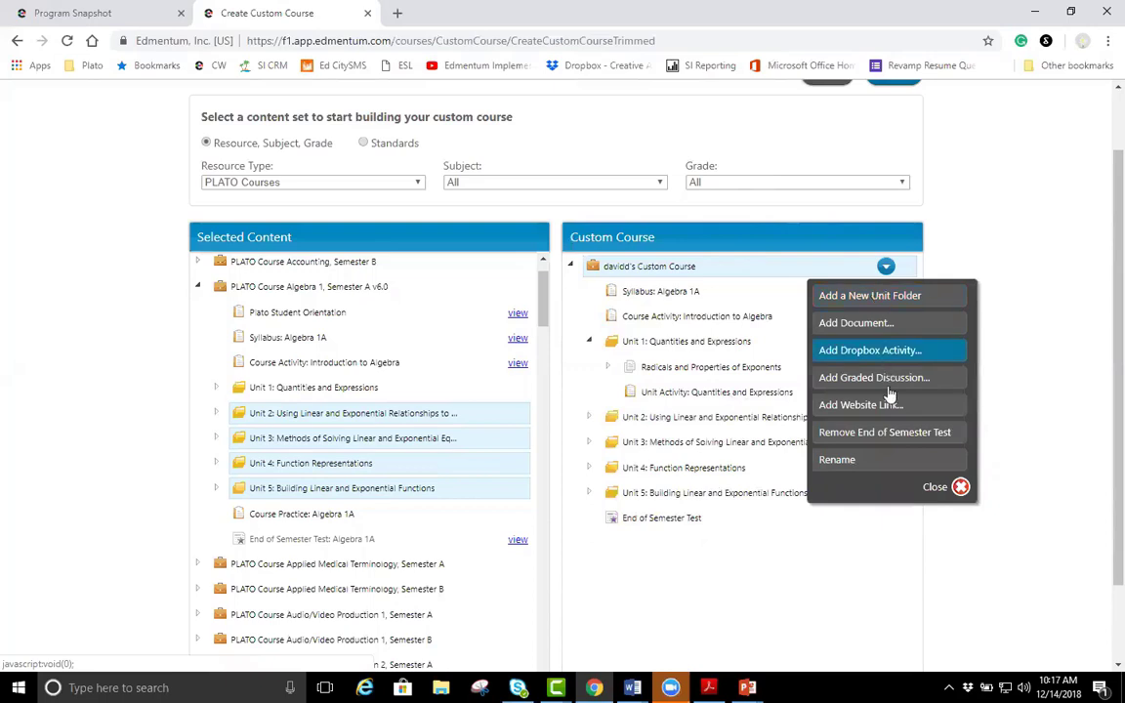
click(876, 461)
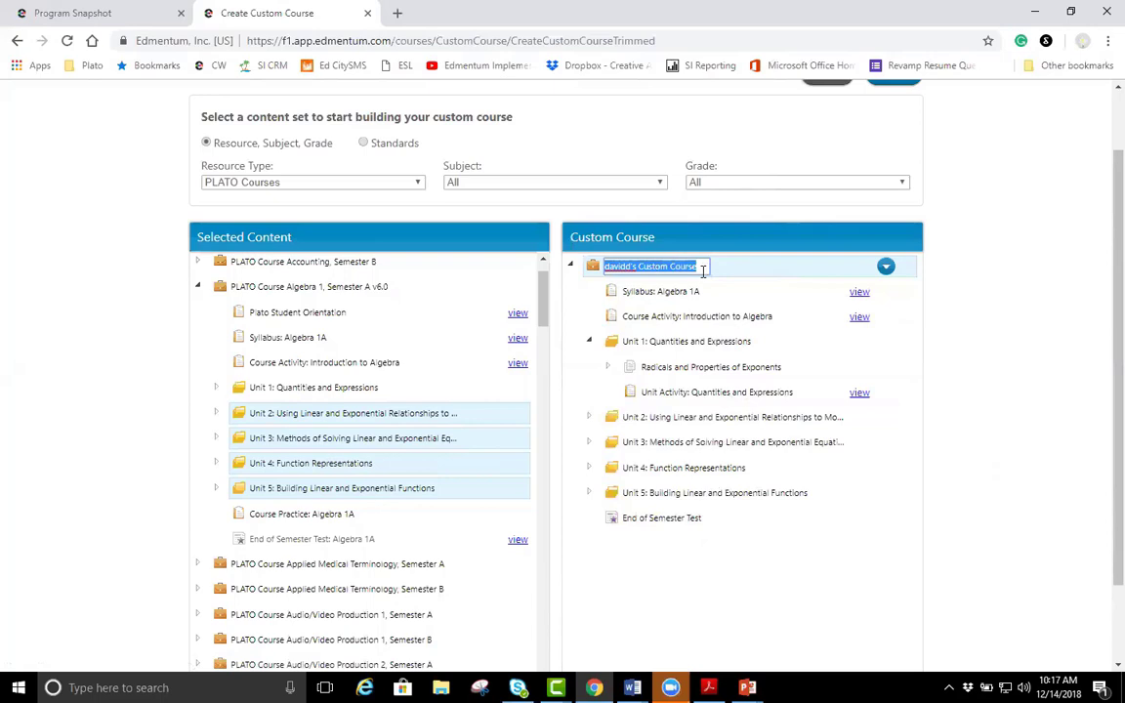
text(A)
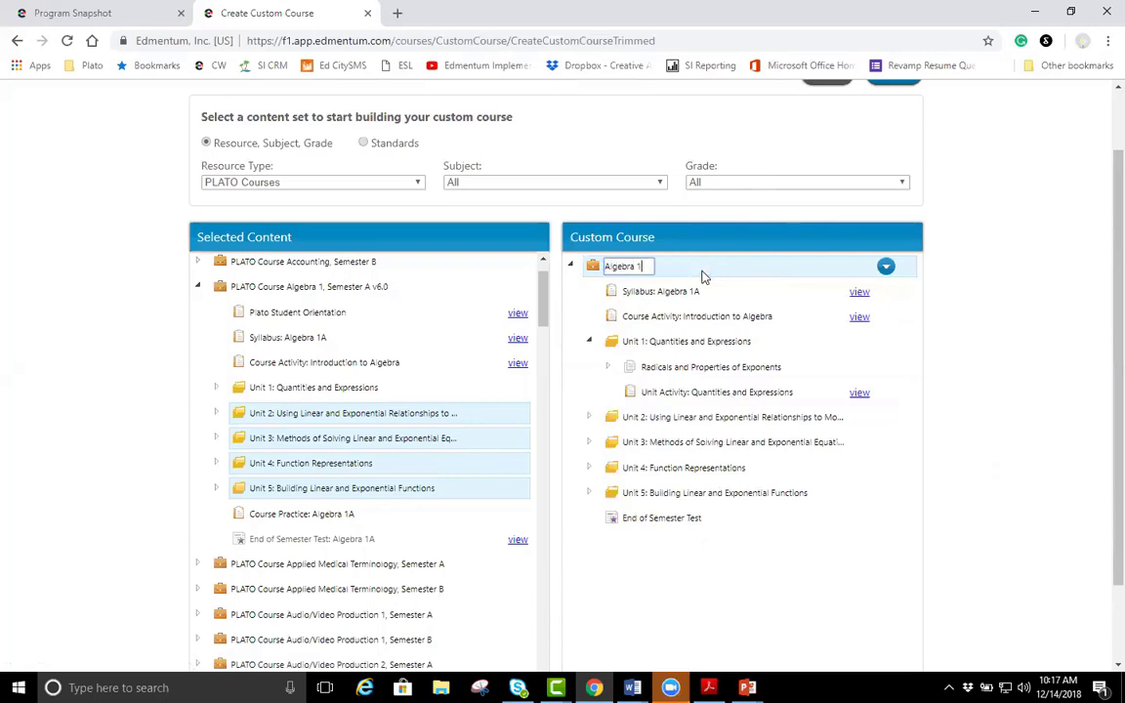
text(lgebra 1 A )
text(Semester)
key(BackSpace)
key(BackSpace)
key(BackSpace)
text(A v6.0)
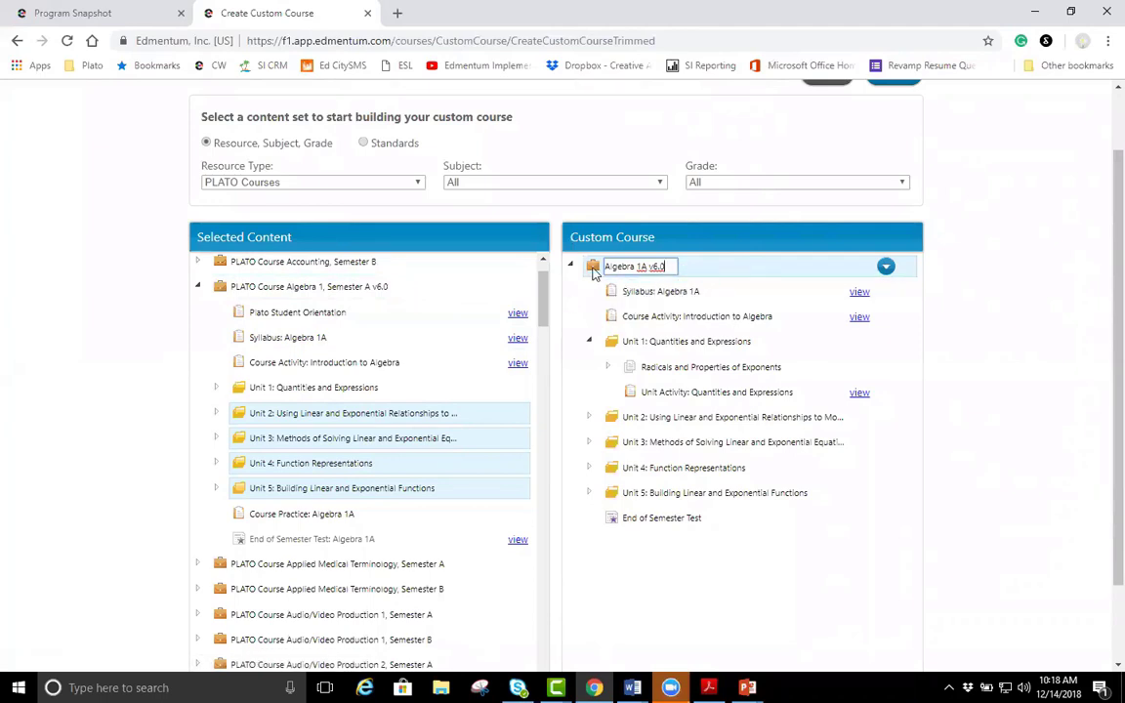
click(784, 315)
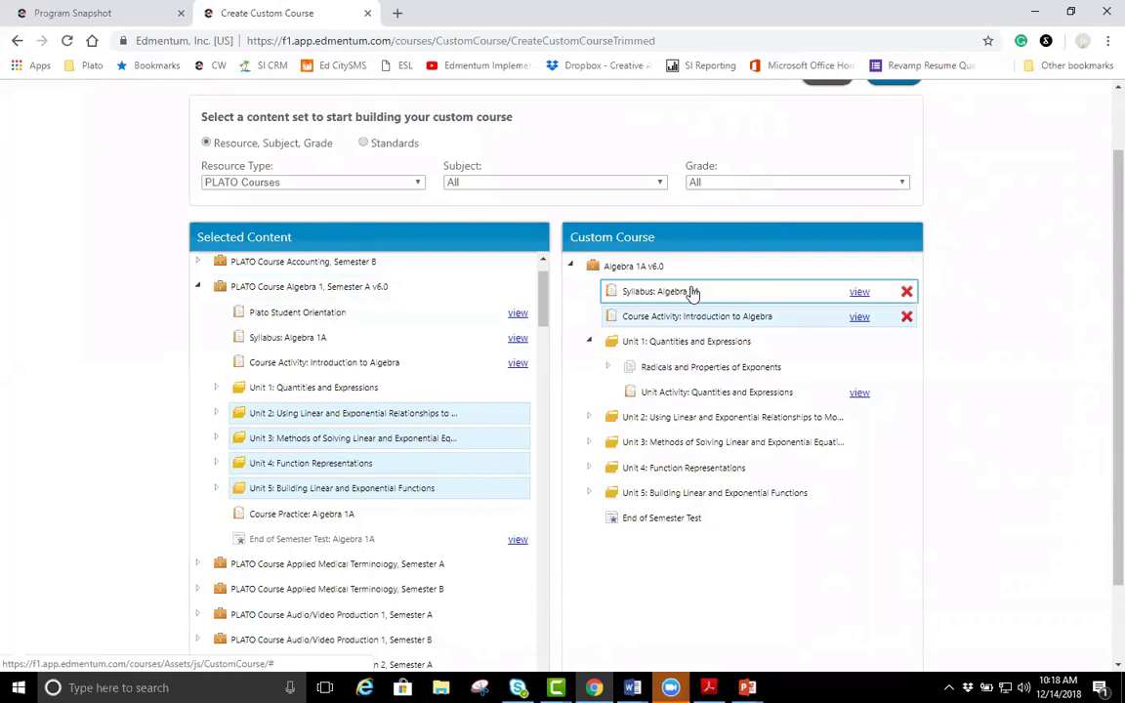
click(685, 273)
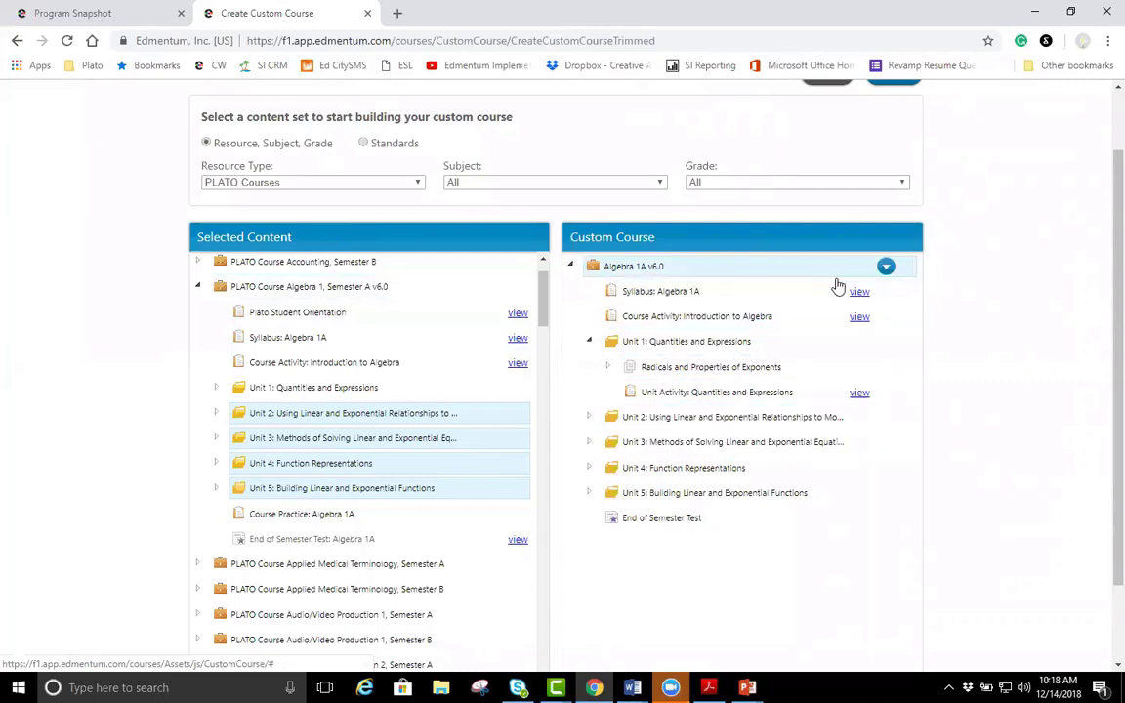
- Add a post-test and a pre-test to Unit 1: Quantities and Expressions in the custom course
scroll(734, 224, up, 2)
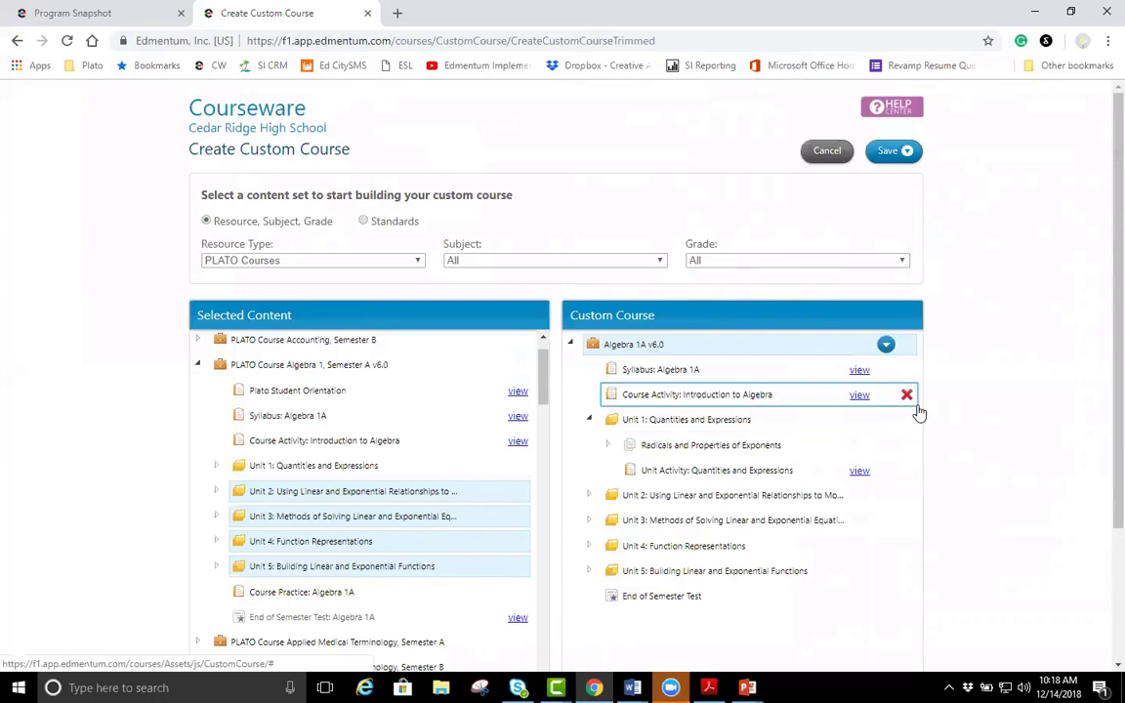
click(885, 419)
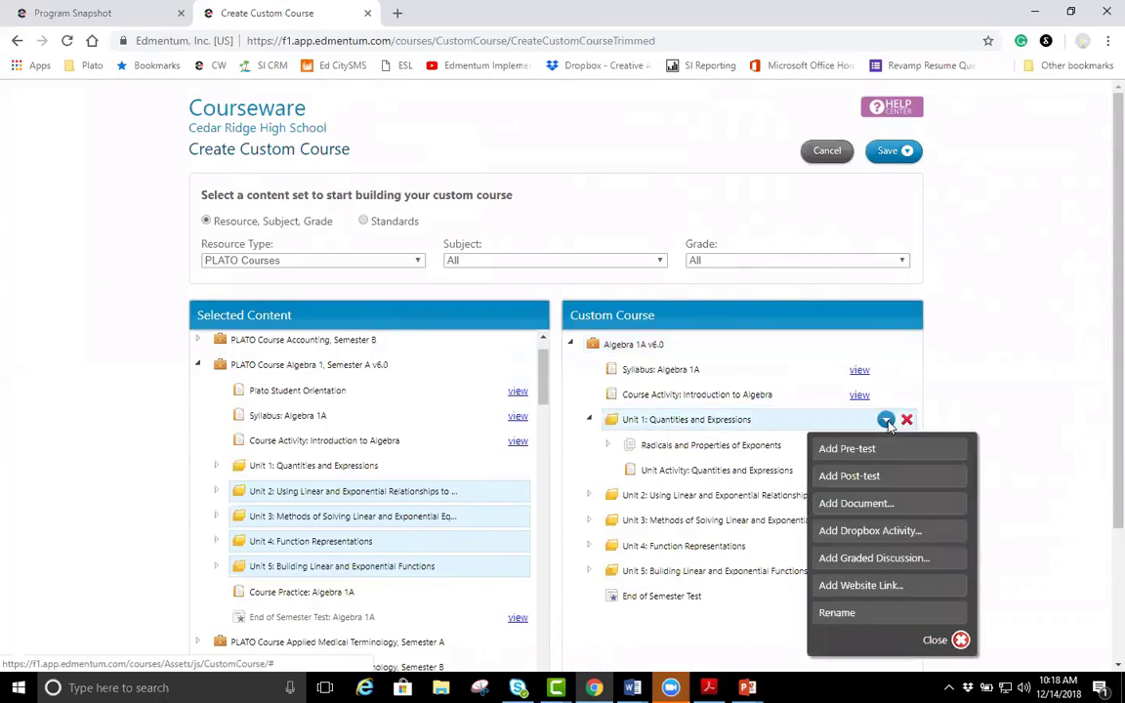
click(892, 475)
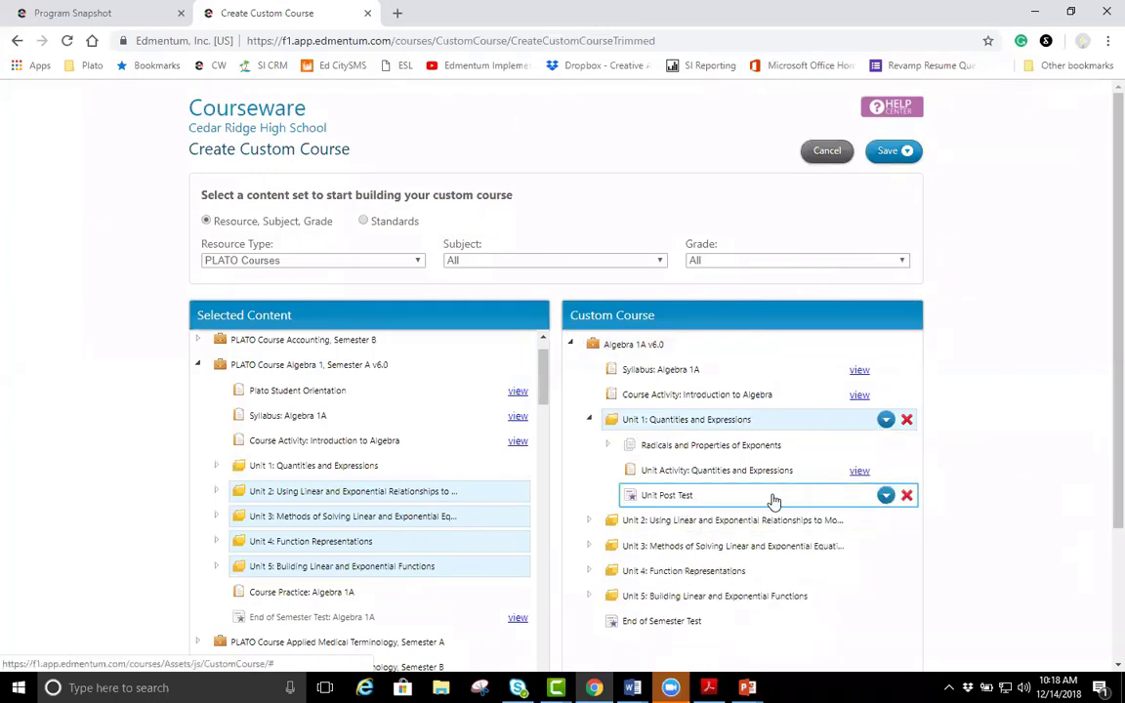
click(884, 421)
click(889, 452)
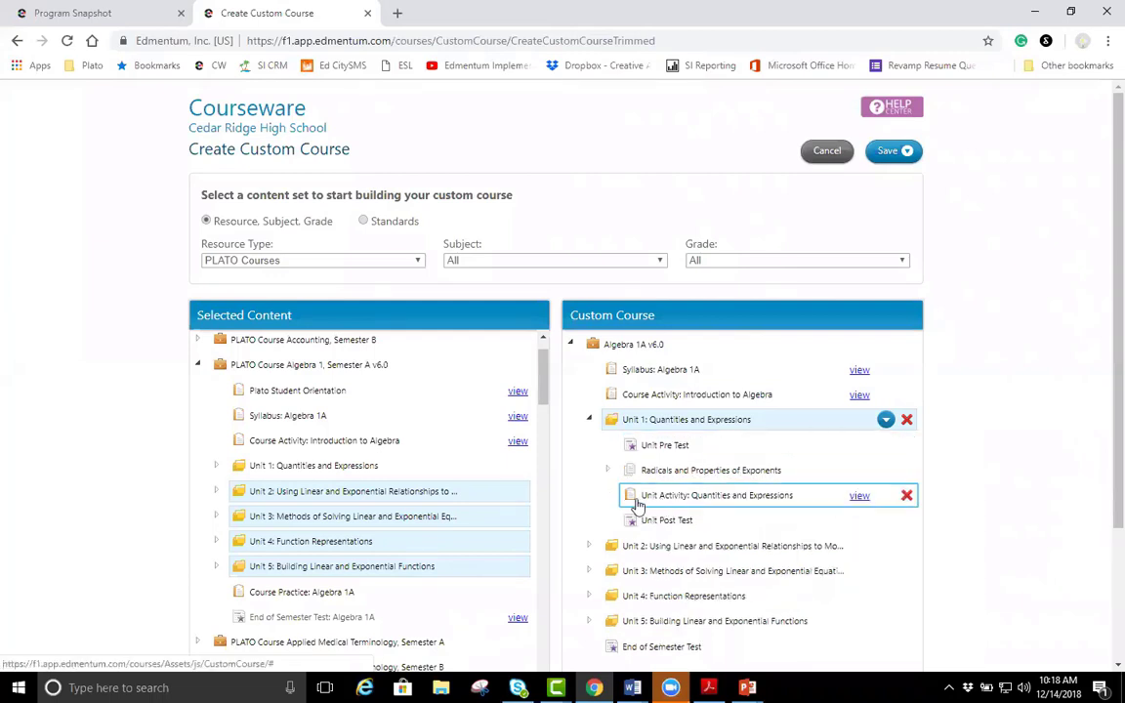
click(661, 478)
- Rename the Unit 1: Quantities and Expressions folder in the custom course as Q&E
click(885, 420)
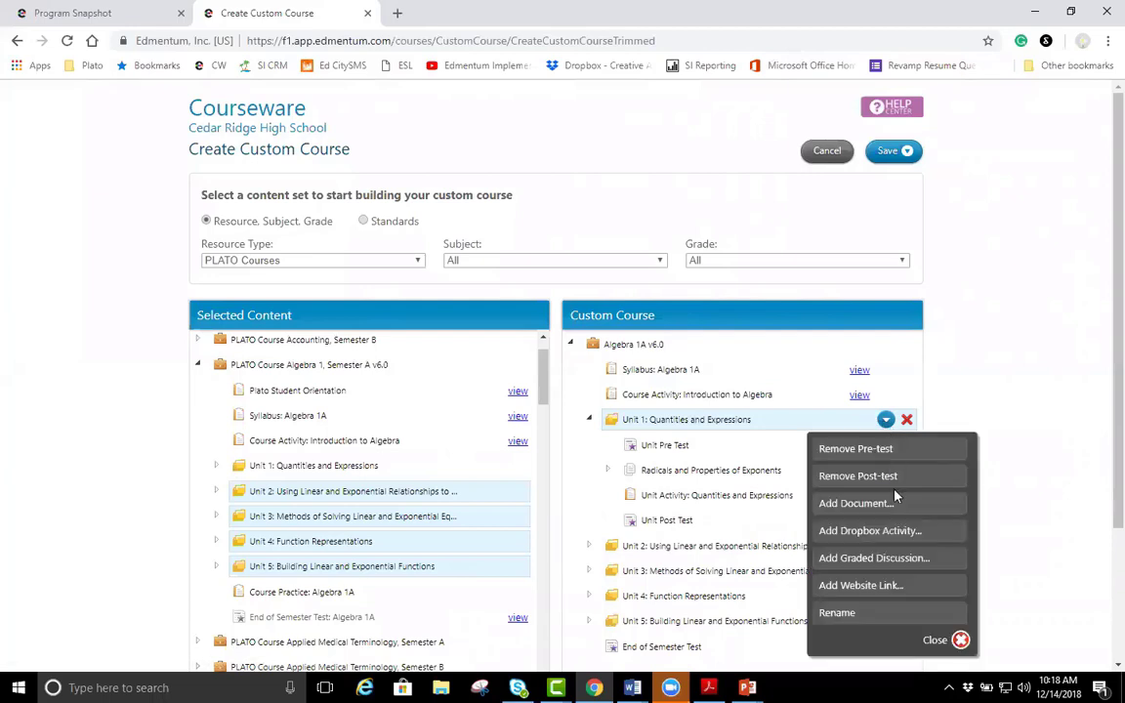
click(893, 613)
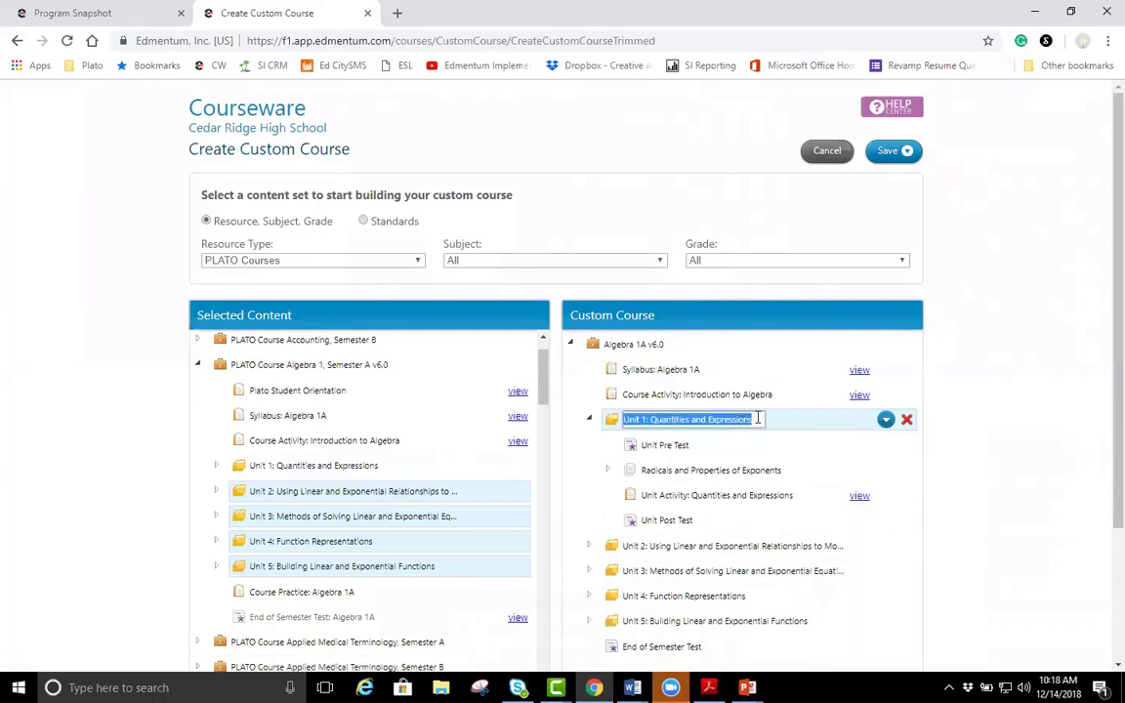
key(BackSpace)
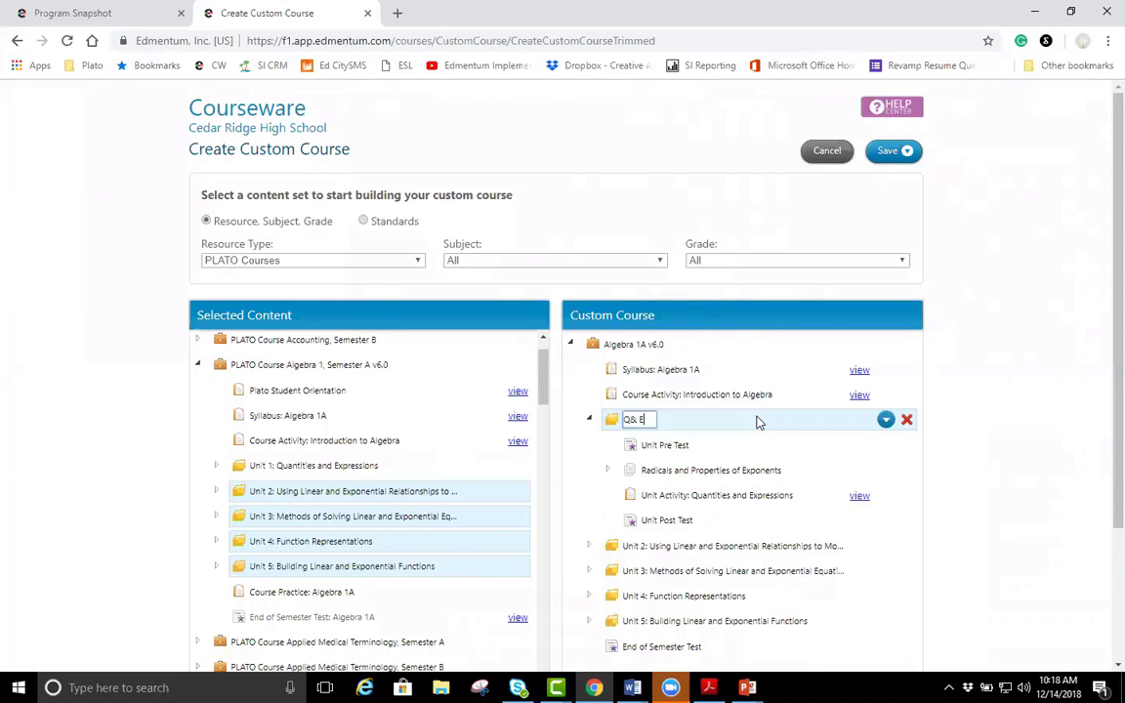
text(Q&E)
key(Return)
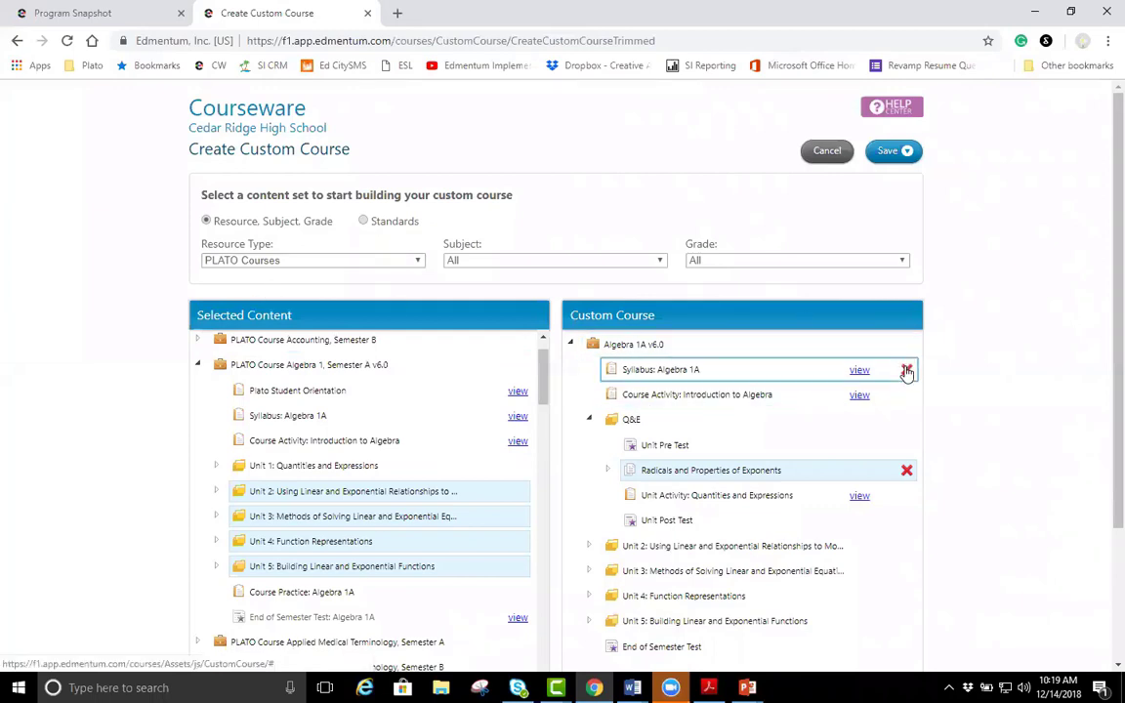
- Remove every item and unit folder from the Algebra 1A v6.0 custom course, leaving only the course heading
click(908, 372)
click(907, 372)
click(908, 372)
click(907, 371)
click(907, 371)
click(907, 372)
click(907, 371)
click(907, 371)
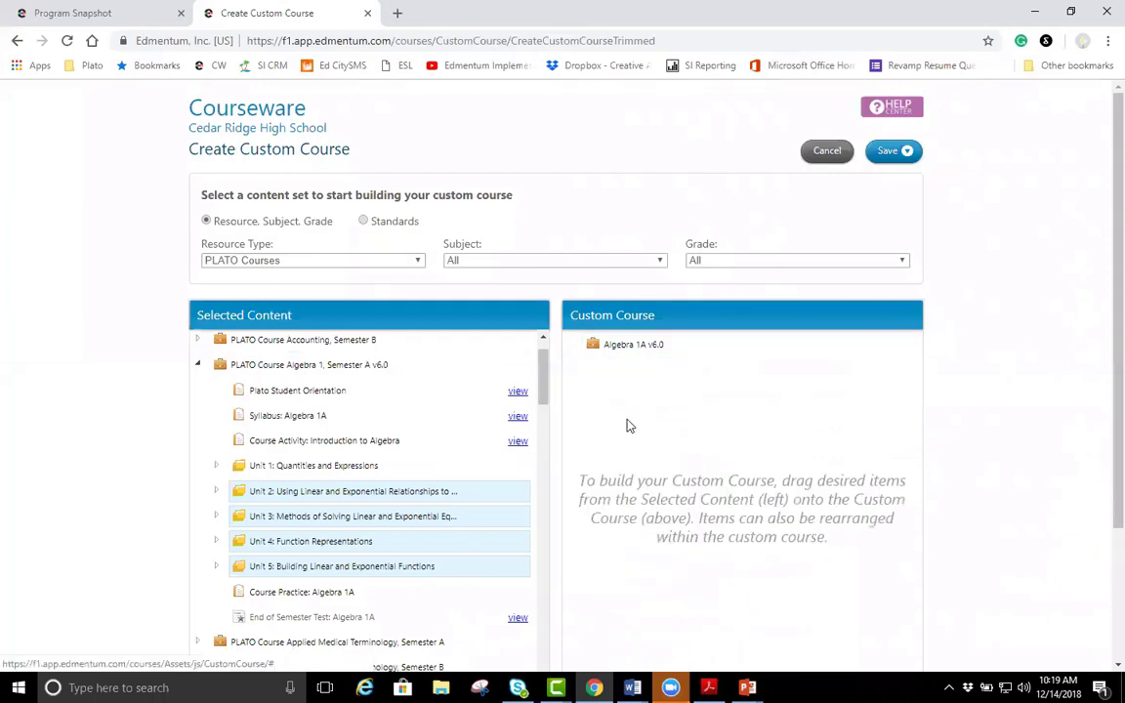
- Base the content set on standards, choosing Websites as the resource type and keeping Common Core State Standards
click(365, 221)
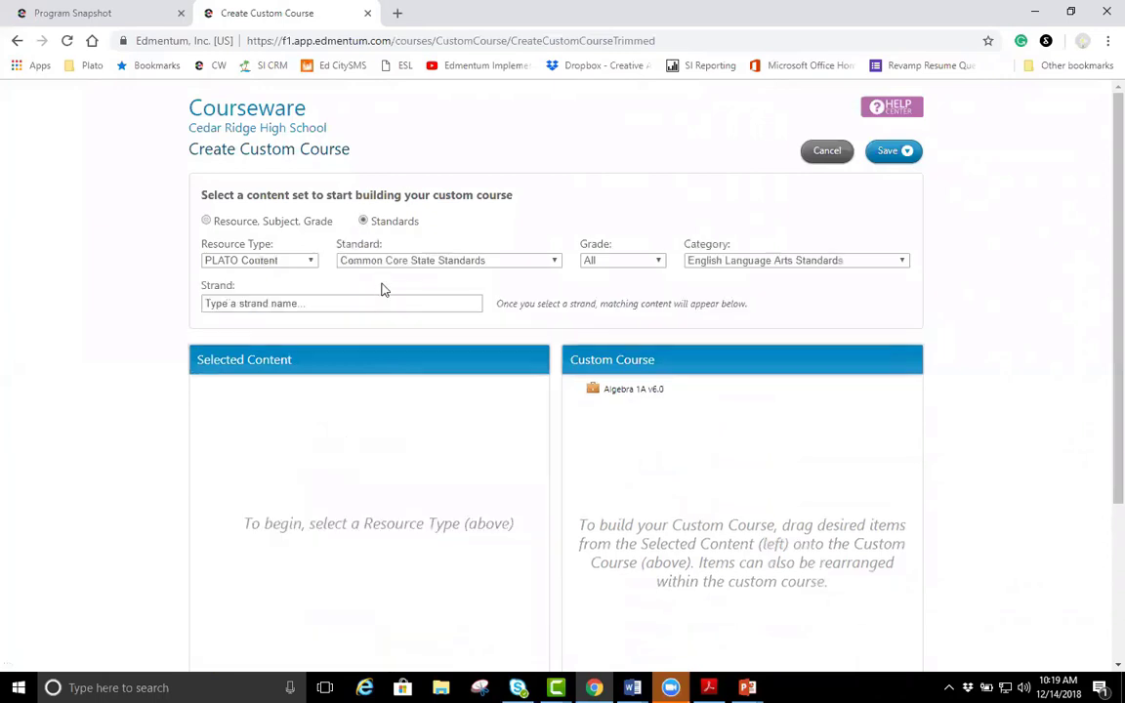
click(289, 260)
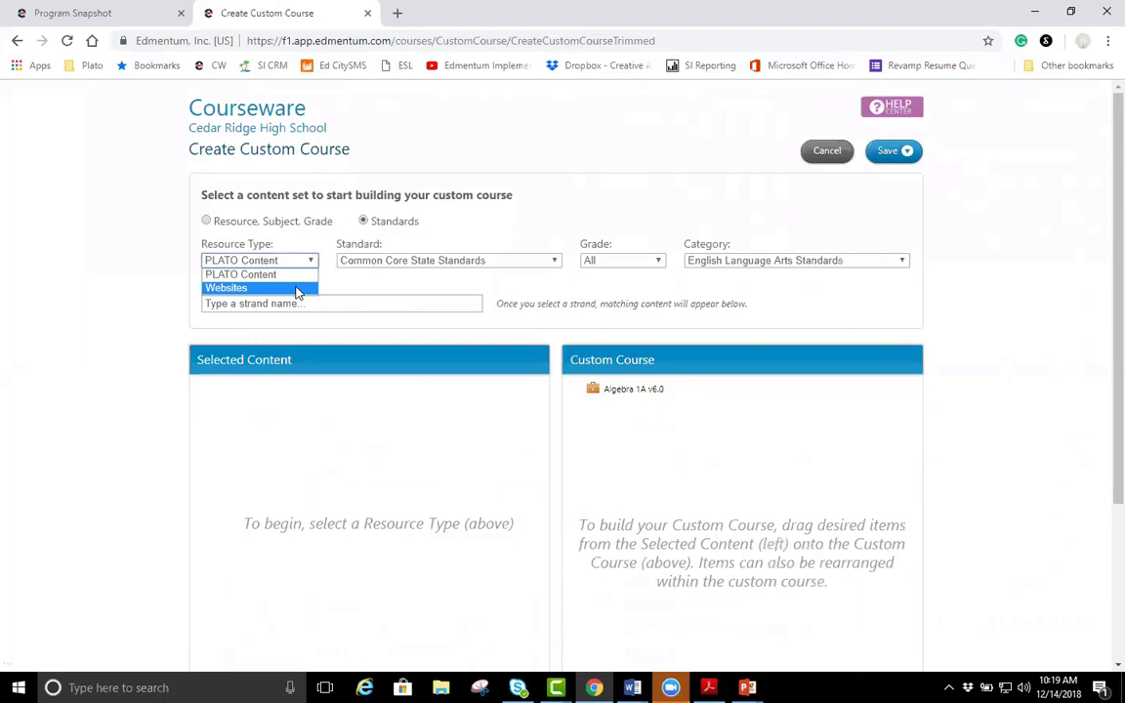
click(297, 289)
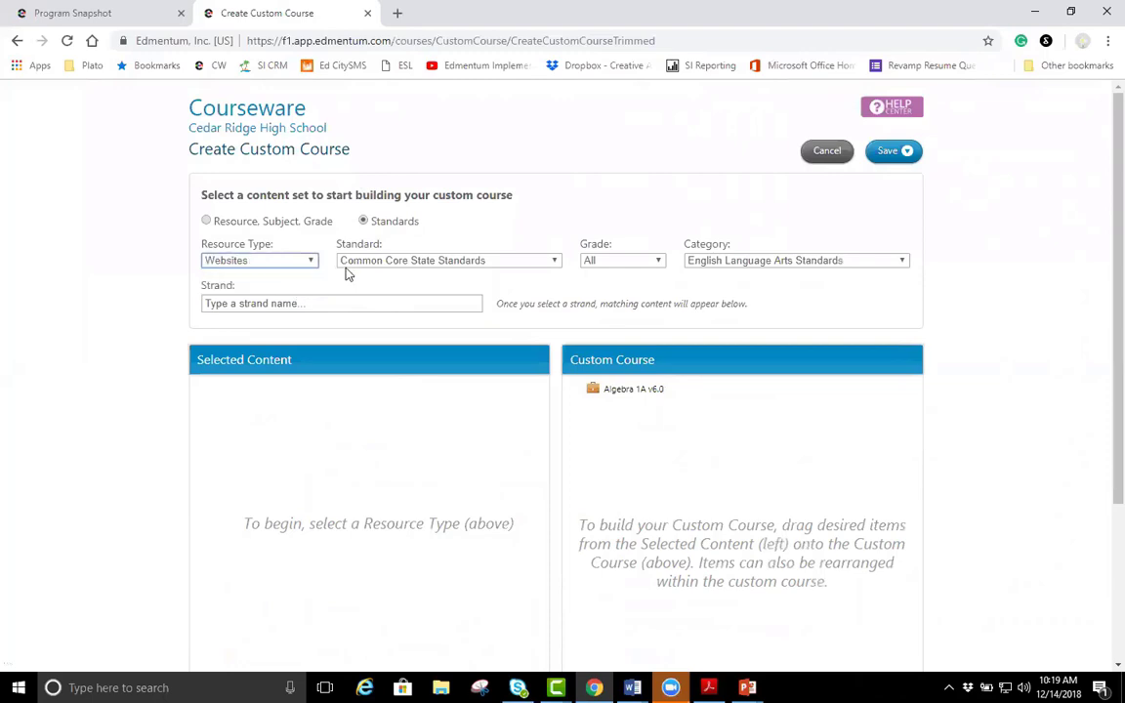
click(524, 265)
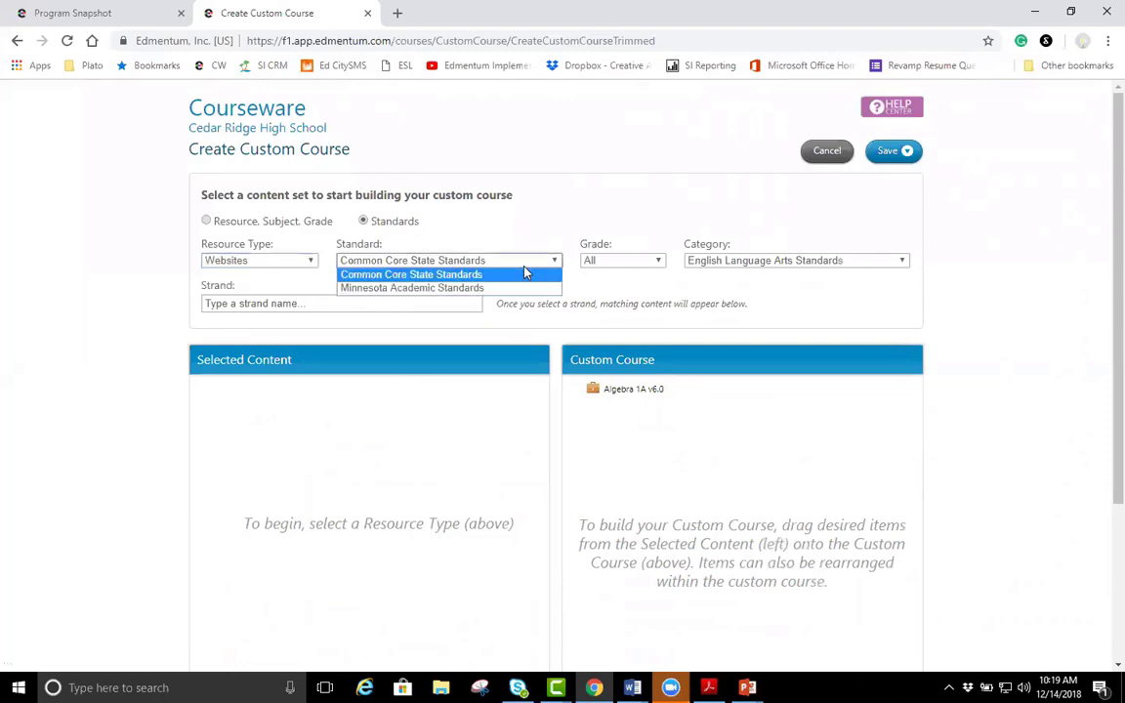
click(606, 296)
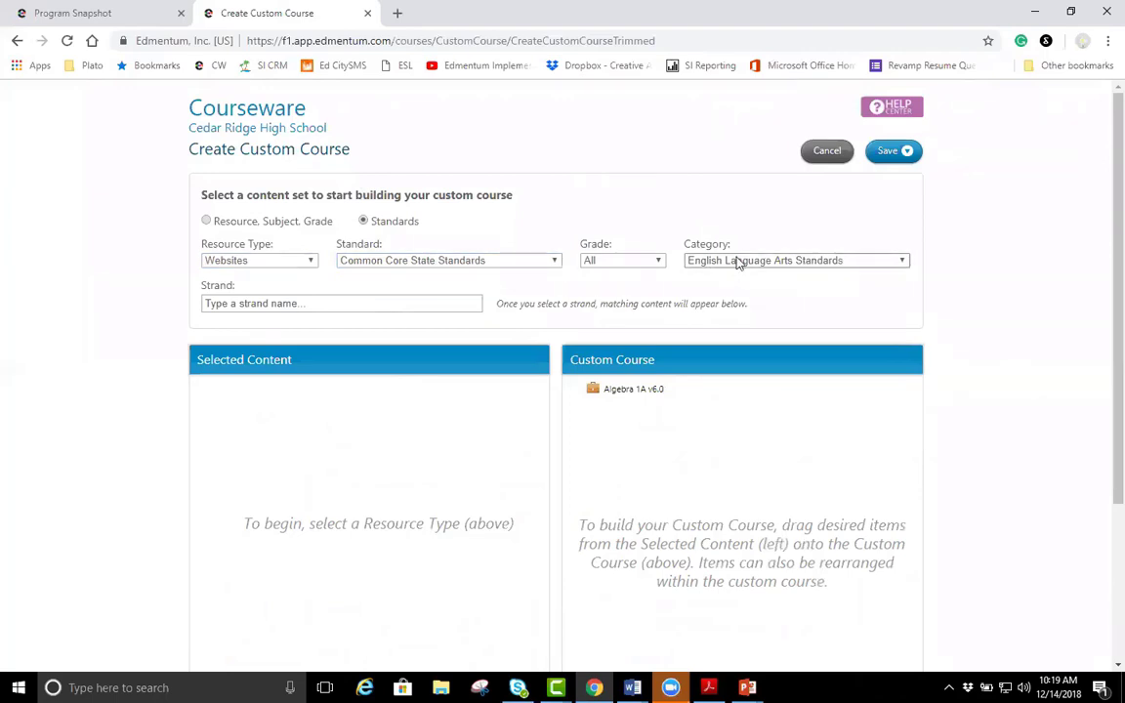
- Search the strands for 4 and choose L.K.4a, Identify new meanings for familiar words
click(314, 306)
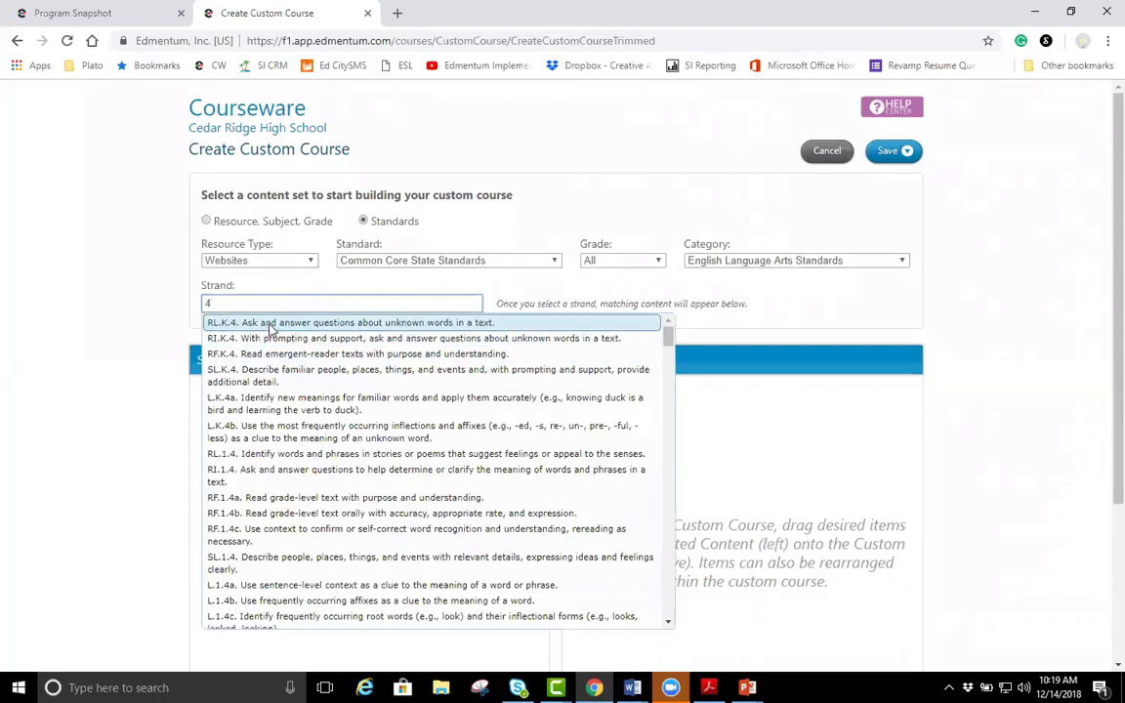
scroll(371, 489, down, 6)
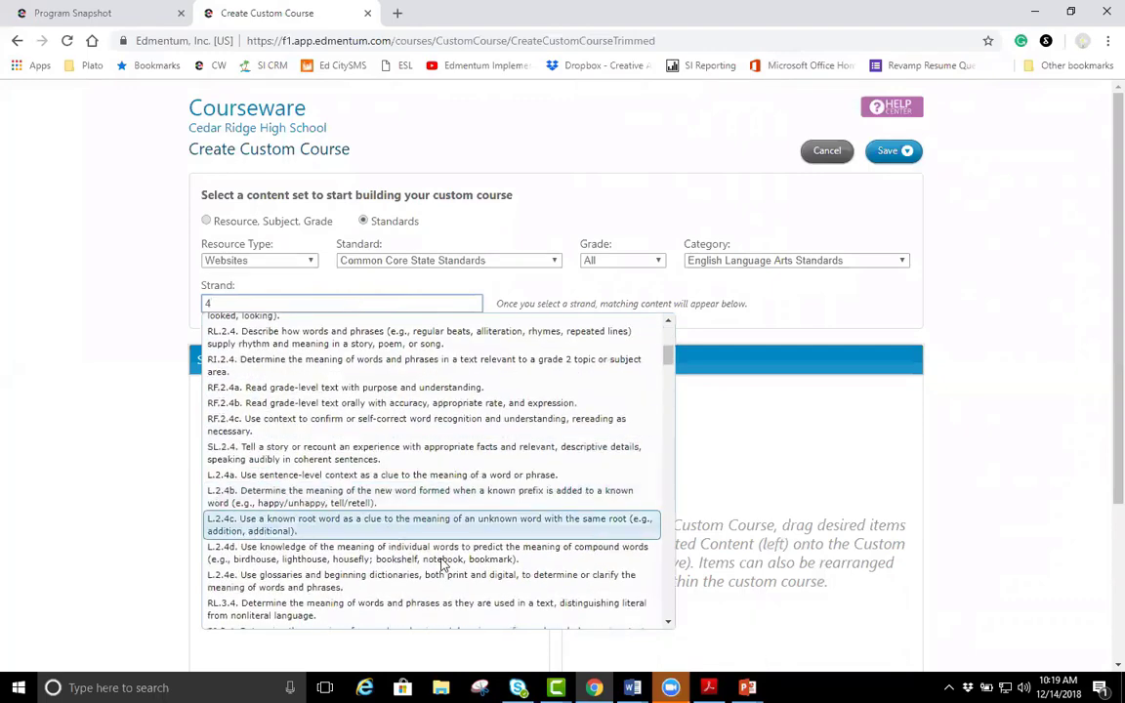
scroll(415, 543, down, 3)
scroll(449, 488, up, 10)
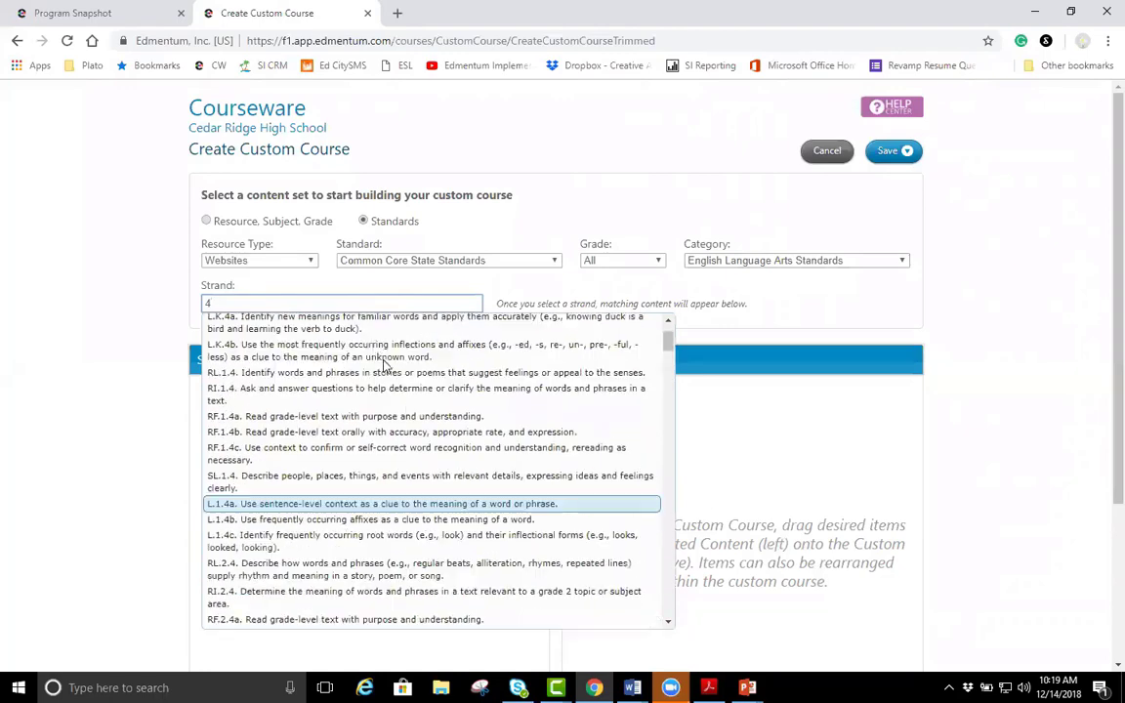
click(369, 338)
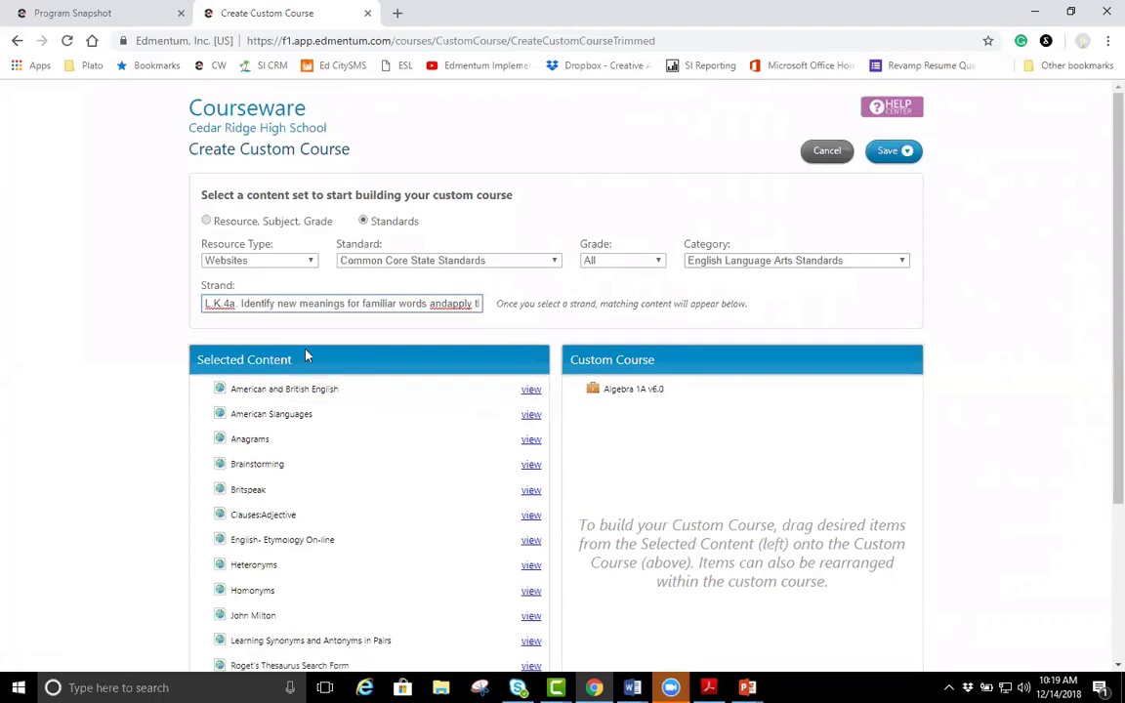
- Preview the American and British English and the American Slanguages websites, closing each preview window
click(530, 389)
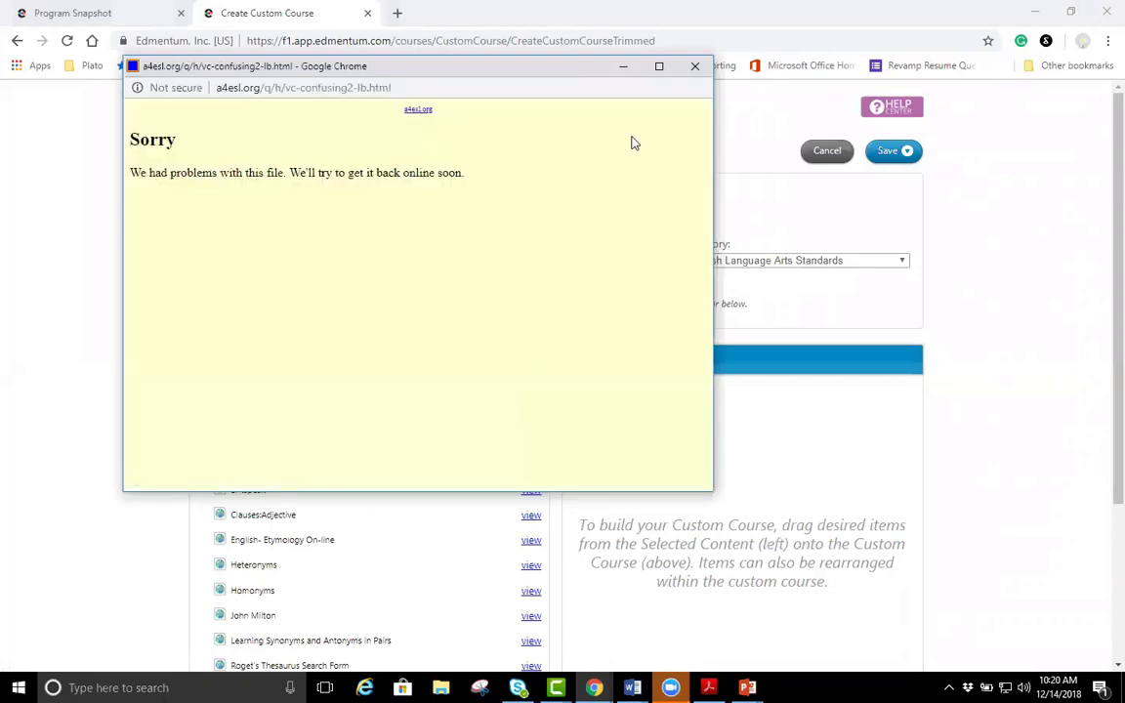
click(694, 65)
click(530, 415)
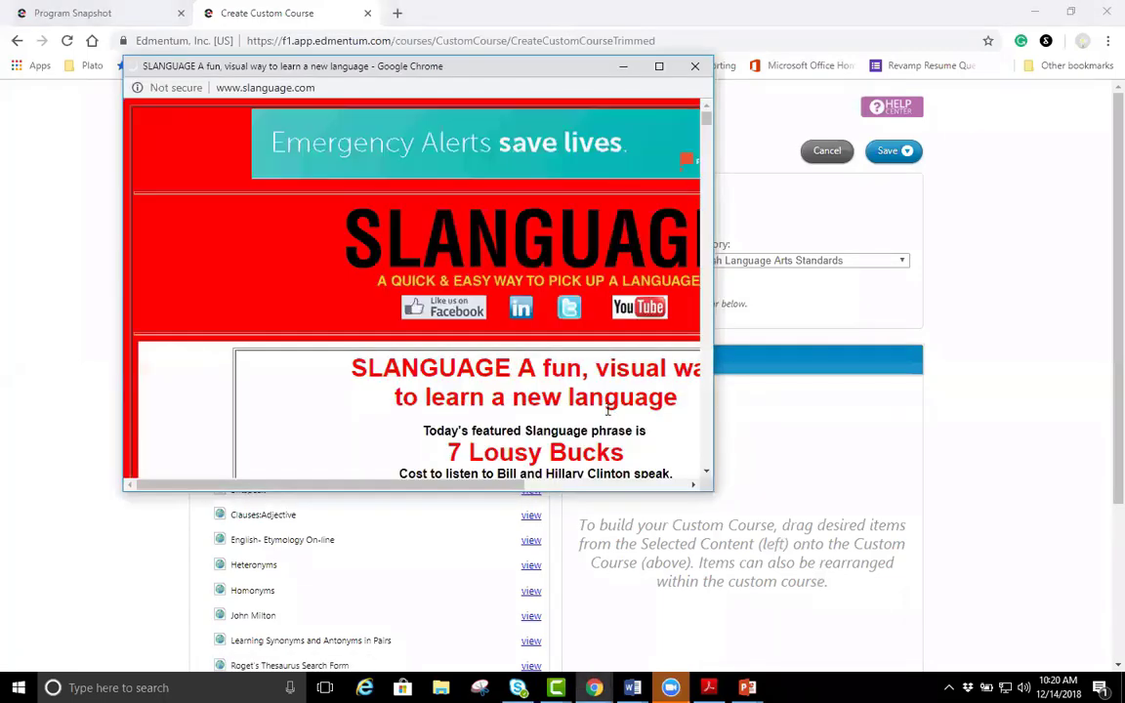
scroll(592, 435, down, 3)
scroll(590, 441, up, 3)
scroll(530, 309, down, 5)
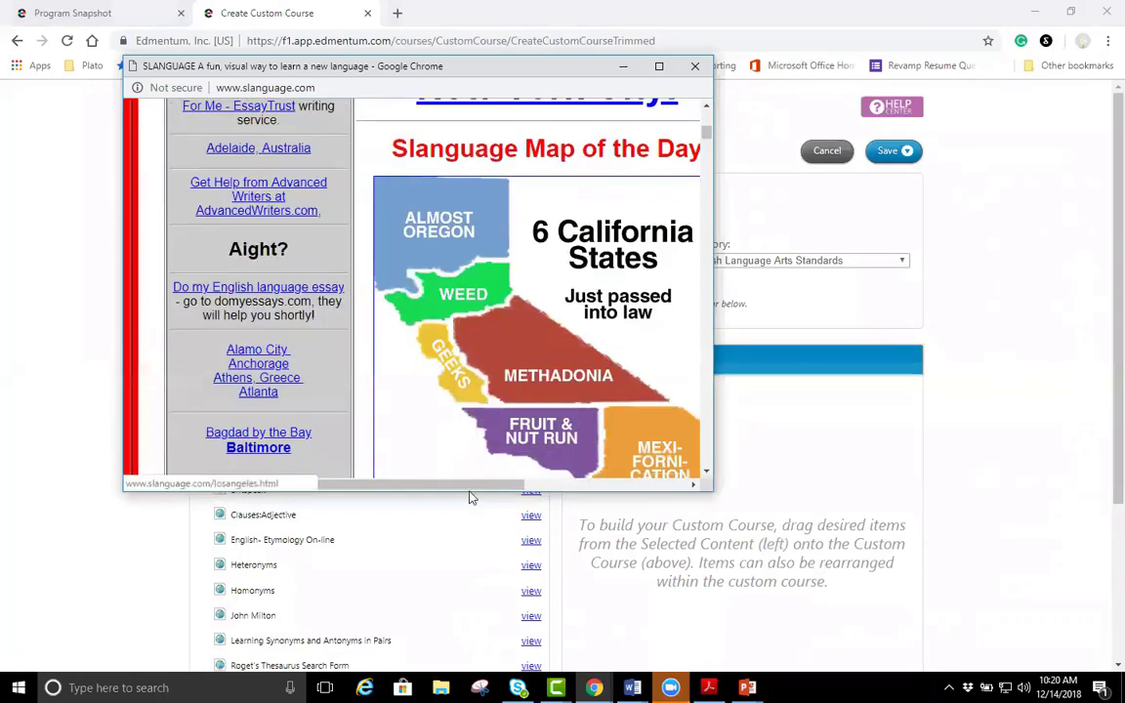
scroll(459, 469, down, 2)
scroll(588, 379, right, 4)
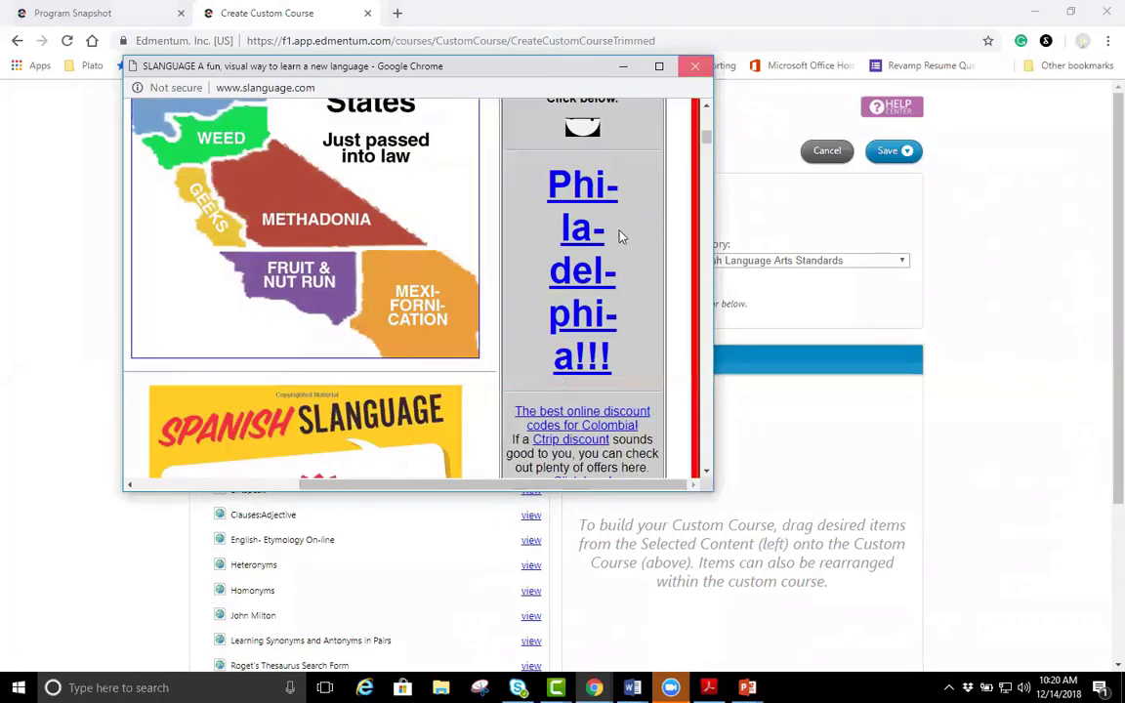
click(695, 67)
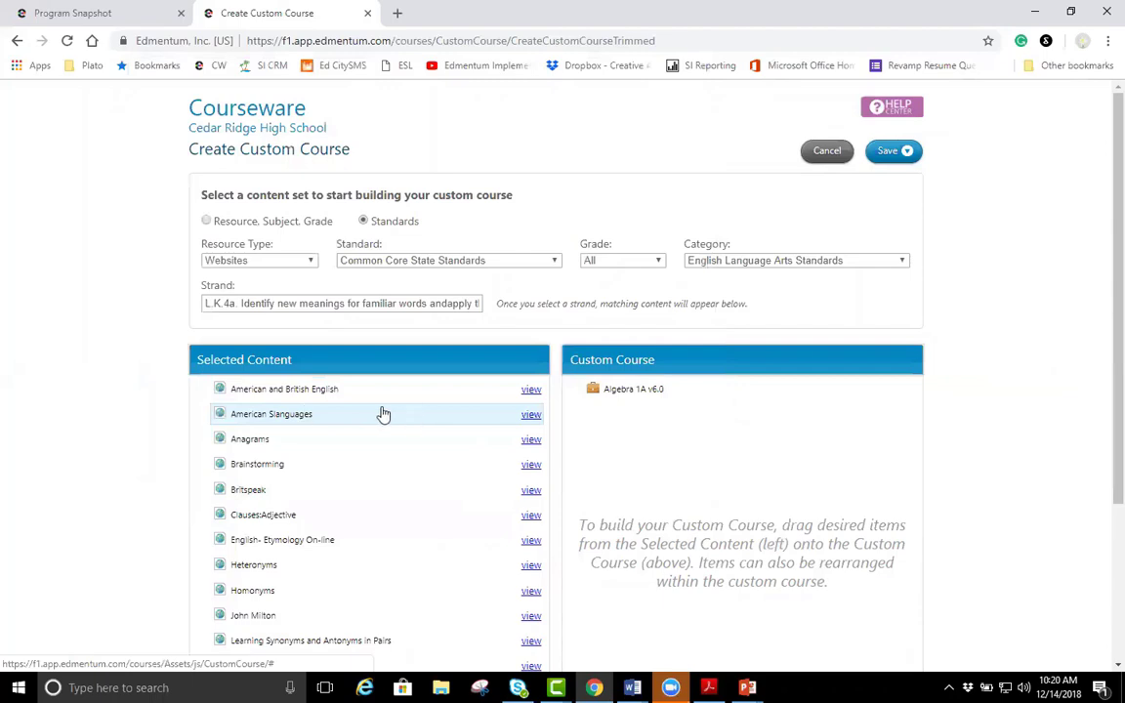
- Add the American Slanguages website to the custom course and remove it again
drag(272, 413, 687, 427)
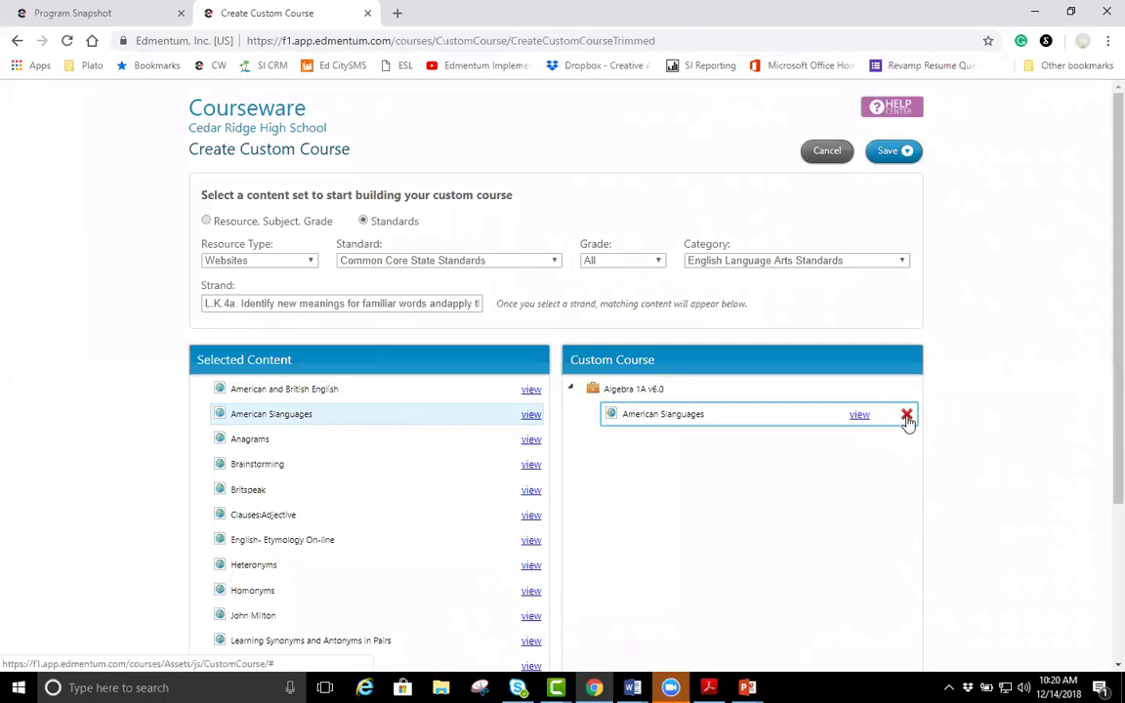
click(906, 416)
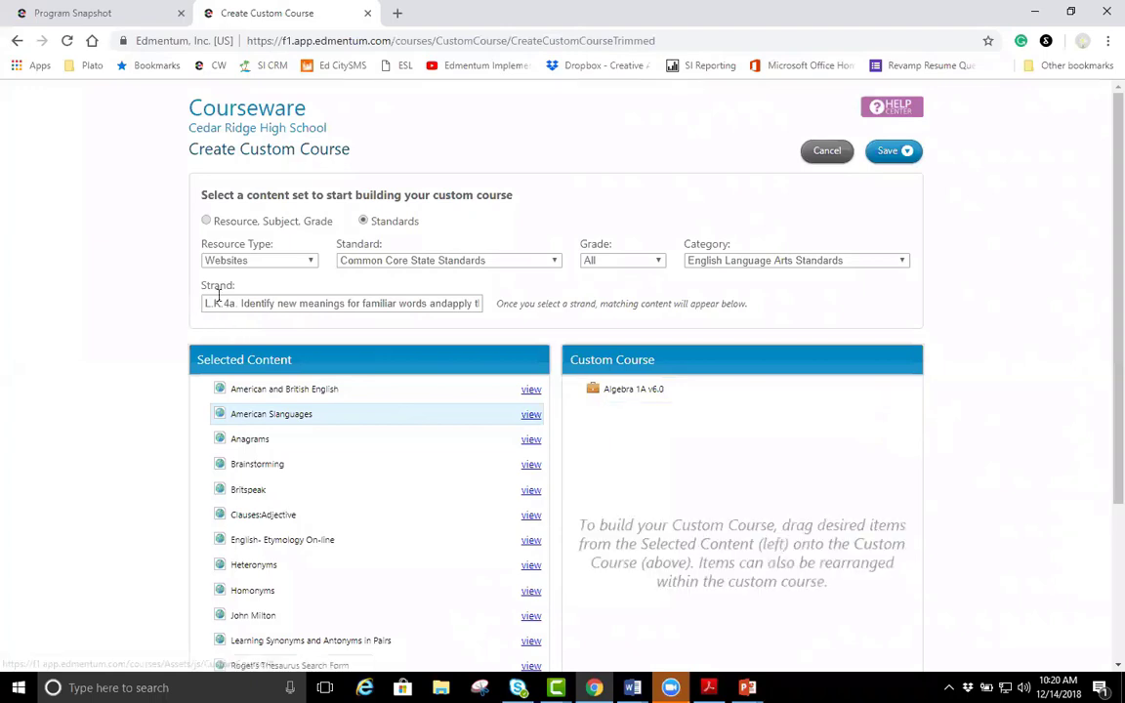
- Change the resource type to PLATO Content and add the An Introduction to Romanticism lesson to the custom course
click(279, 262)
click(255, 273)
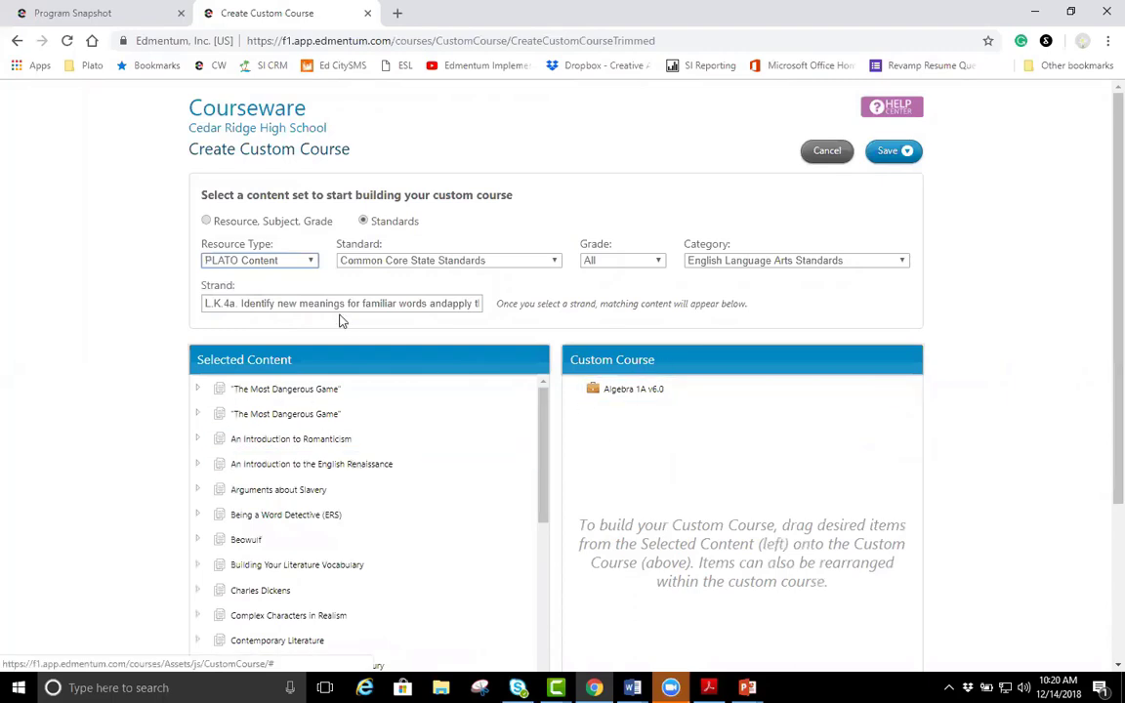
scroll(583, 441, down, 1)
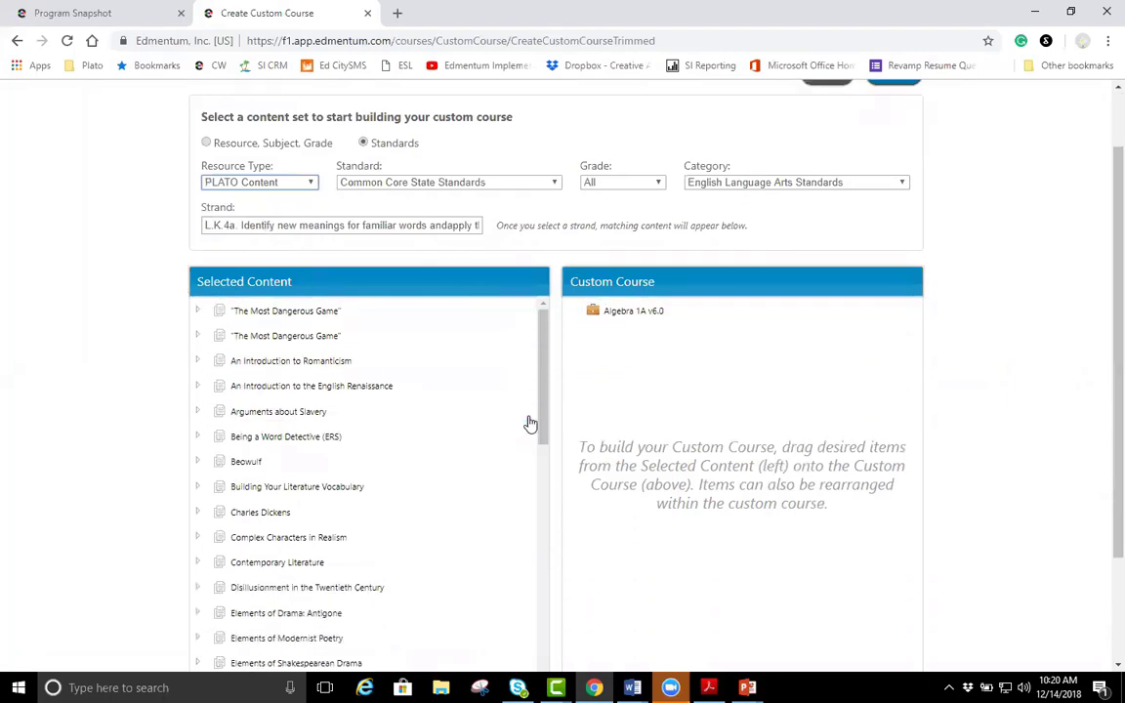
scroll(391, 444, down, 1)
scroll(264, 449, up, 1)
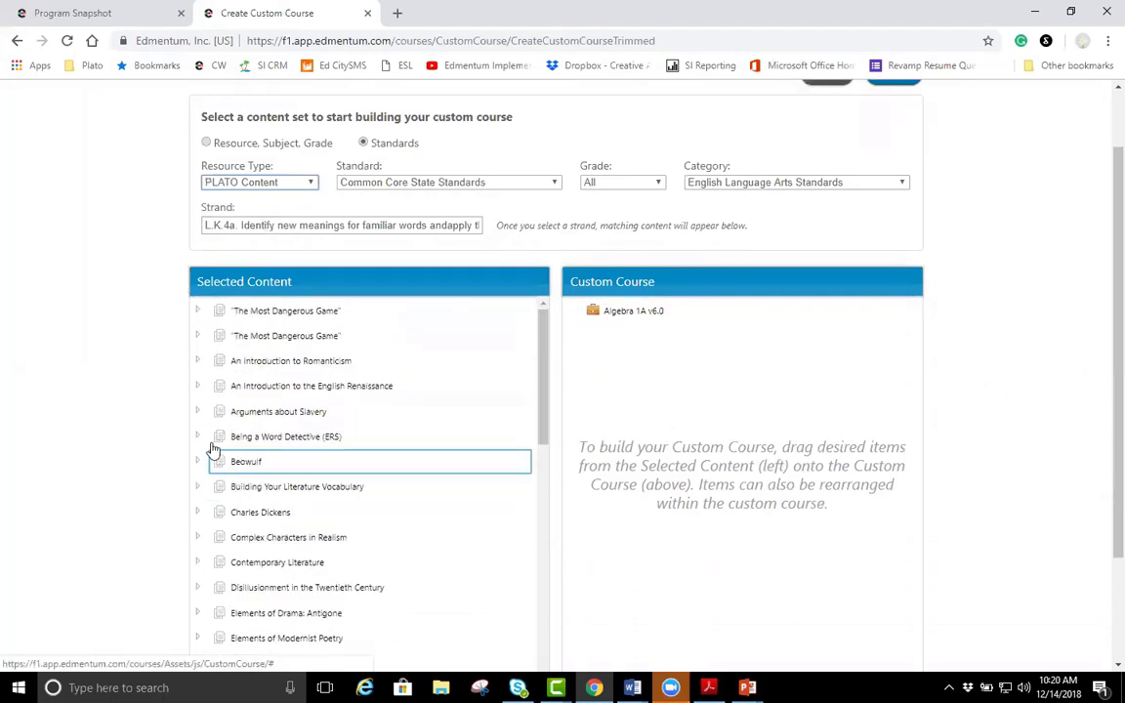
click(199, 363)
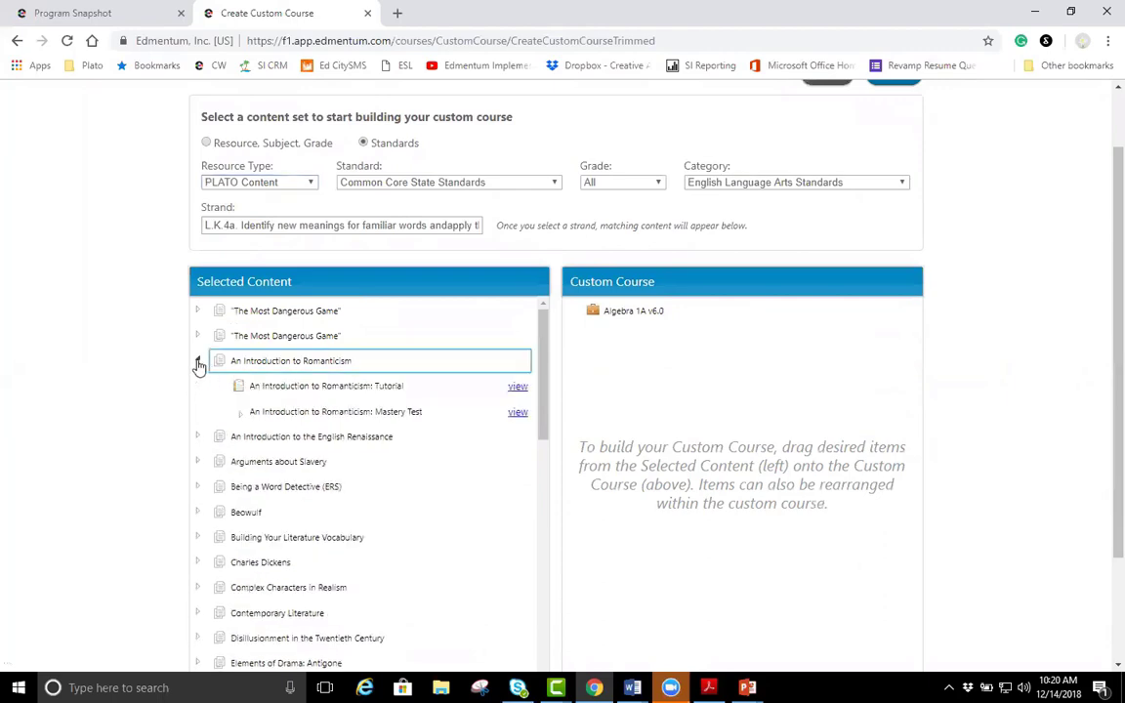
drag(256, 362, 605, 327)
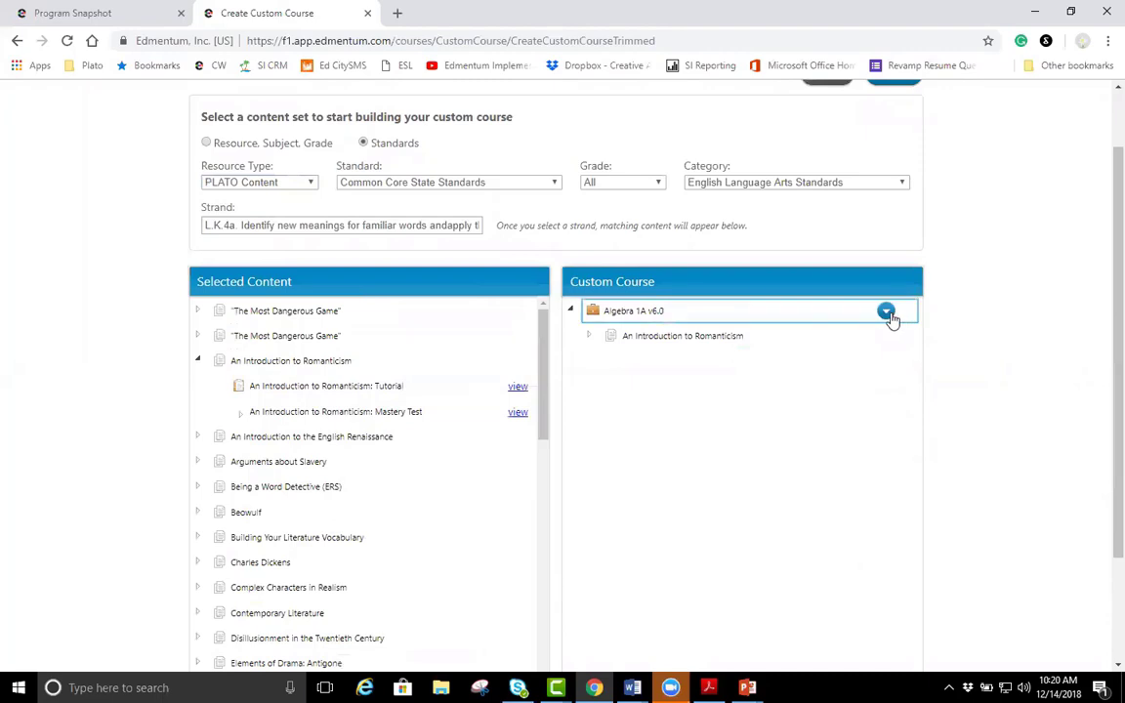
- Add a new unit folder to the custom course and nest the An Introduction to Romanticism lesson inside it
click(886, 310)
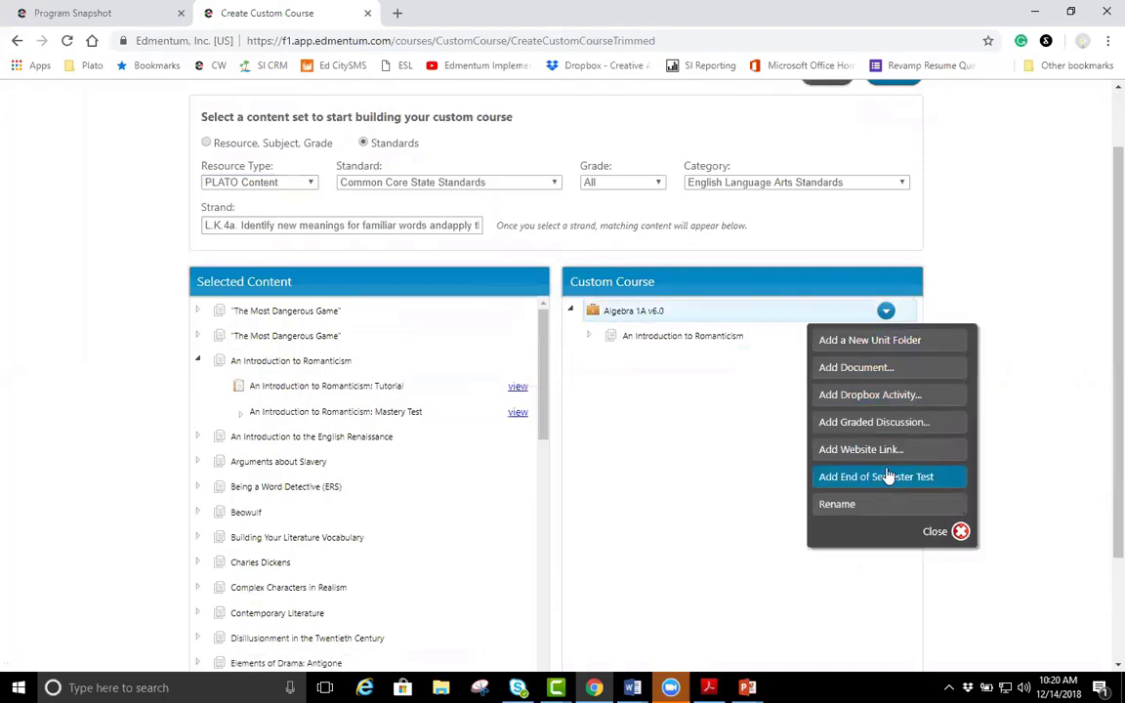
click(852, 338)
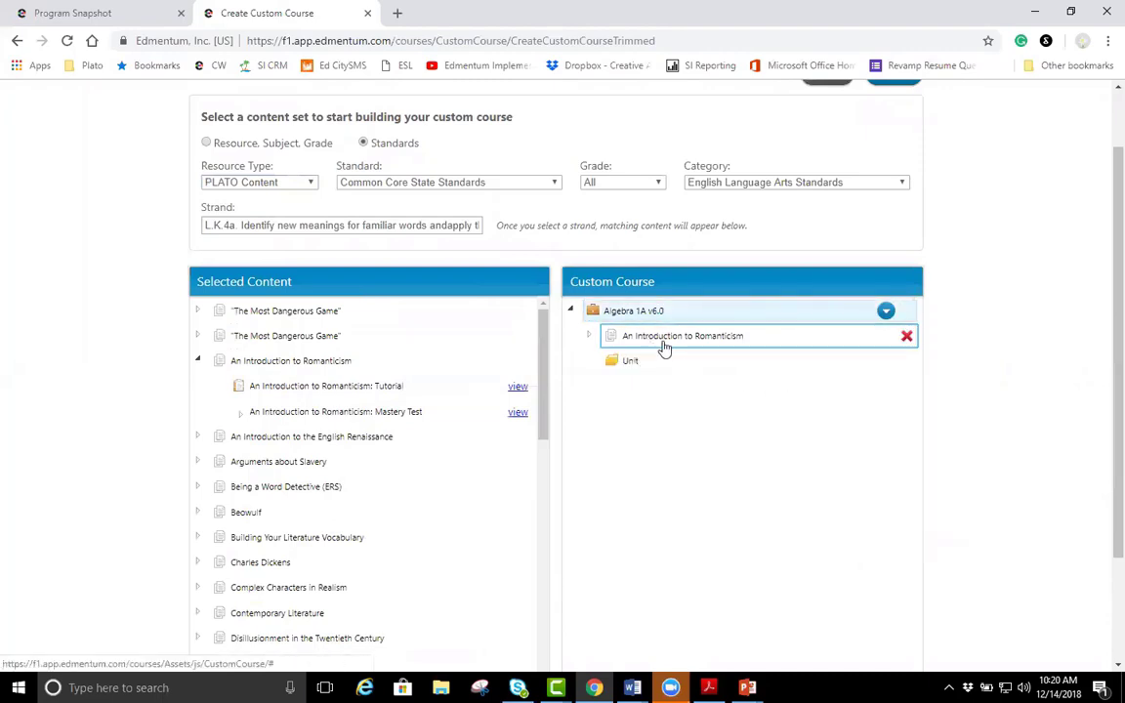
drag(646, 367, 706, 344)
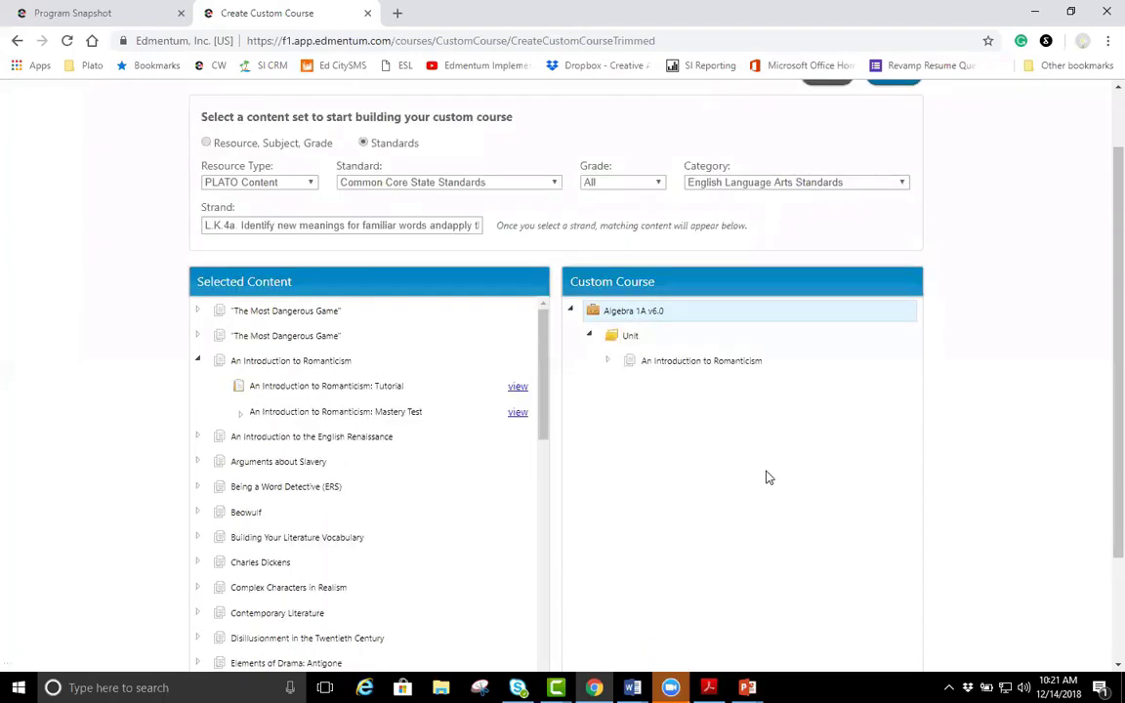
- Look at the save options for the custom course and dismiss them without saving
scroll(767, 477, up, 1)
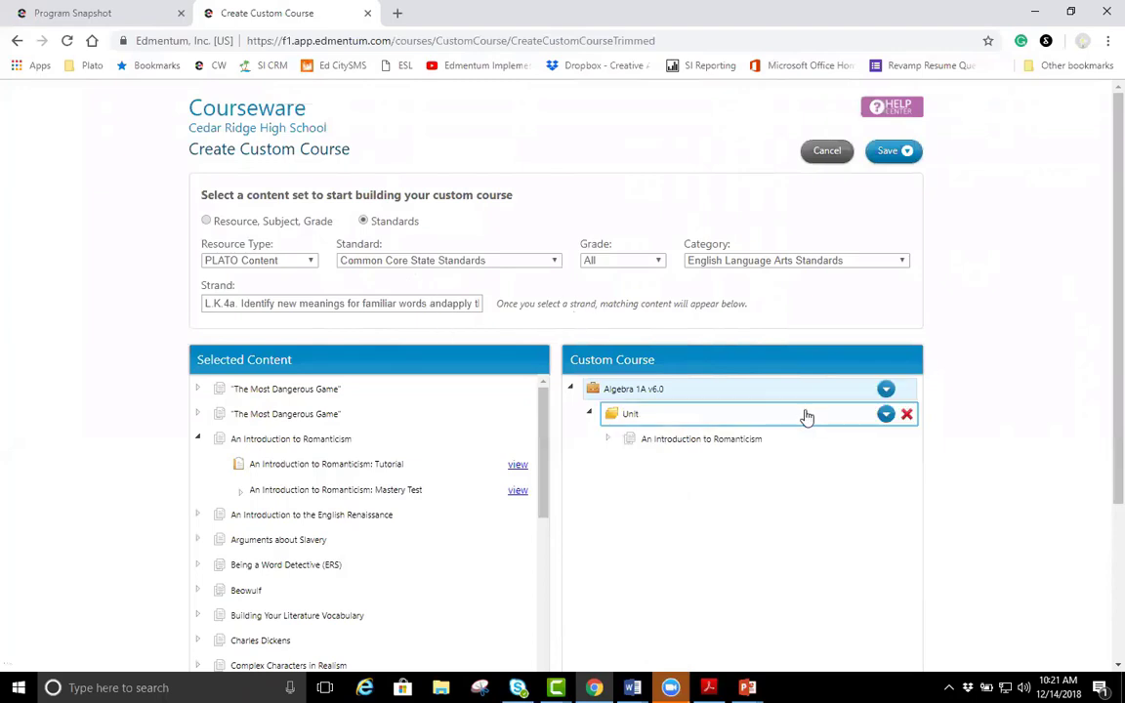
click(910, 157)
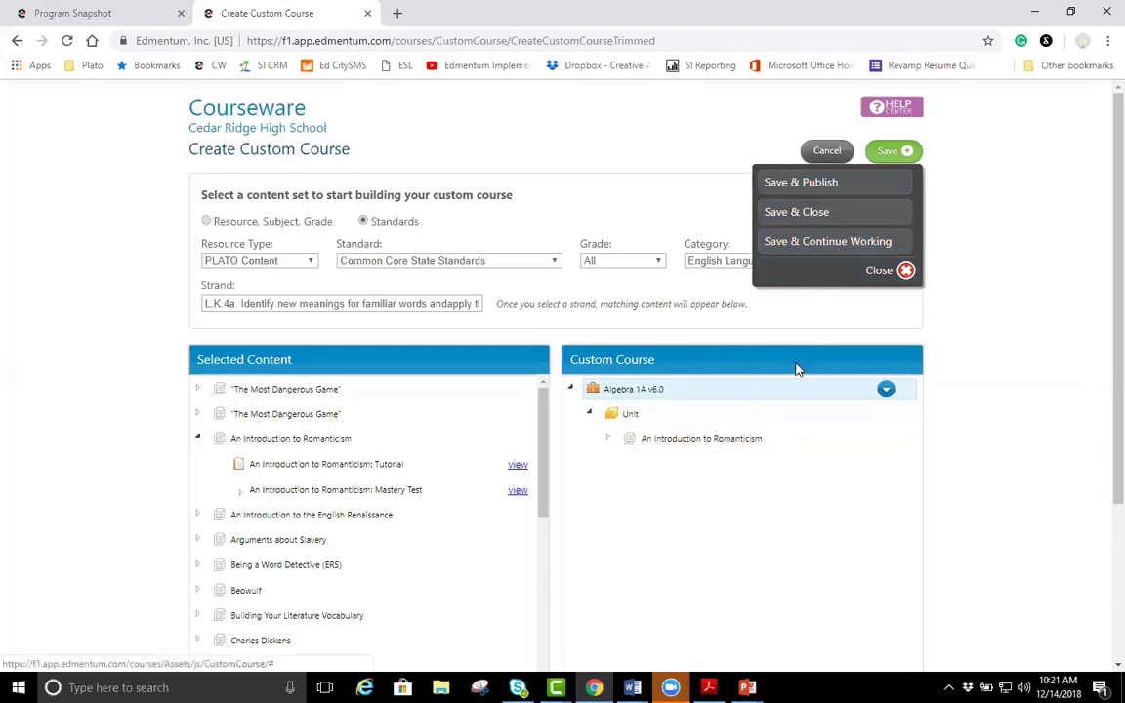
click(906, 271)
mouse_move(904, 422)
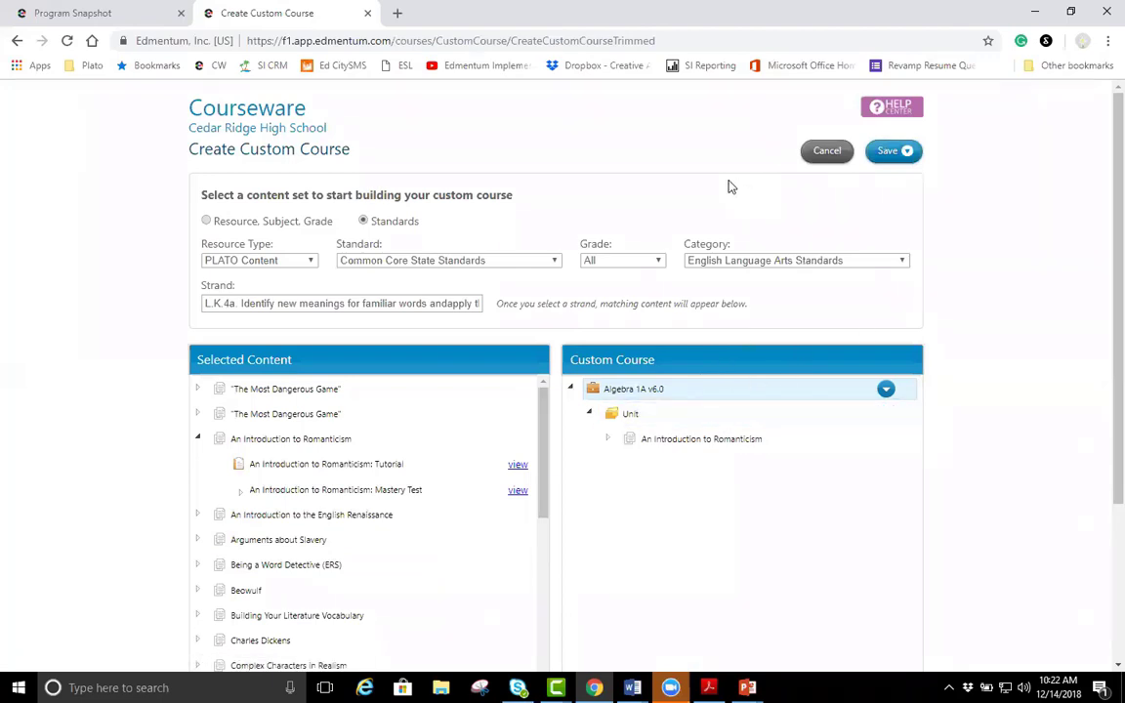
- Set the grade filter to 9 and check the available standards categories, keeping English Language Arts Standards
click(608, 262)
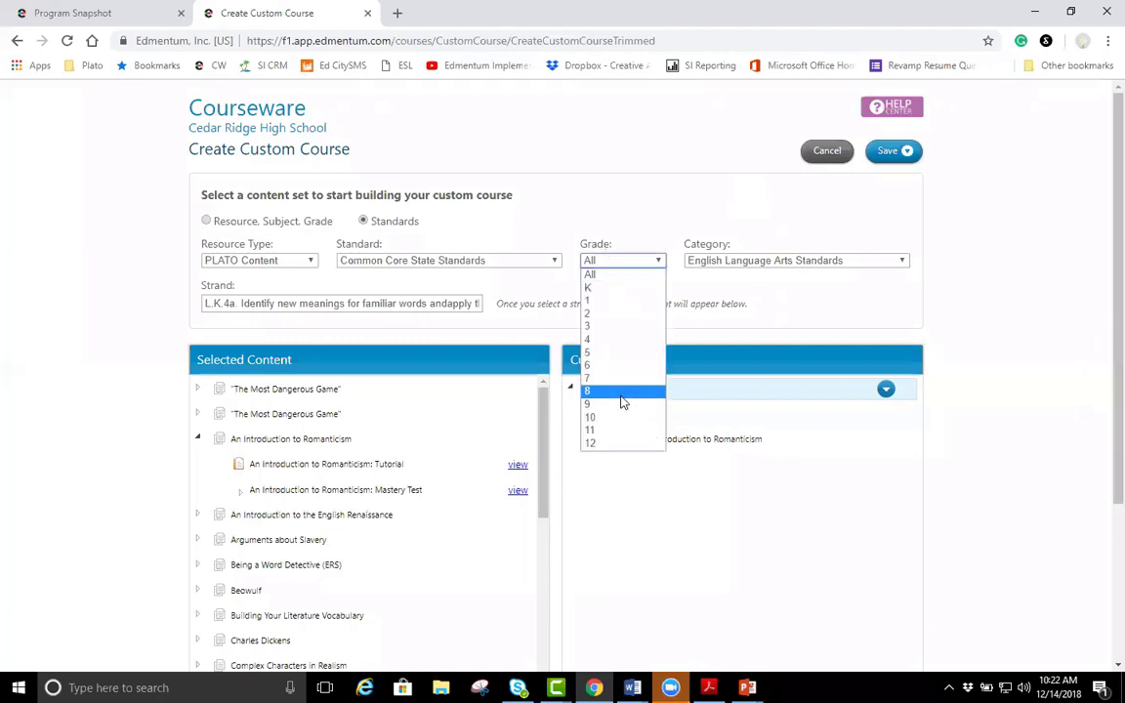
click(701, 326)
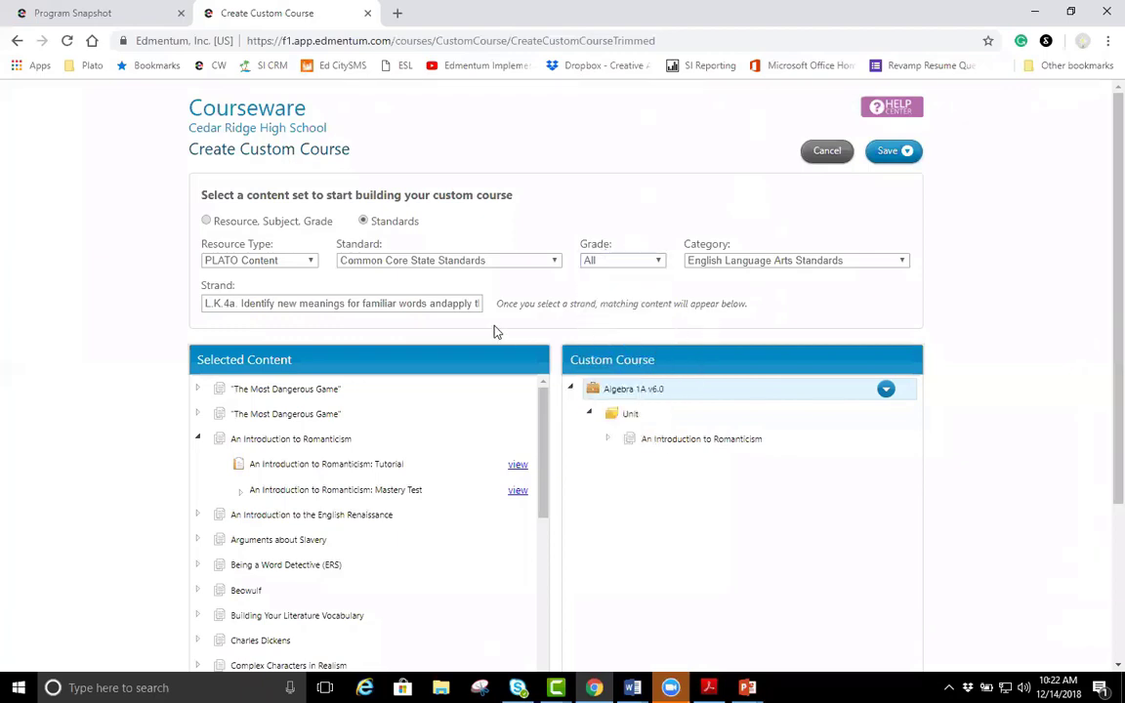
click(601, 263)
click(626, 404)
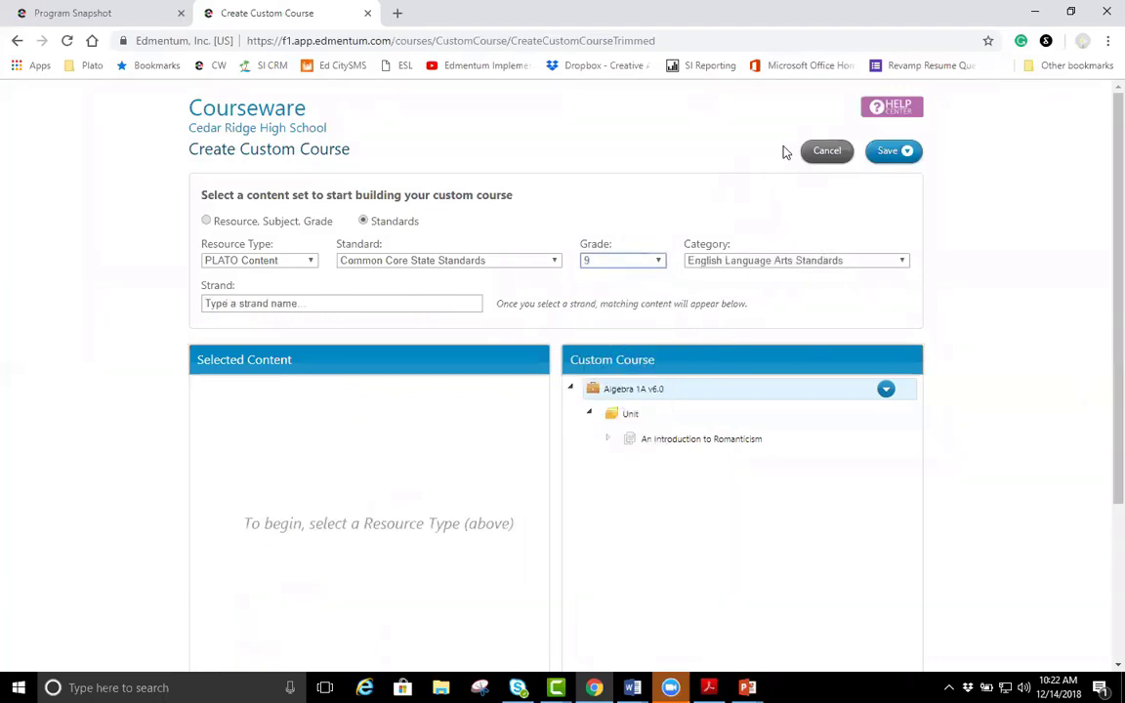
click(802, 262)
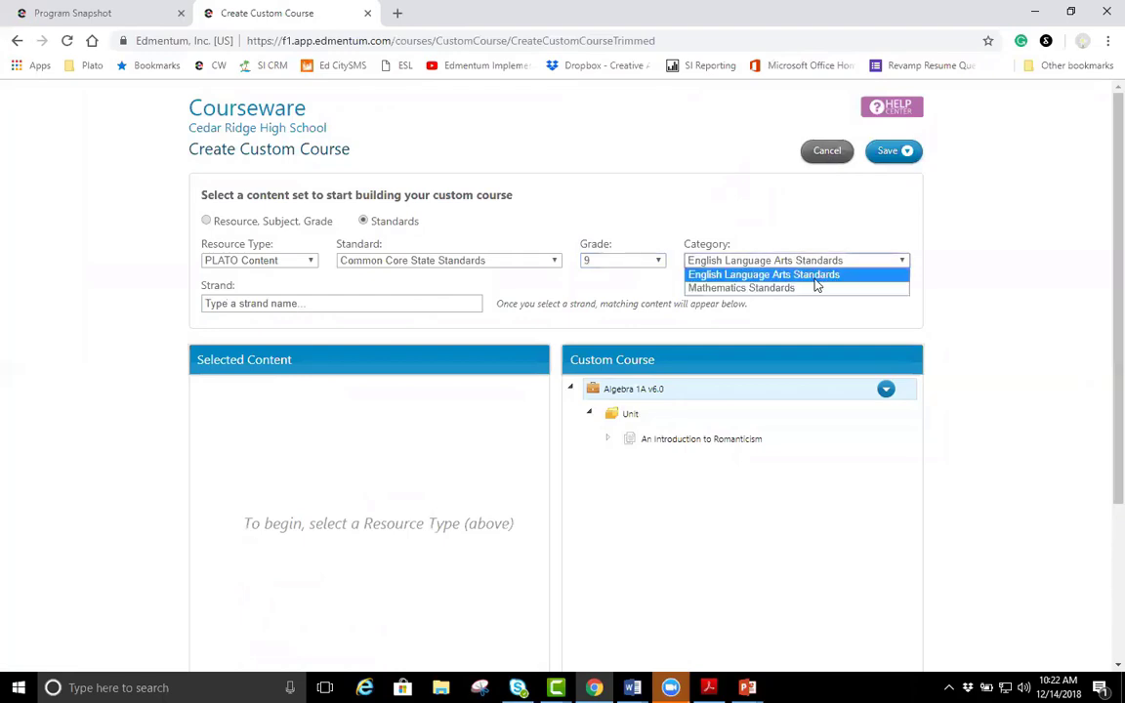
click(814, 232)
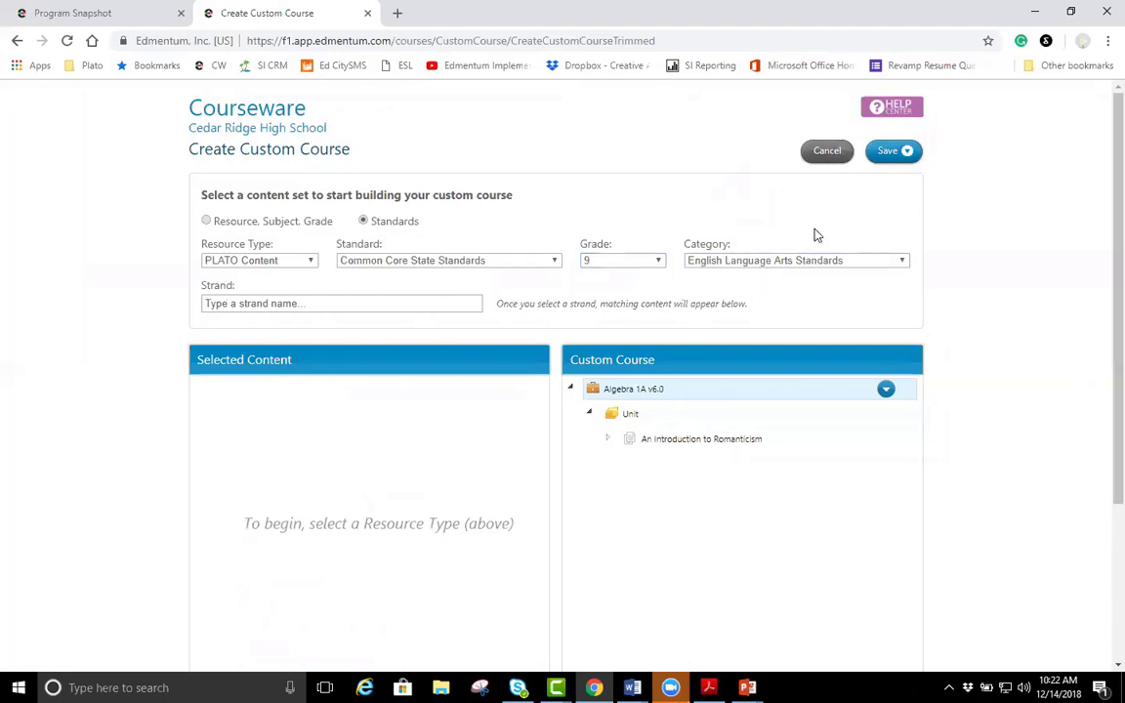
- Cancel the custom course without saving and return to the Create Custom Course page
click(813, 154)
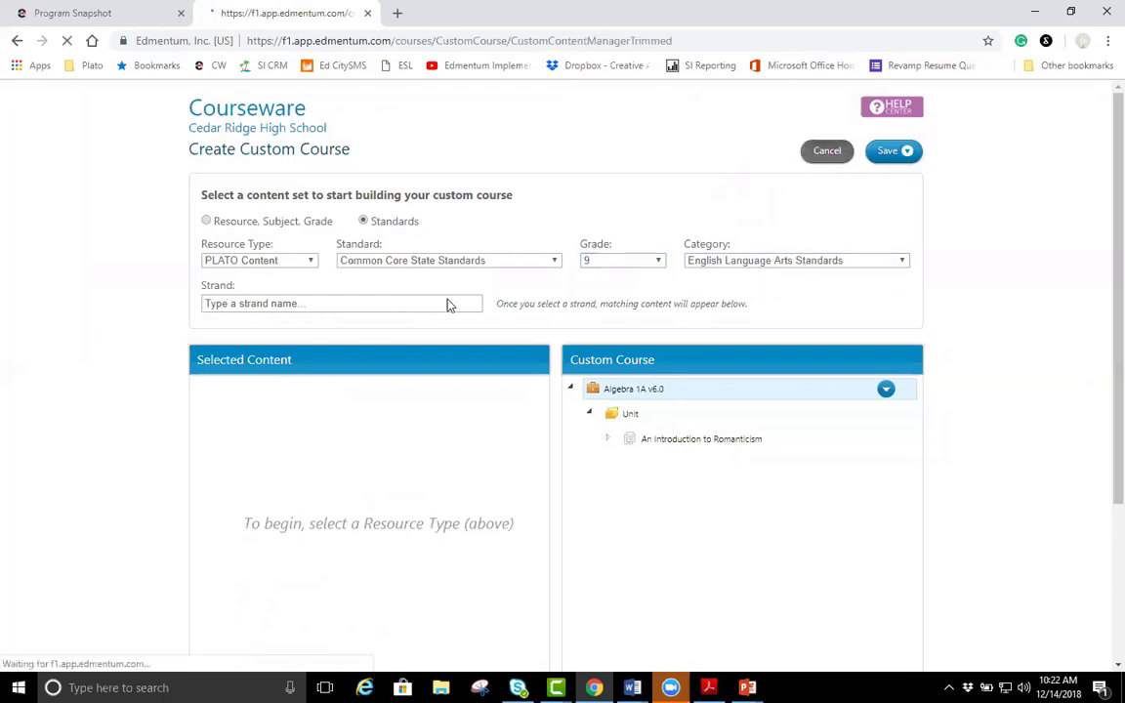
click(16, 41)
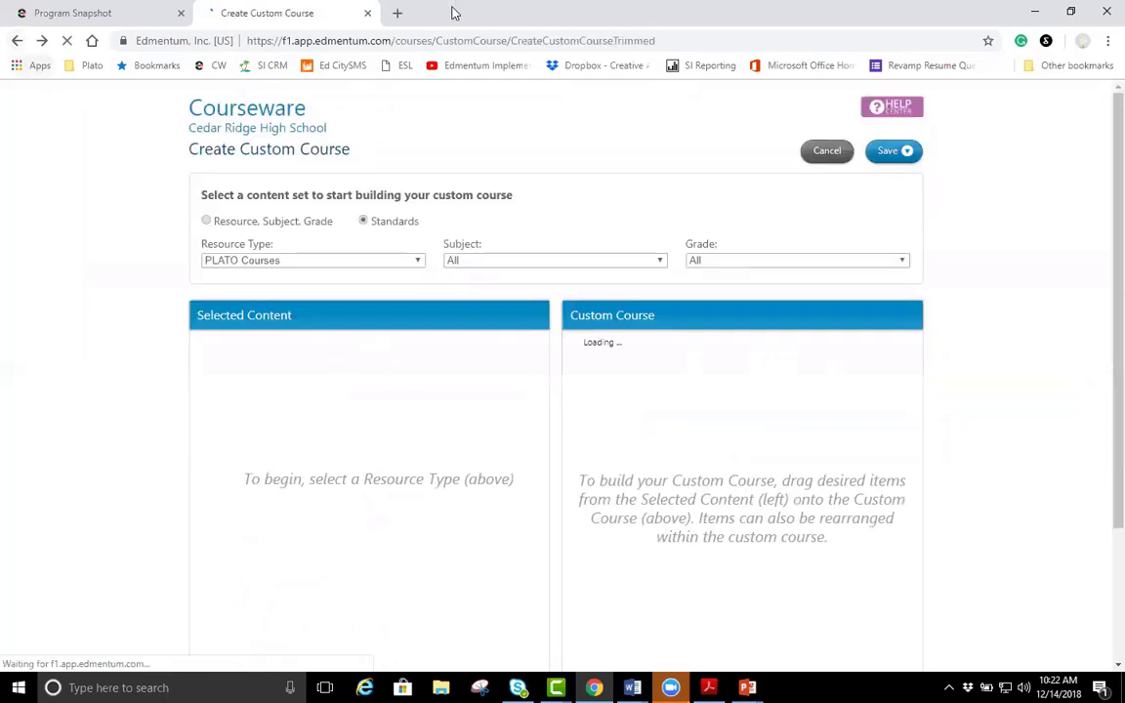
- Close the Create Custom Course page and open the Comp TIA A/B custom course from the course catalog
click(367, 13)
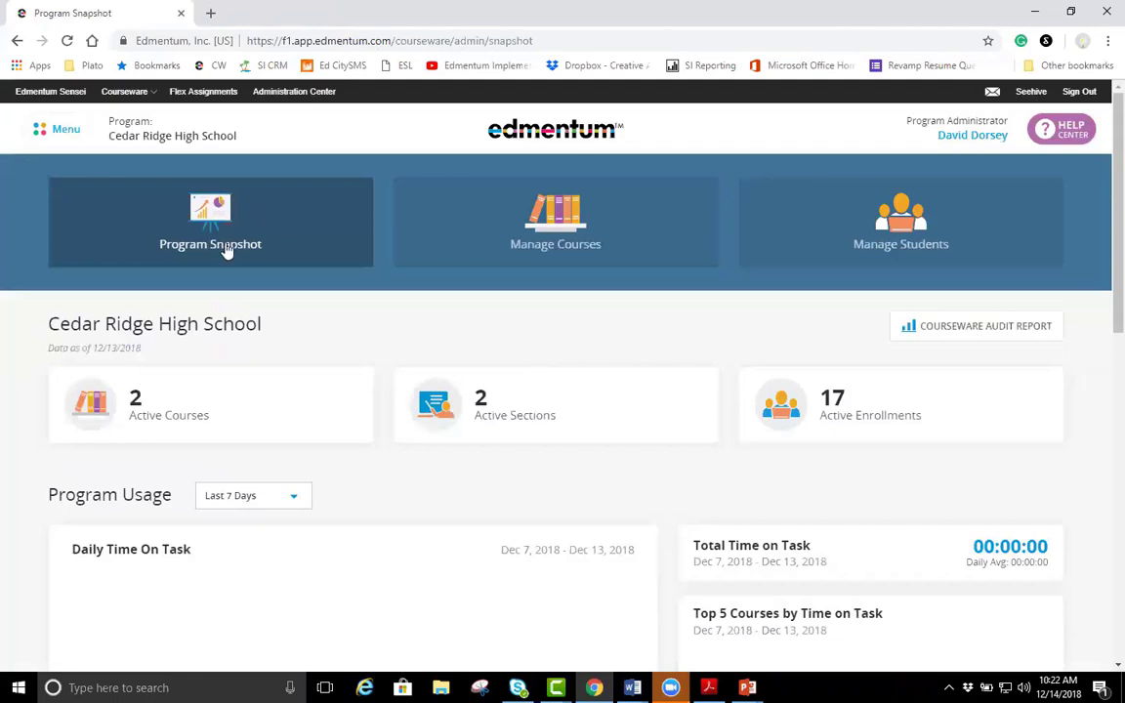
click(69, 135)
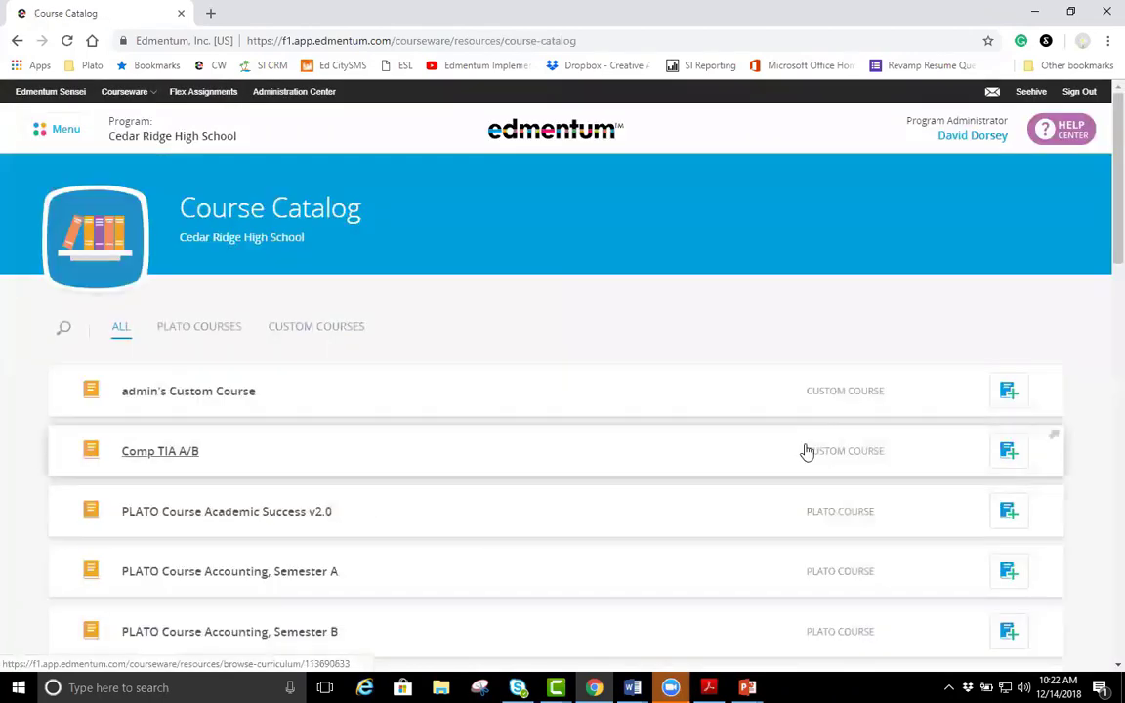
scroll(658, 456, down, 1)
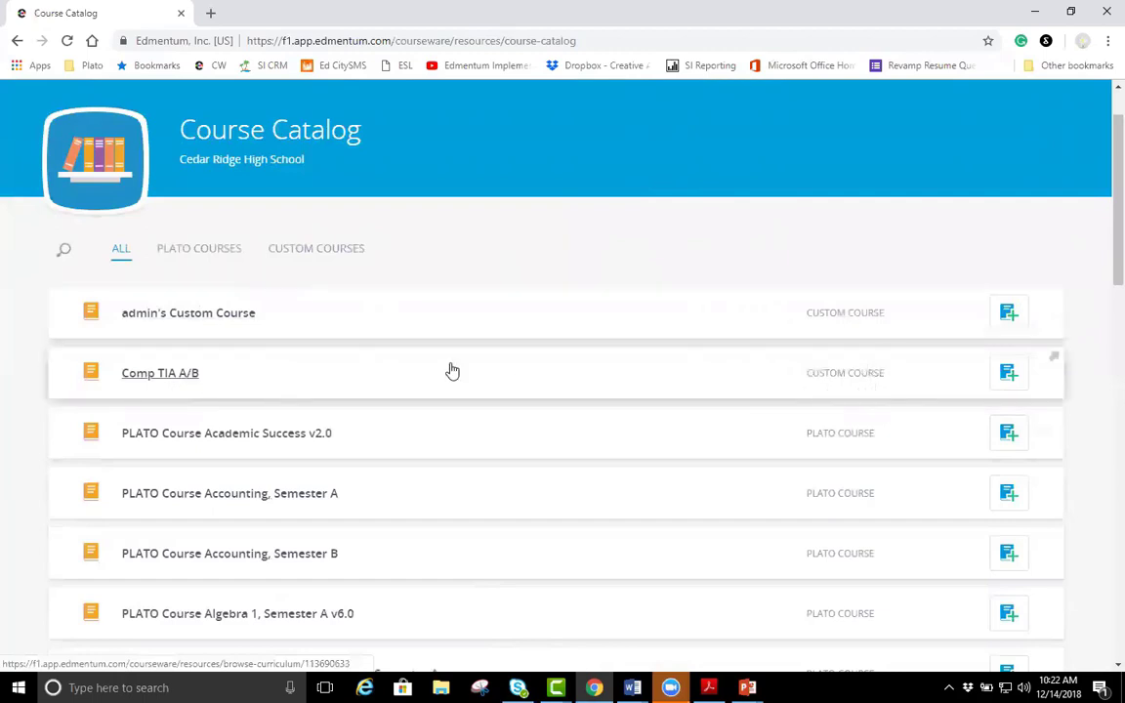
click(330, 251)
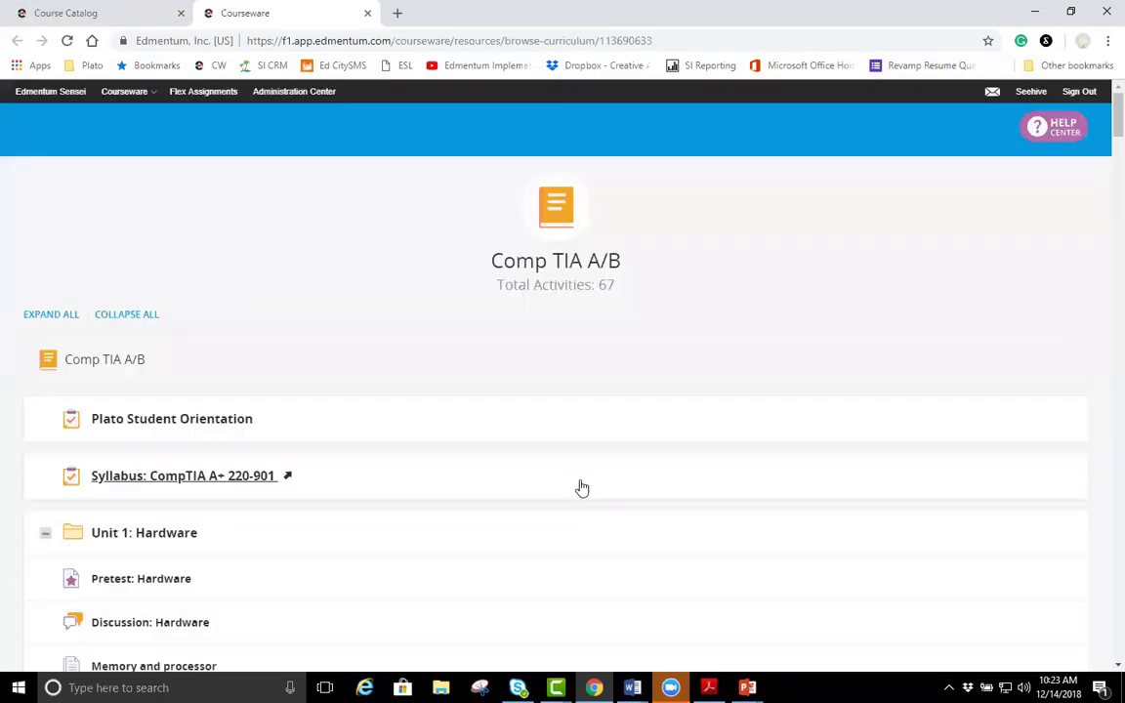
- Collapse every unit in the Comp TIA A/B course outline so only the top-level items are listed
scroll(515, 472, down, 2)
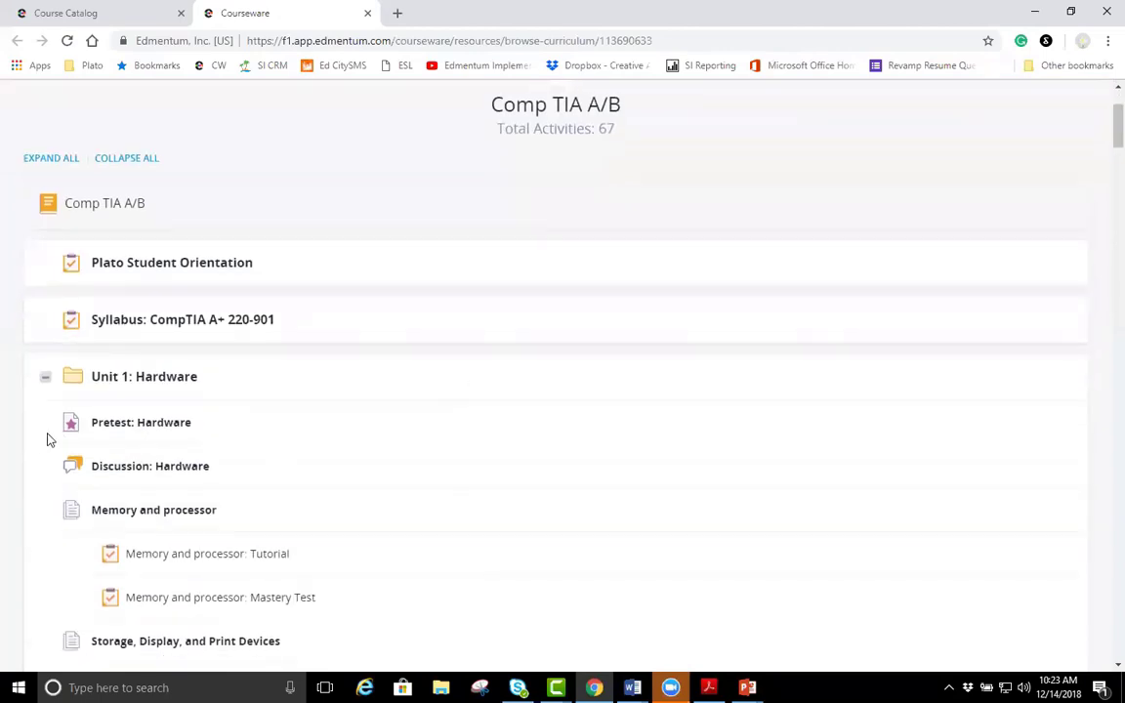
click(44, 380)
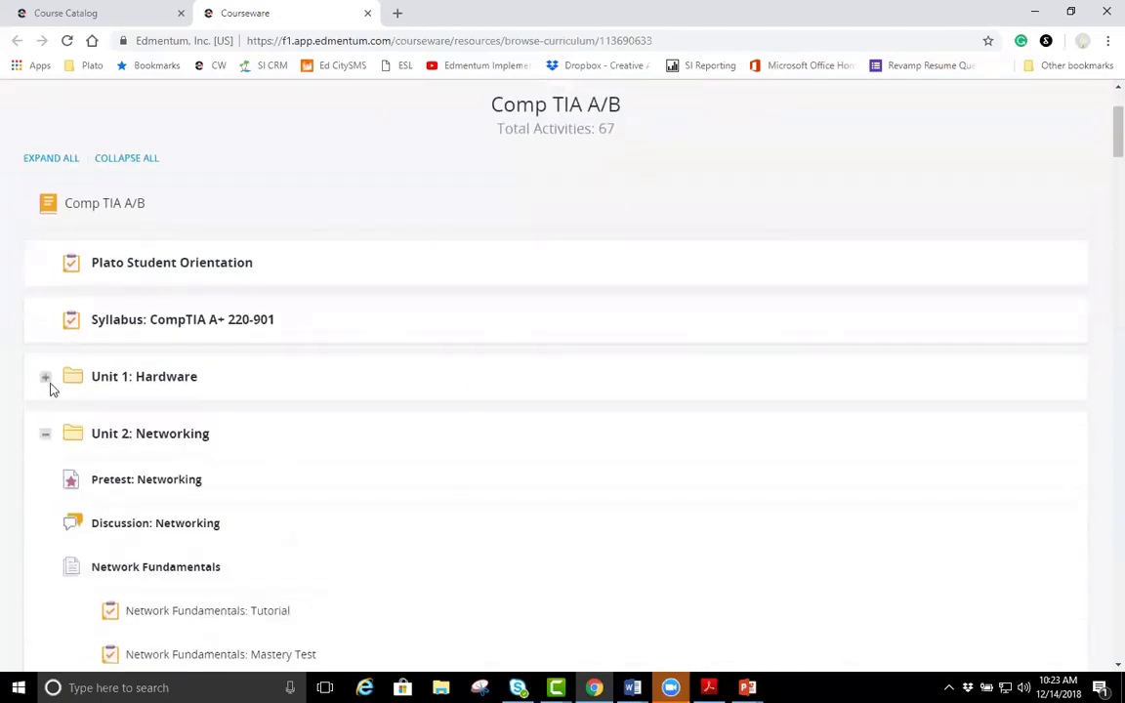
click(44, 434)
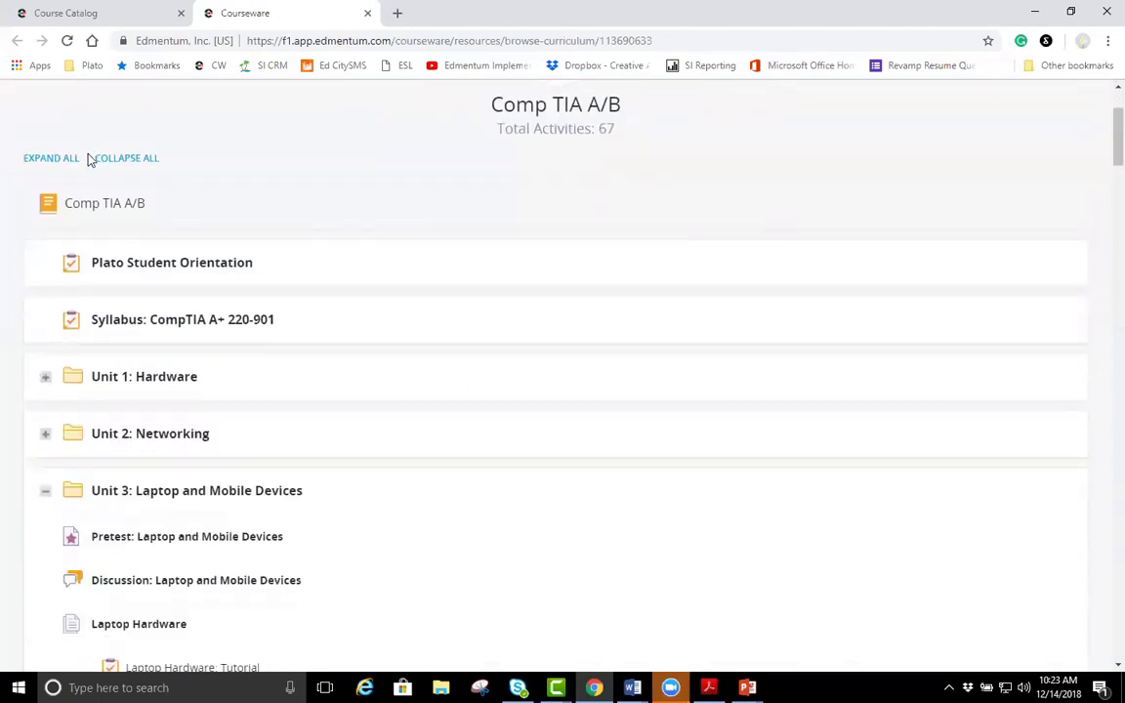
click(141, 159)
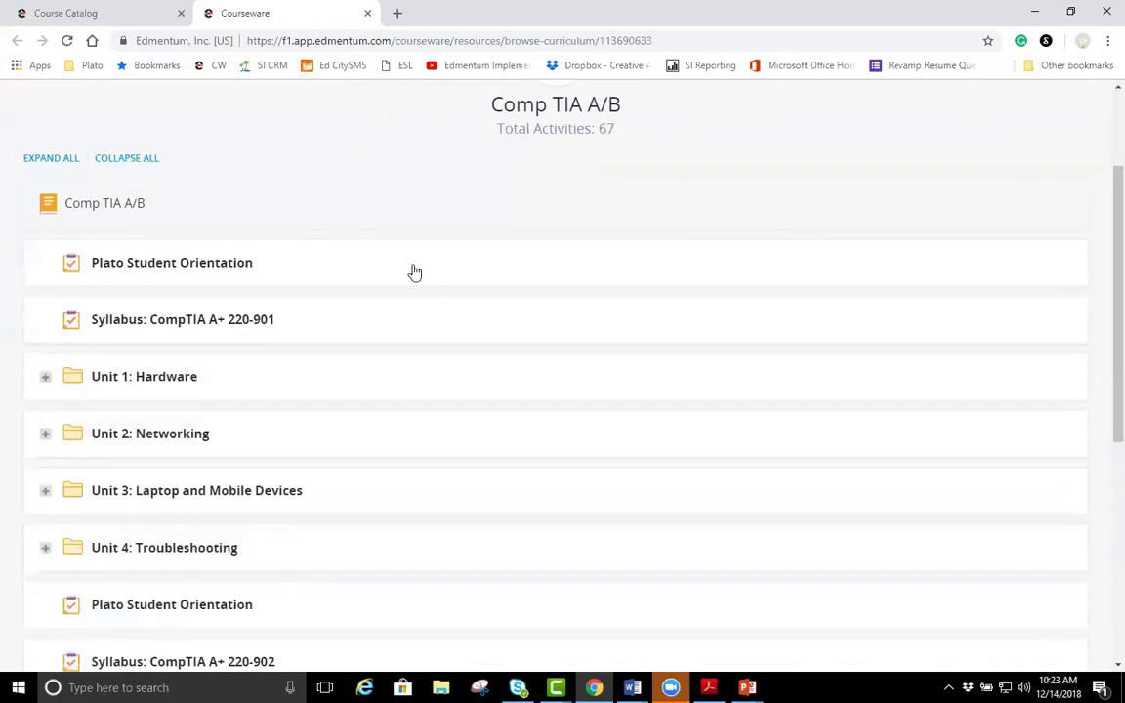
- Examine how the two combined CompTIA A+ courses are laid out, from the first syllabus to the End of Semester Test
scroll(389, 278, down, 1)
scroll(396, 290, up, 2)
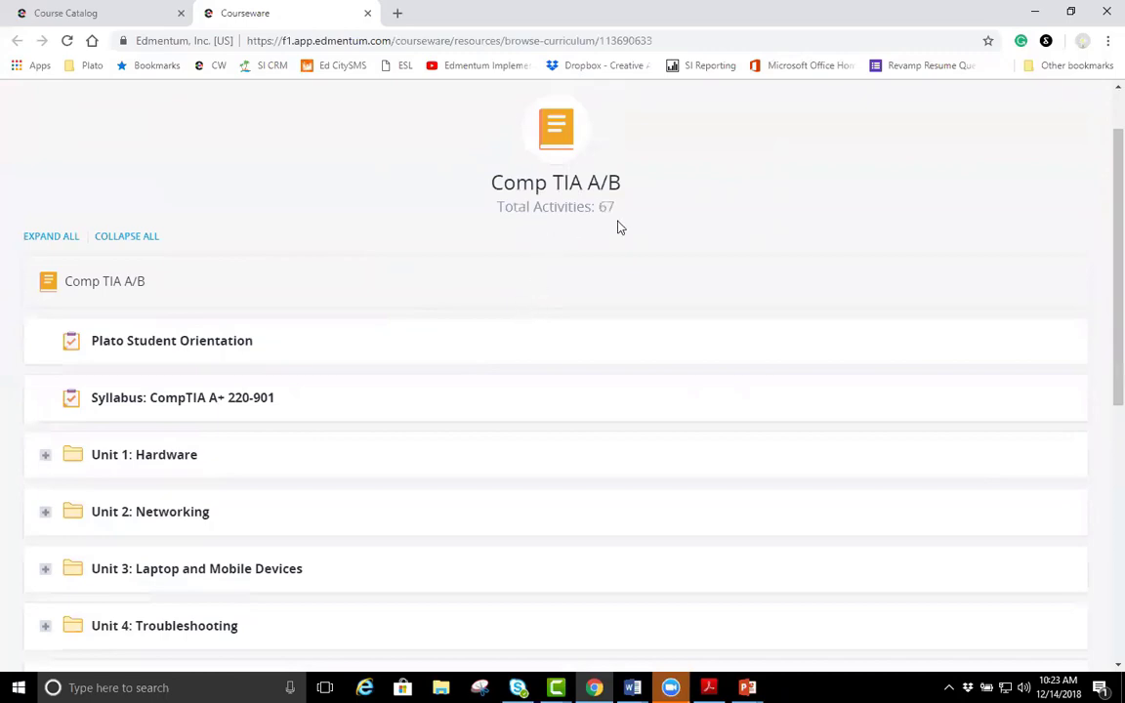
scroll(312, 273, down, 2)
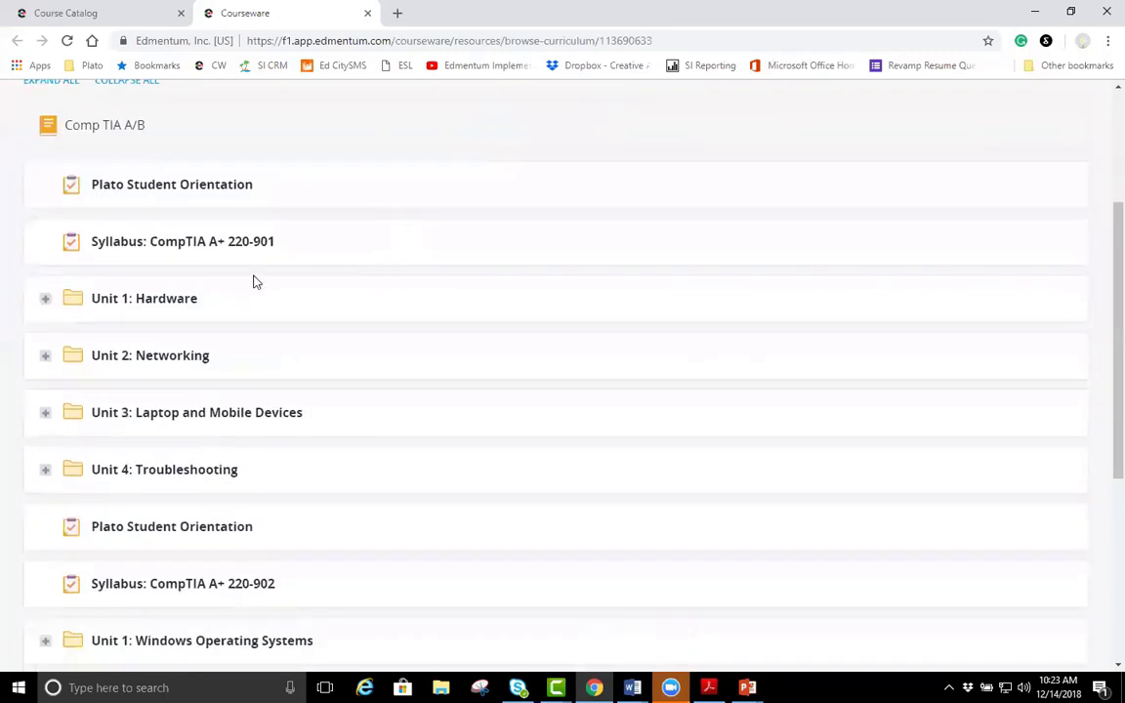
scroll(153, 347, down, 1)
scroll(158, 317, up, 2)
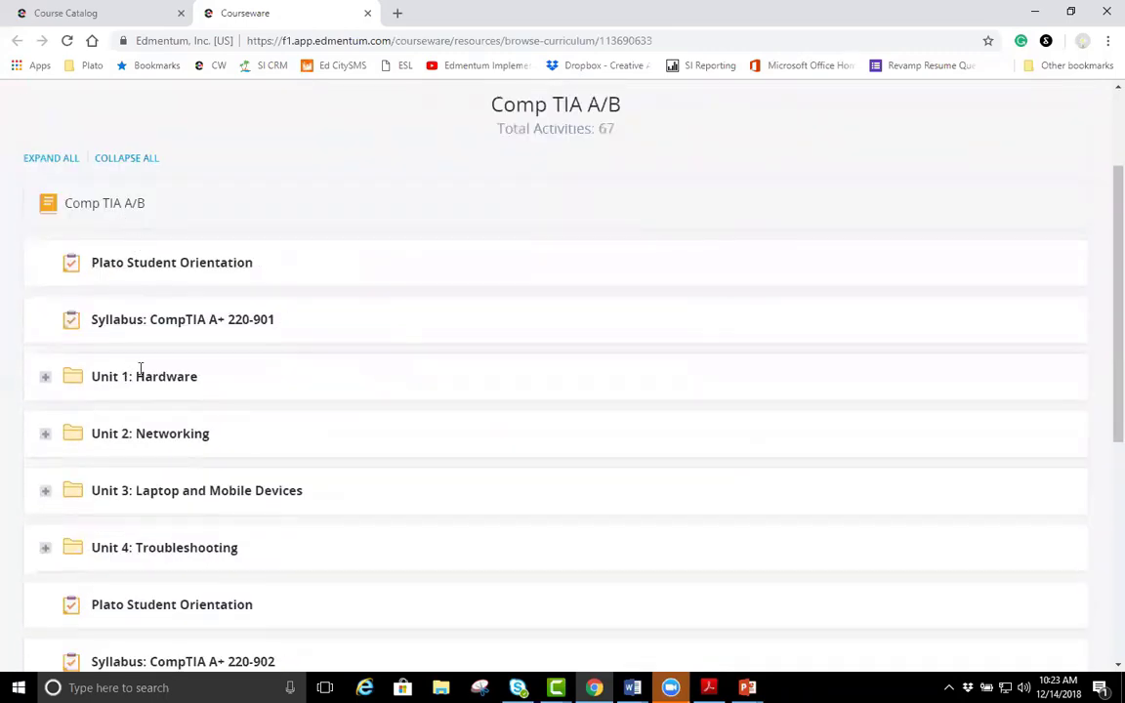
scroll(140, 370, down, 1)
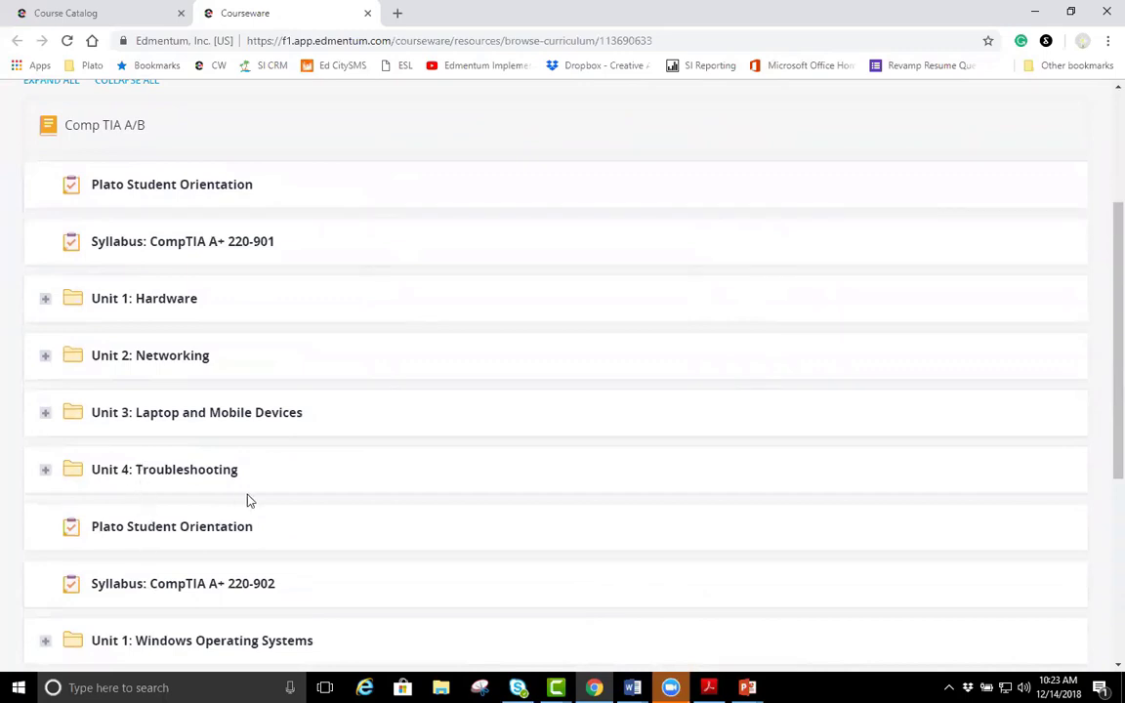
scroll(264, 447, down, 2)
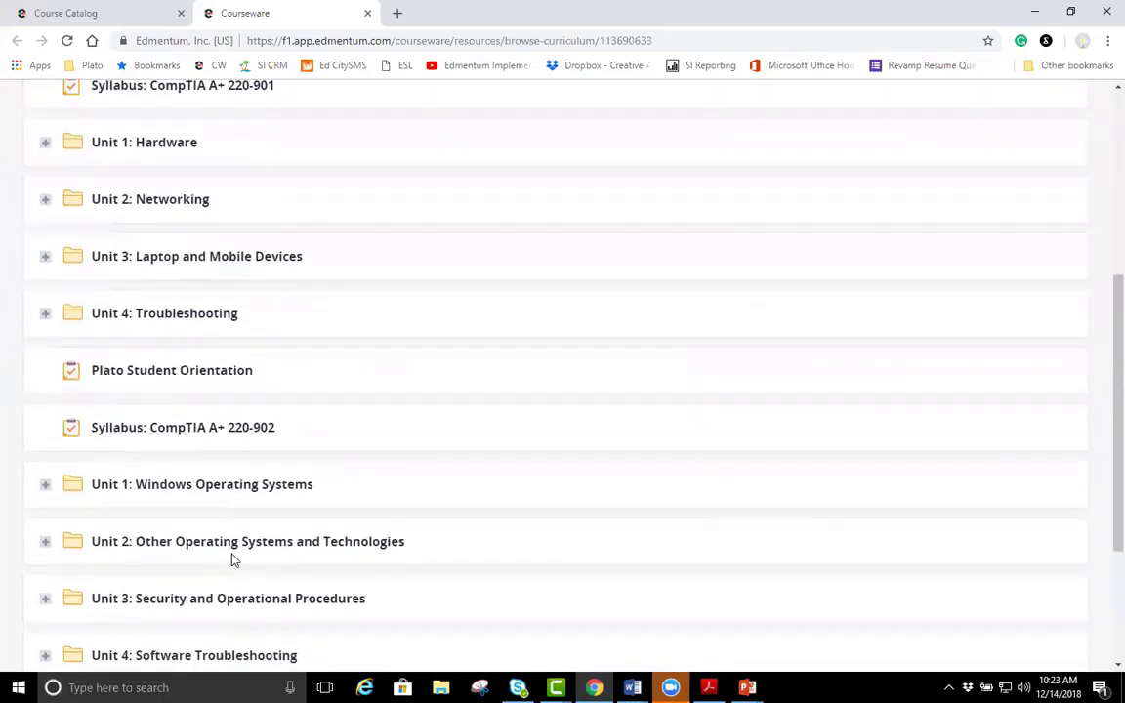
scroll(232, 560, down, 2)
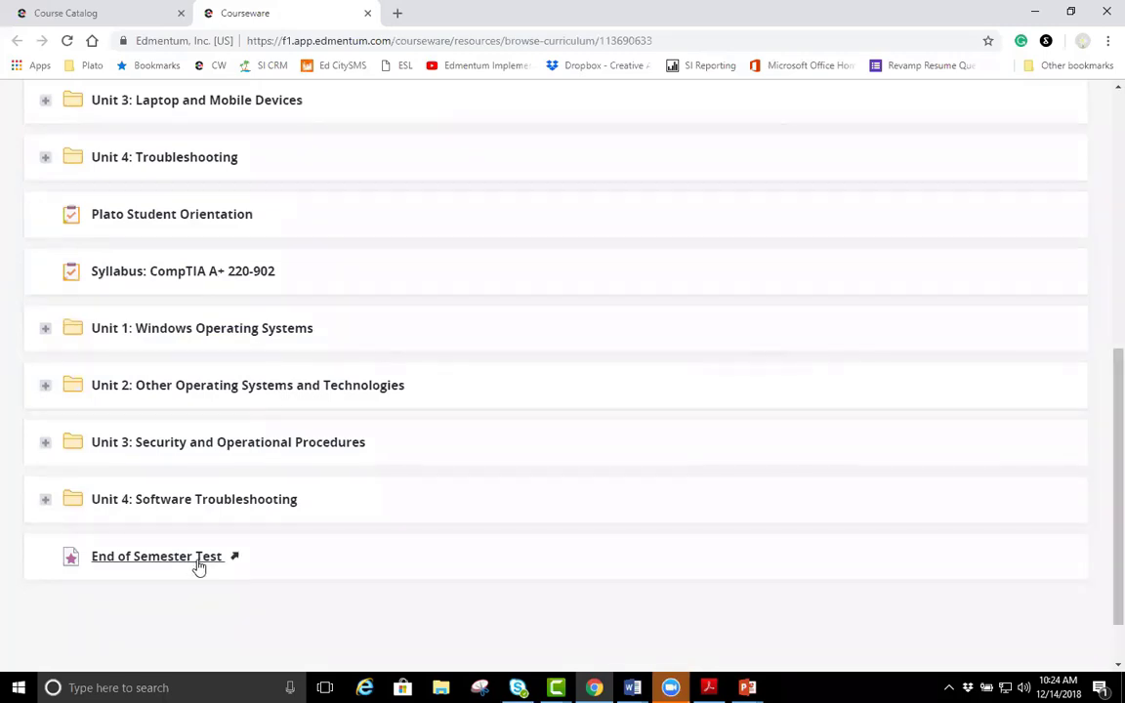
scroll(194, 562, up, 3)
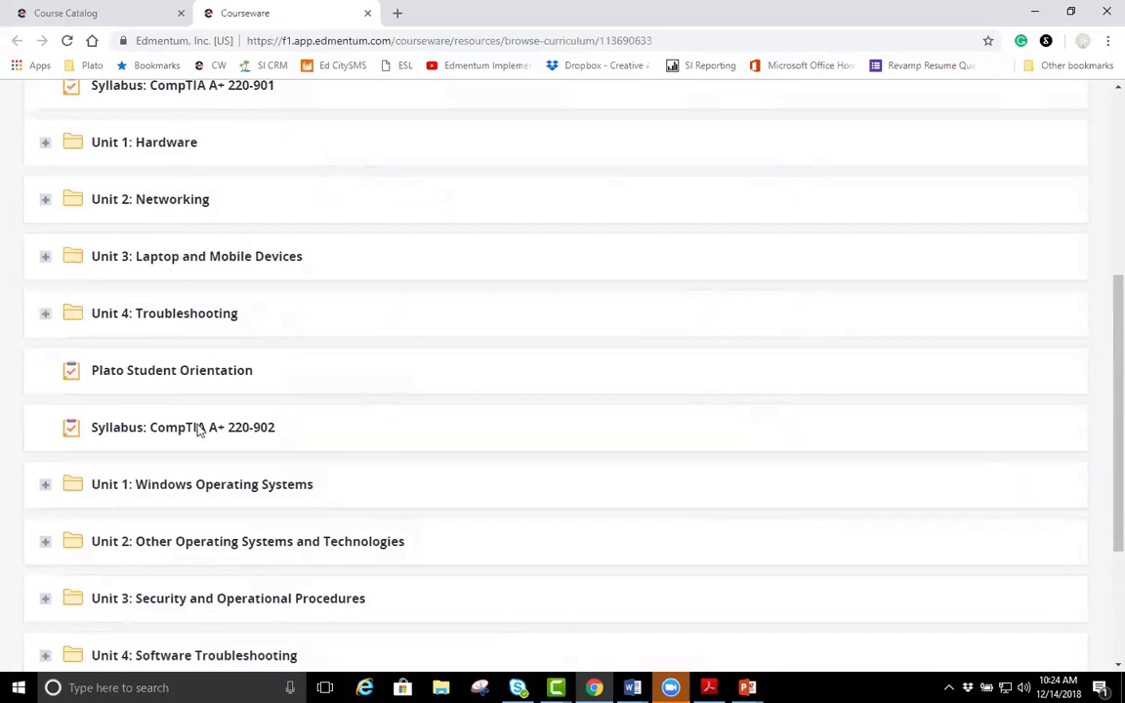
- Preview the End of Semester Test, look through its full question list to check the test's length, and close the preview
scroll(201, 427, down, 3)
click(198, 491)
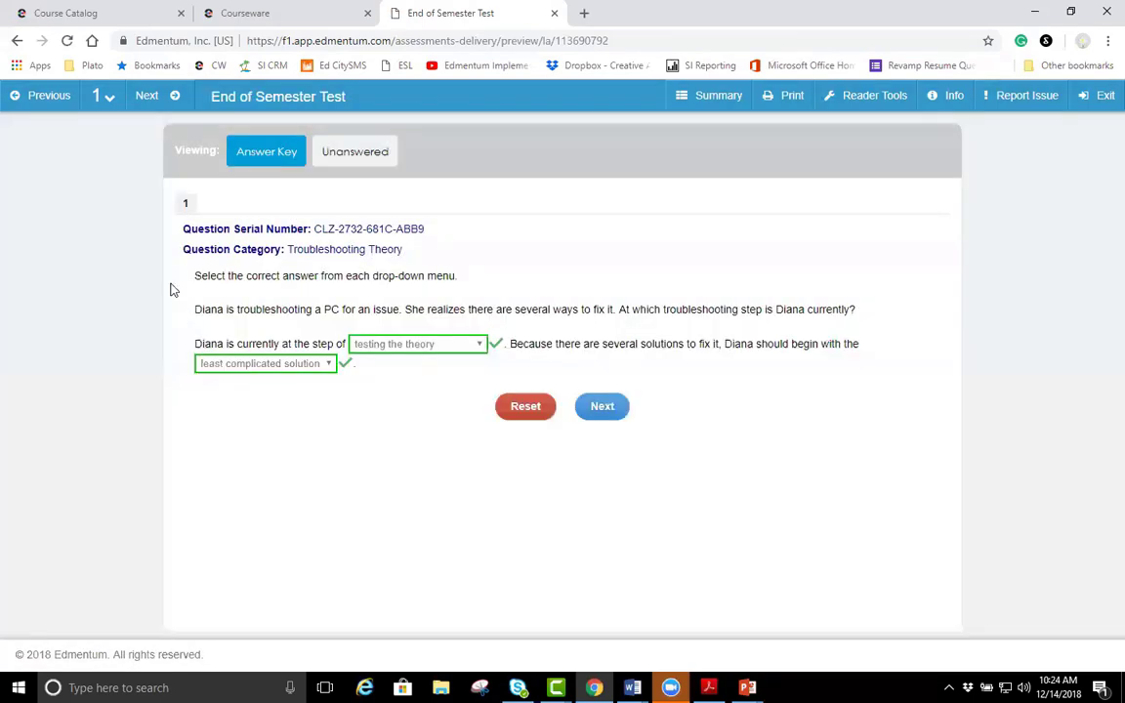
click(99, 95)
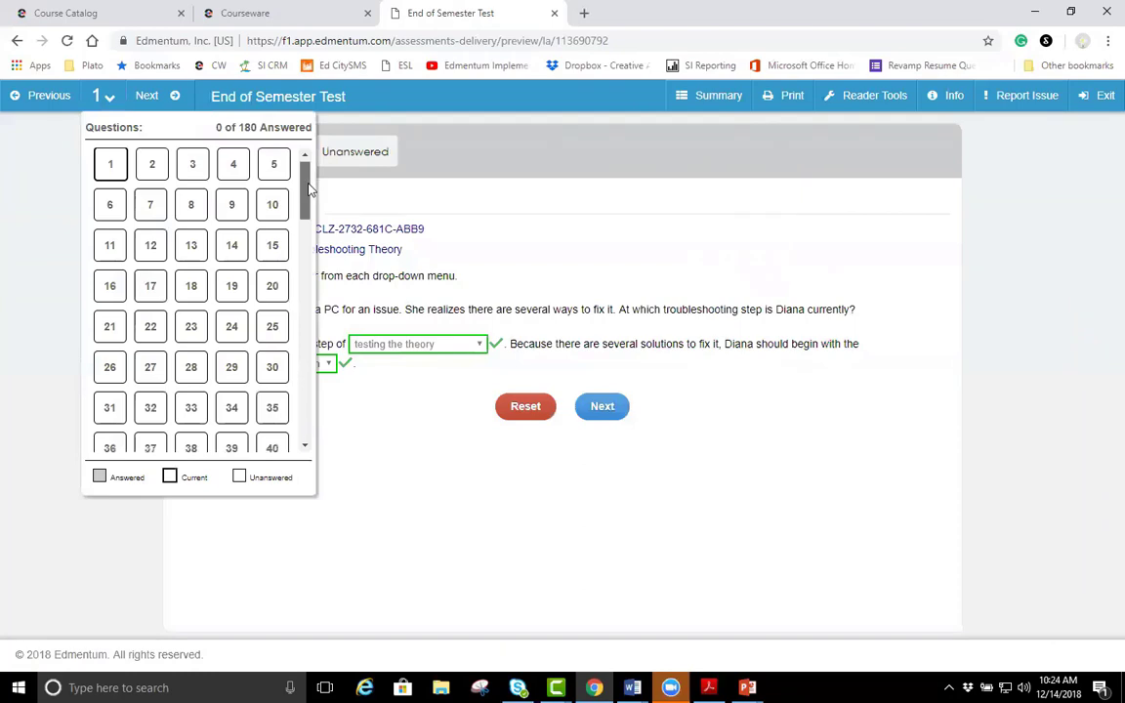
scroll(290, 262, down, 2)
scroll(290, 261, down, 10)
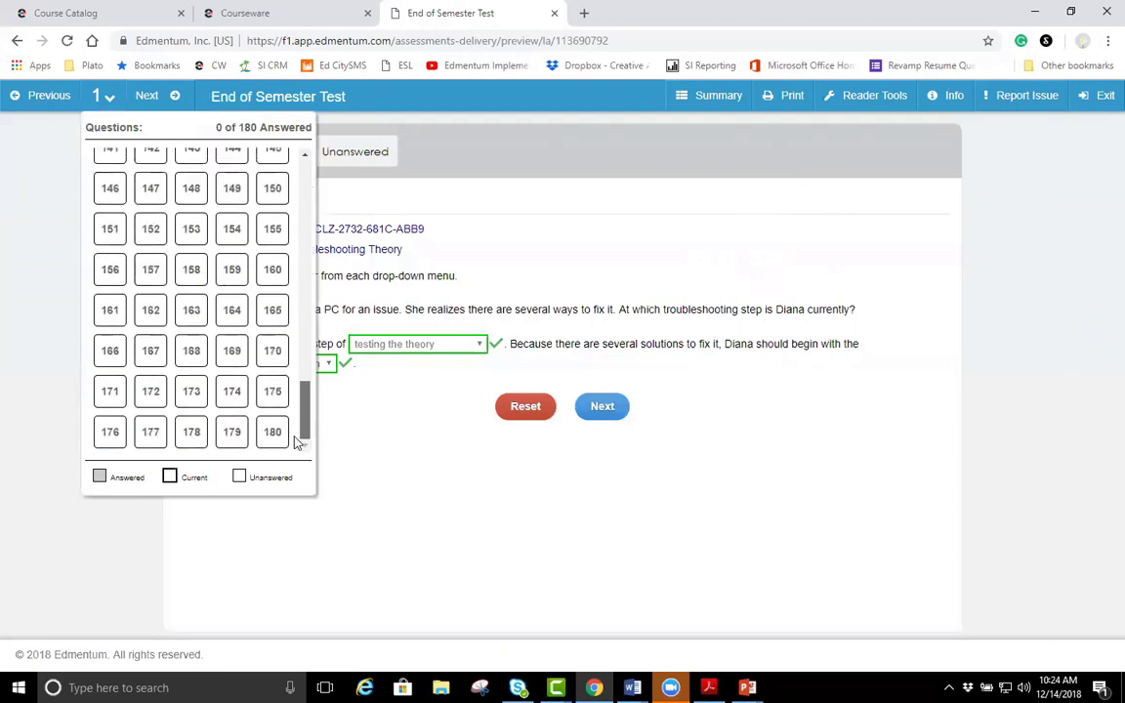
scroll(297, 441, up, 10)
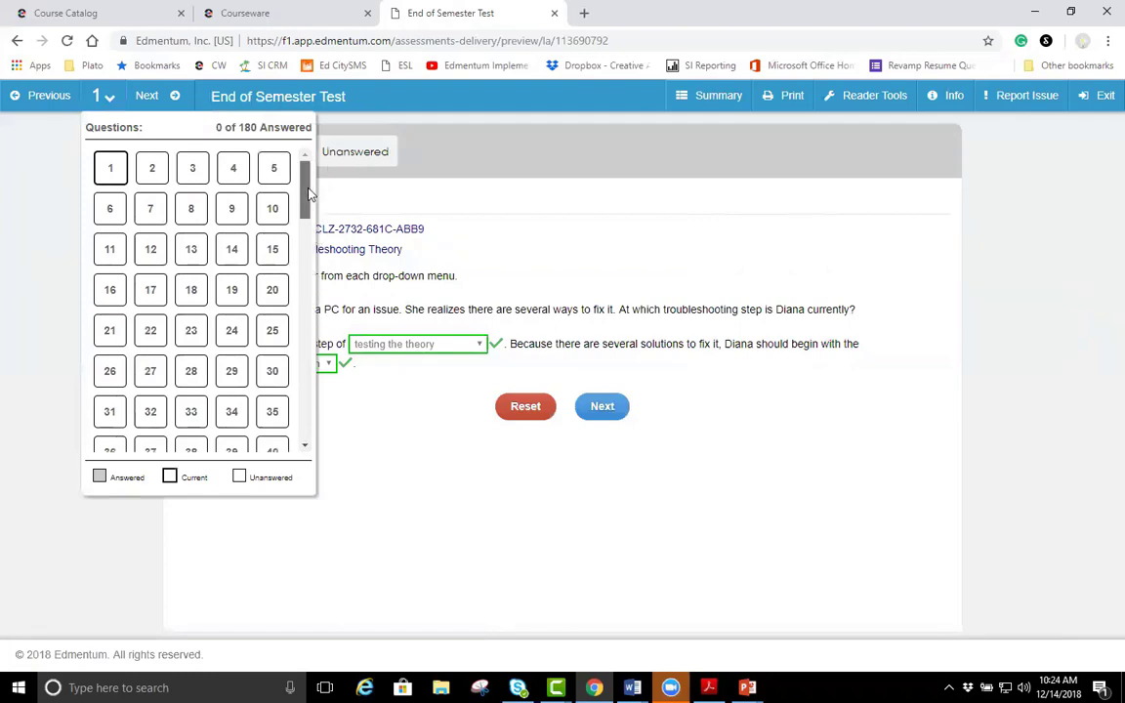
drag(309, 190, 307, 443)
drag(308, 393, 337, 183)
click(553, 13)
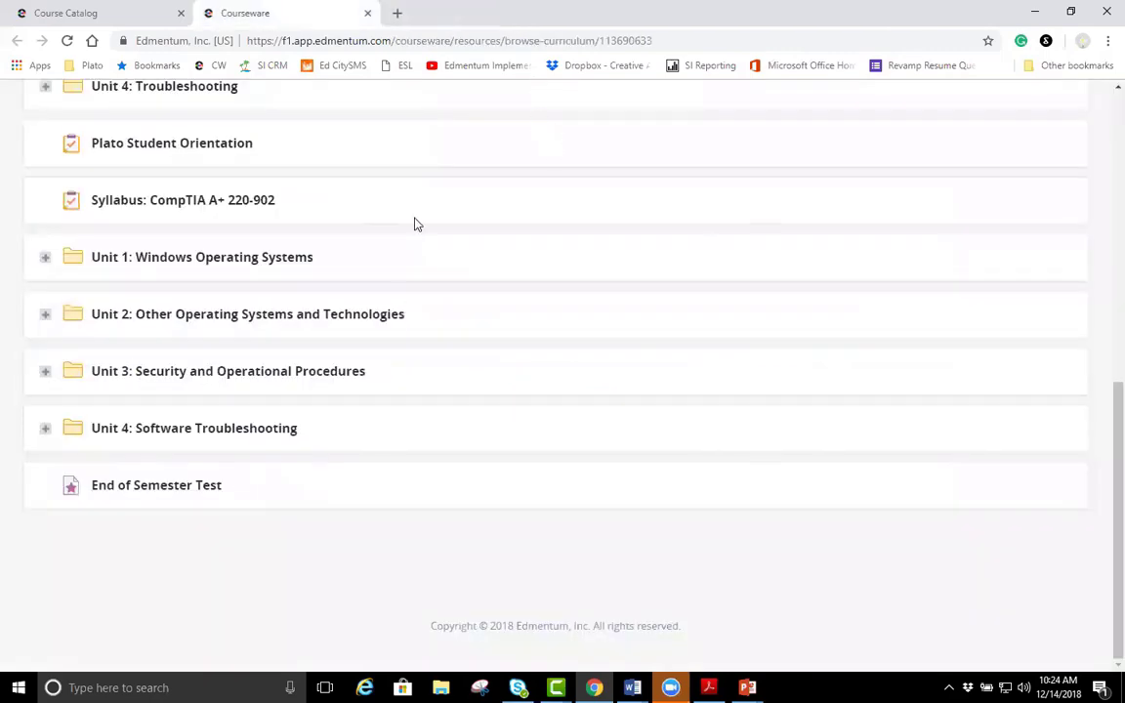
- Minimize the browser to switch to the PowerPoint slide show and advance it to the Best Practices slide
scroll(441, 293, up, 6)
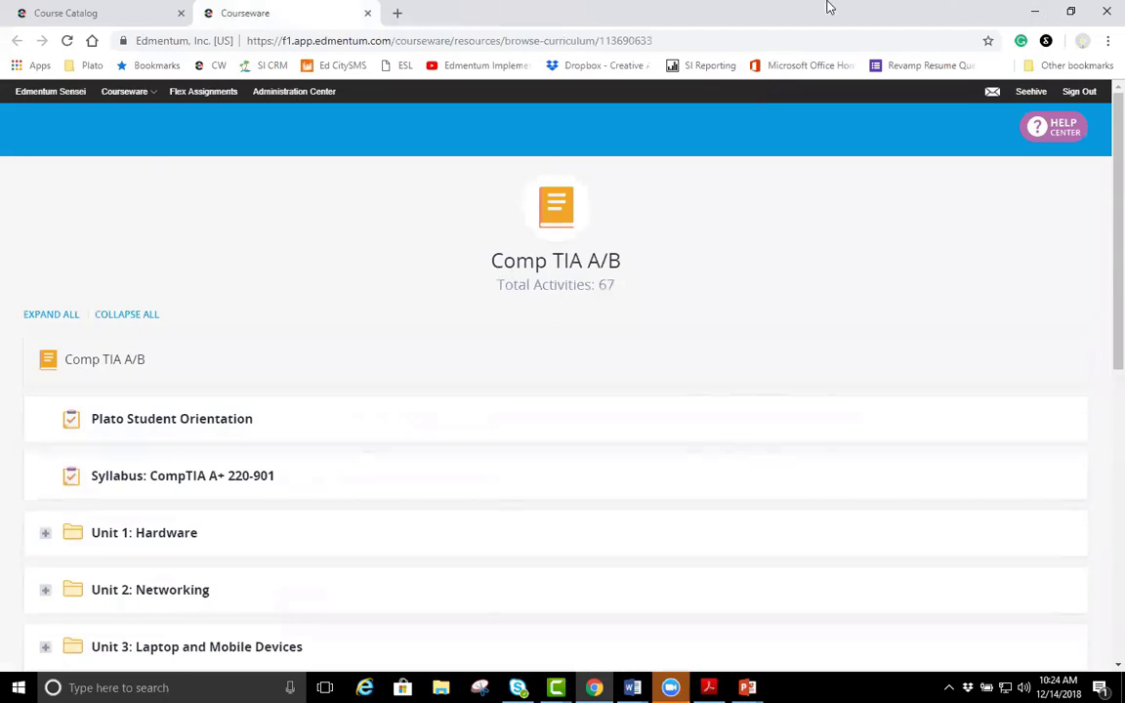
click(1033, 15)
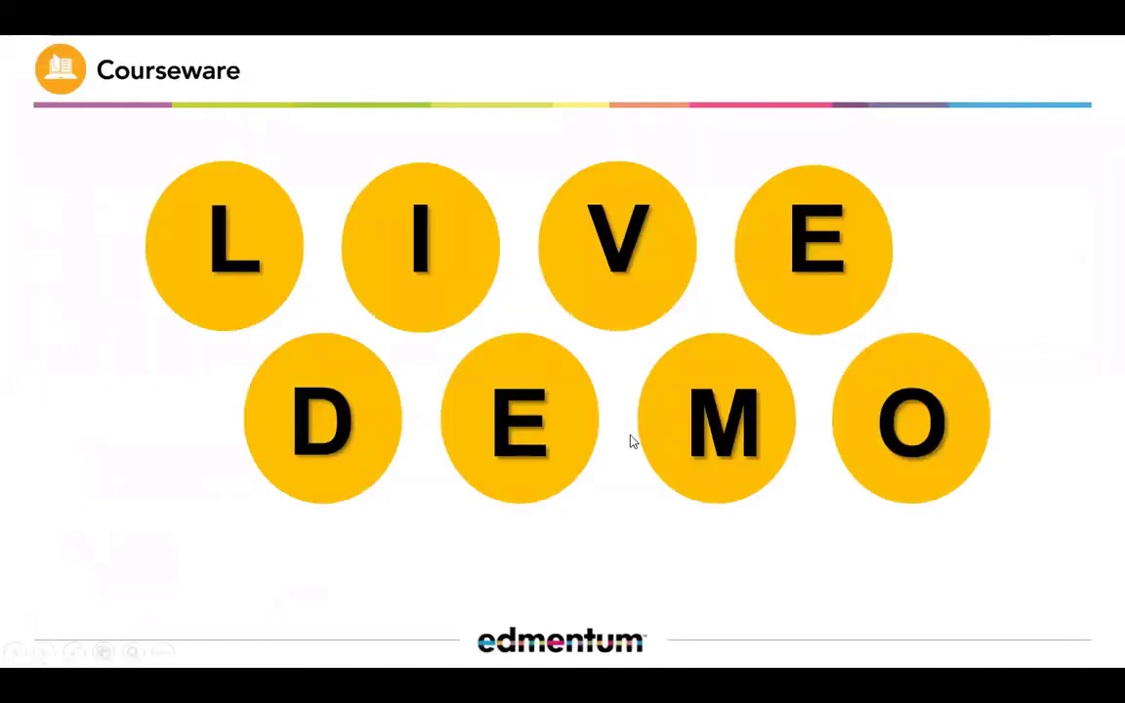
click(610, 520)
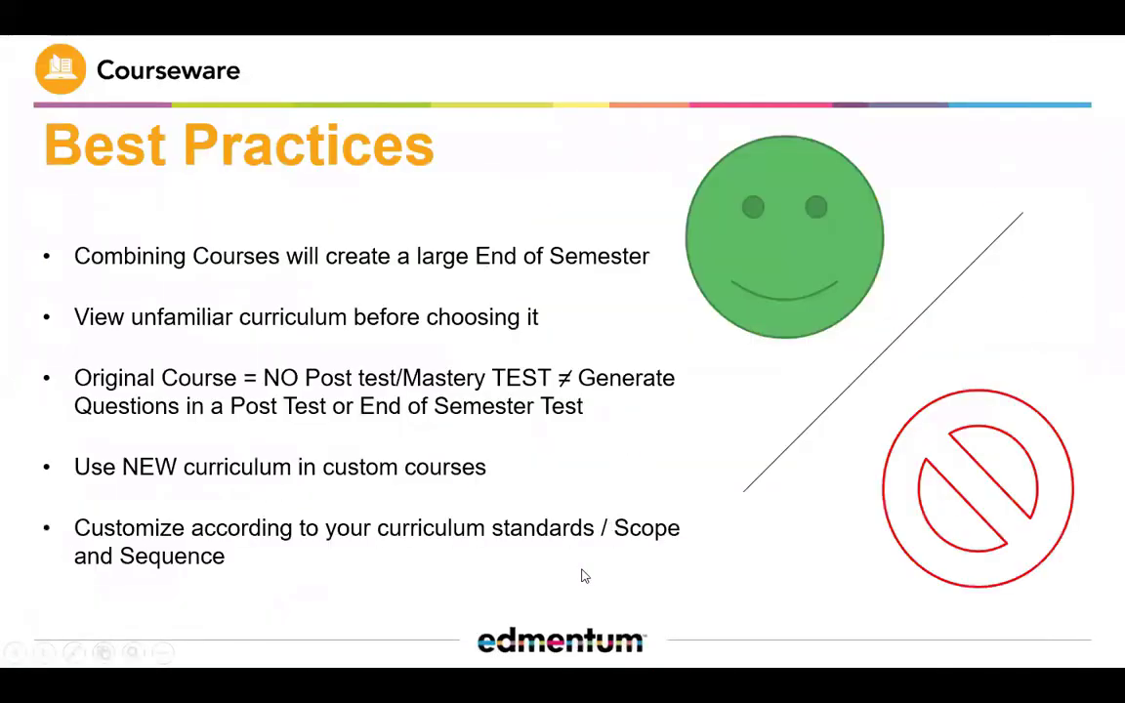